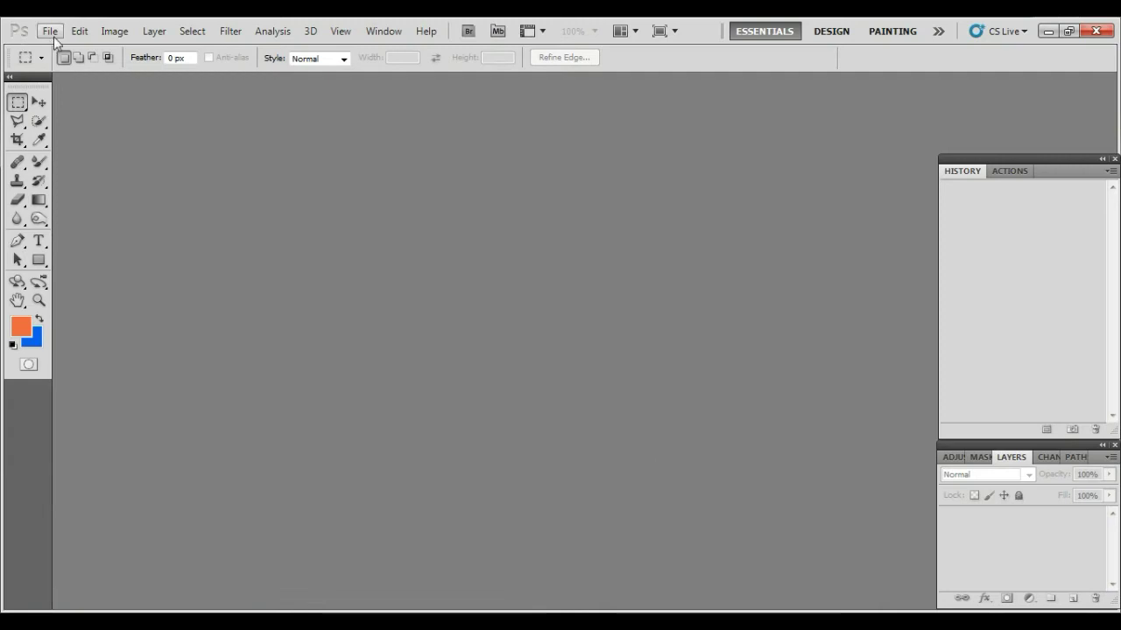
Step: Open the model photo 0 (38).JPG through File > Open
click(50, 31)
click(68, 64)
scroll(561, 228, down, 5)
scroll(560, 228, down, 3)
double_click(584, 298)
scroll(565, 312, up, 3)
Step: Zoom the photo to 61.2% and select the Pen tool
drag(446, 325, 560, 372)
scroll(493, 444, down, 5)
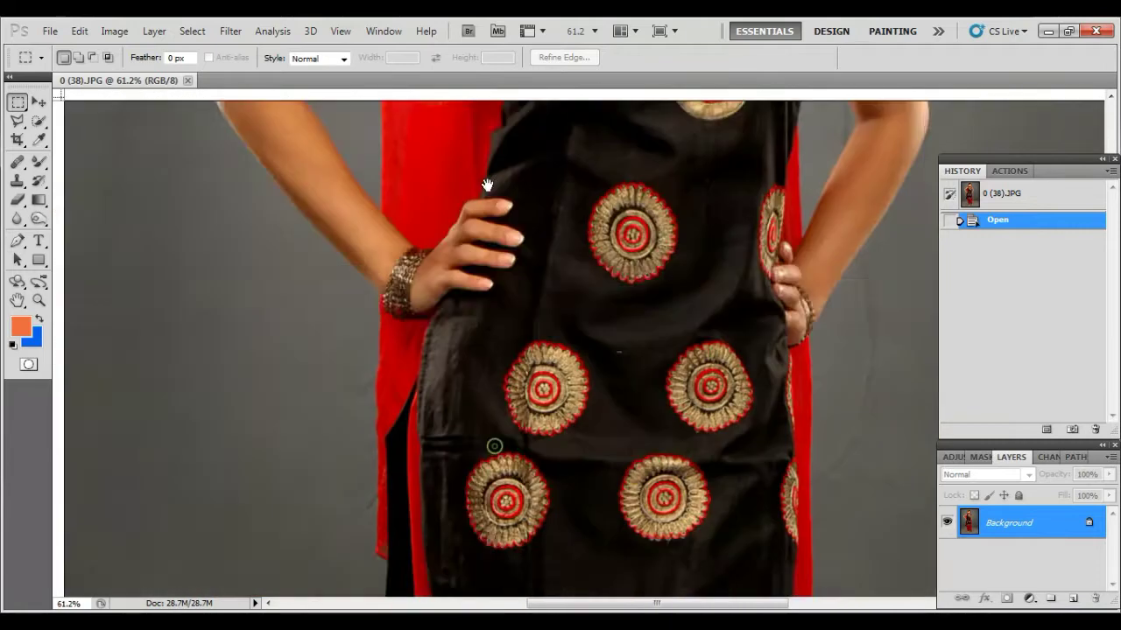
scroll(493, 444, down, 4)
click(18, 242)
Step: Start the path at the black scarf's edge and run it up the garment edge toward the hands
click(344, 430)
click(358, 409)
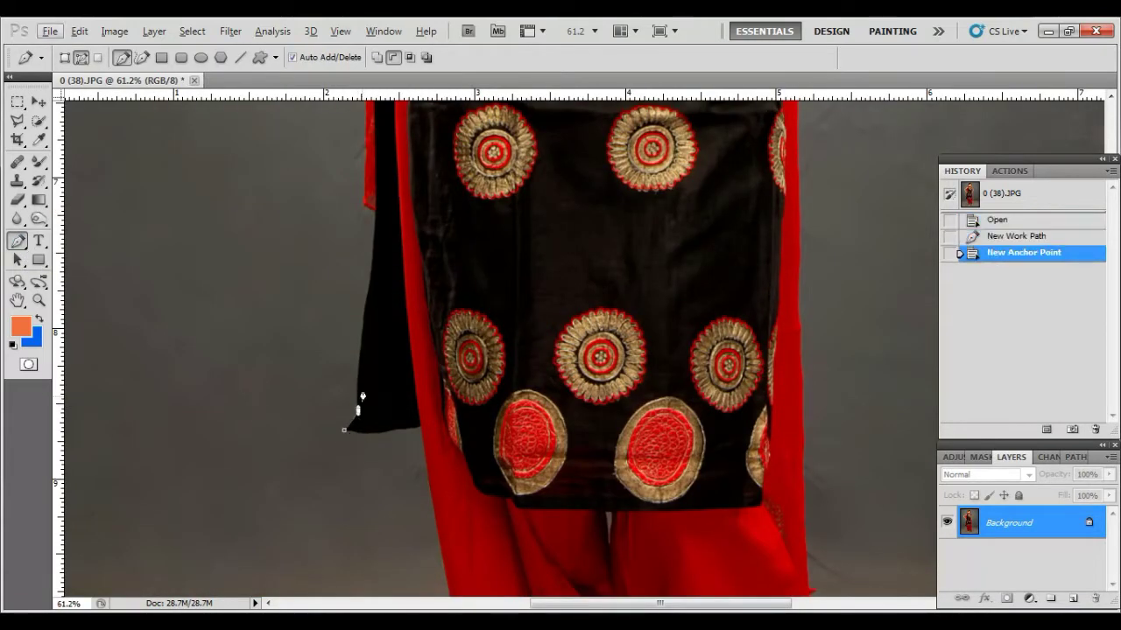
click(367, 310)
click(375, 211)
click(369, 166)
scroll(380, 440, up, 5)
click(377, 429)
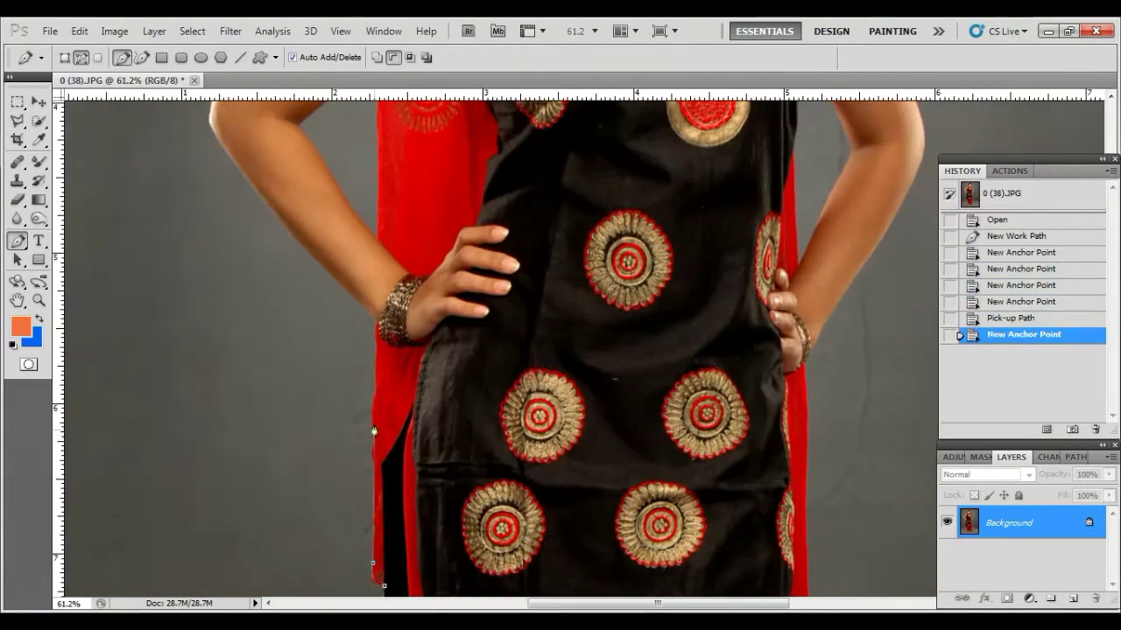
click(375, 403)
scroll(375, 403, up, 3)
scroll(374, 438, up, 3)
Step: Continue the path up her left arm, curving it to follow the arm's edge
click(269, 324)
scroll(268, 325, up, 3)
click(310, 418)
click(254, 342)
click(211, 265)
drag(231, 183, 251, 168)
scroll(251, 168, up, 5)
drag(367, 331, 418, 313)
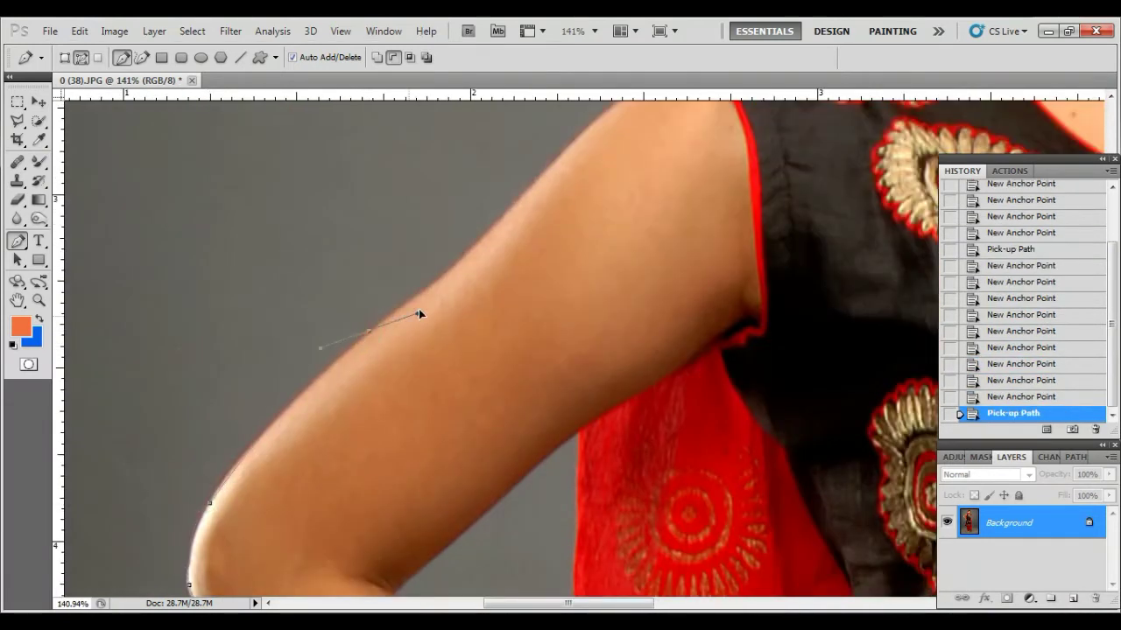
scroll(468, 259, up, 3)
scroll(429, 325, right, 2)
Step: Trace along the sleeve, up the shoulder and across the red scarf edge
click(526, 219)
click(609, 153)
scroll(609, 153, up, 5)
scroll(609, 153, right, 3)
click(530, 335)
click(558, 314)
click(615, 268)
click(673, 226)
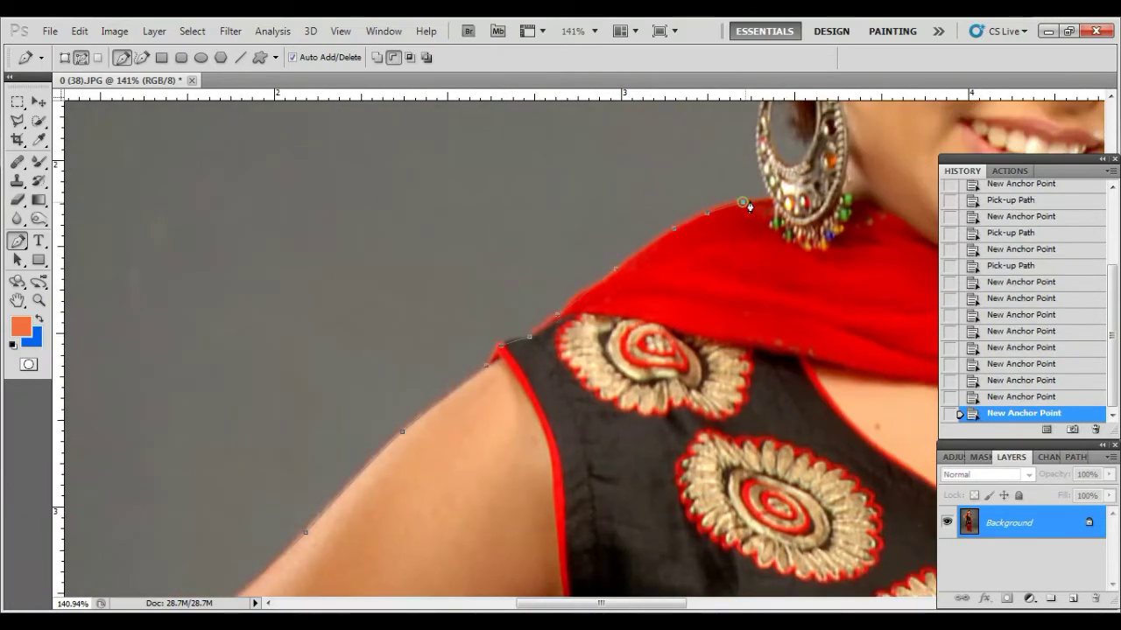
scroll(665, 280, up, 2)
Step: Place anchors past the earring, up beside the ear and around the hair bun
click(657, 316)
scroll(666, 280, up, 3)
click(659, 268)
click(677, 238)
scroll(597, 366, up, 4)
scroll(597, 366, right, 3)
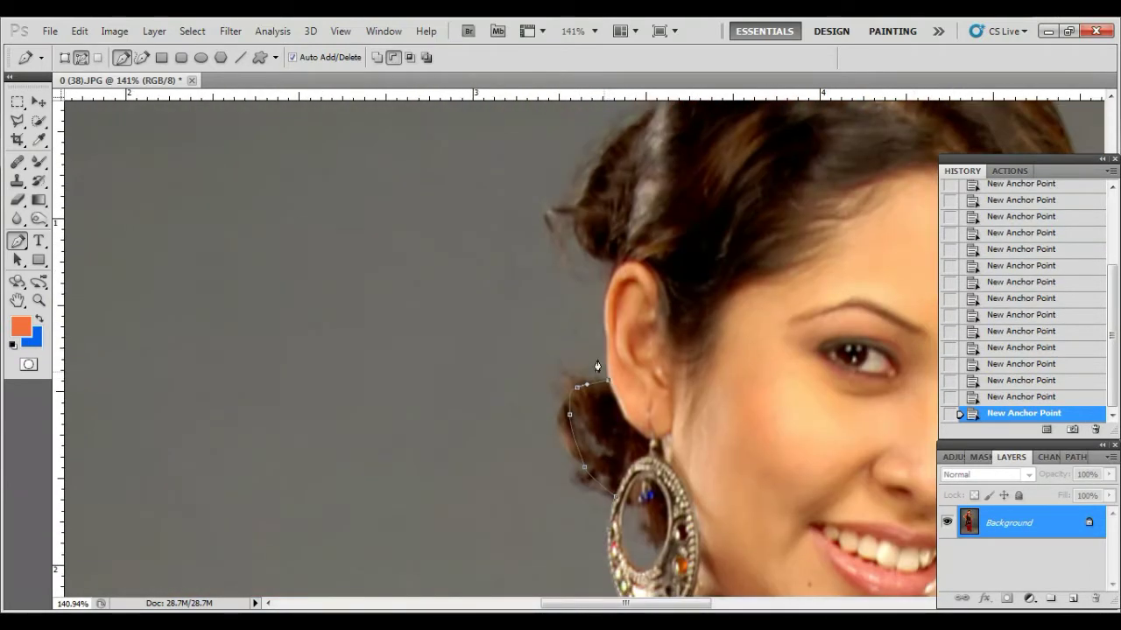
click(618, 283)
scroll(618, 283, up, 4)
click(397, 379)
click(440, 309)
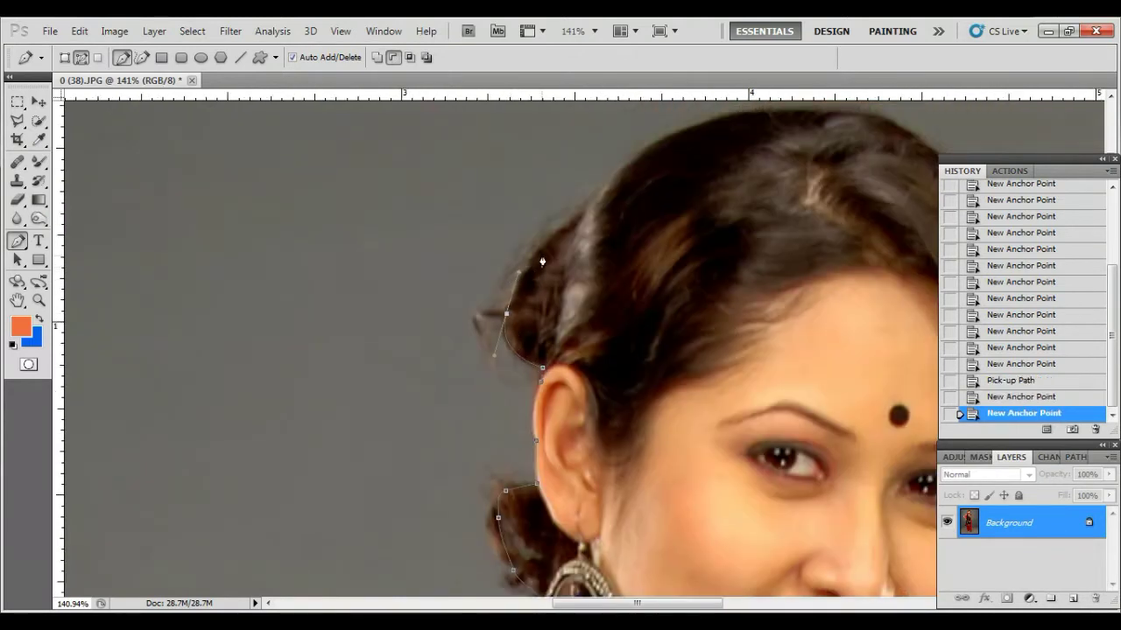
scroll(592, 282, up, 2)
Step: Carry the path across the top of the head and down the right hair edge
click(607, 267)
click(714, 255)
click(851, 330)
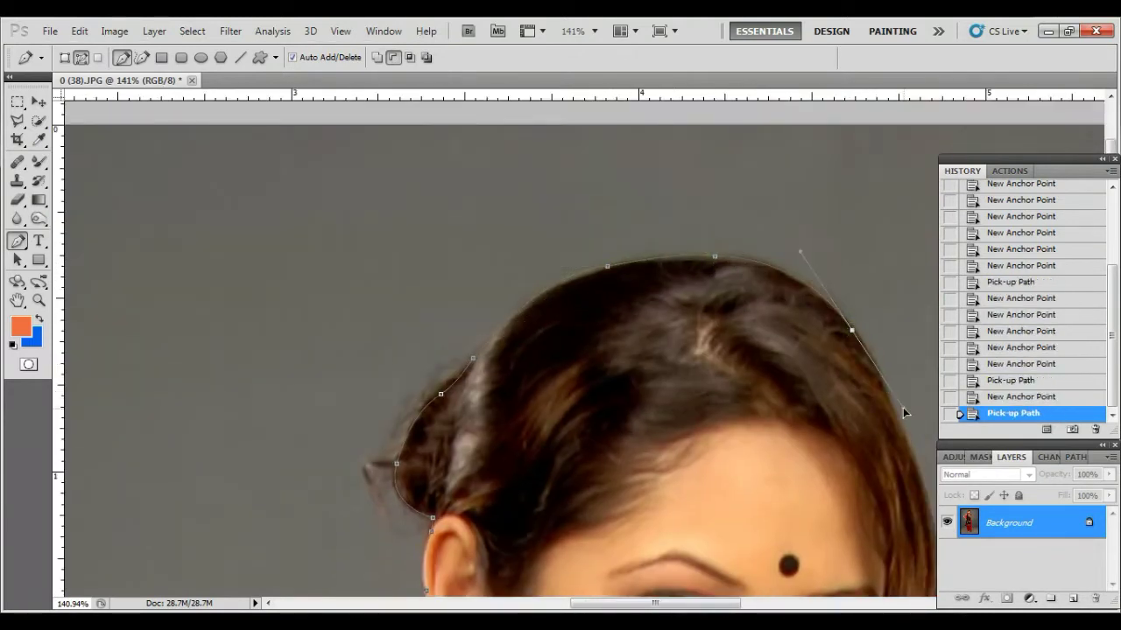
click(923, 491)
scroll(911, 490, right, 5)
scroll(911, 491, down, 1)
Step: Trace down the cheek, around the right earring and along the shoulder to the right arm
click(527, 546)
drag(540, 547, 631, 149)
click(589, 225)
click(563, 238)
click(541, 301)
click(521, 340)
click(552, 480)
click(582, 492)
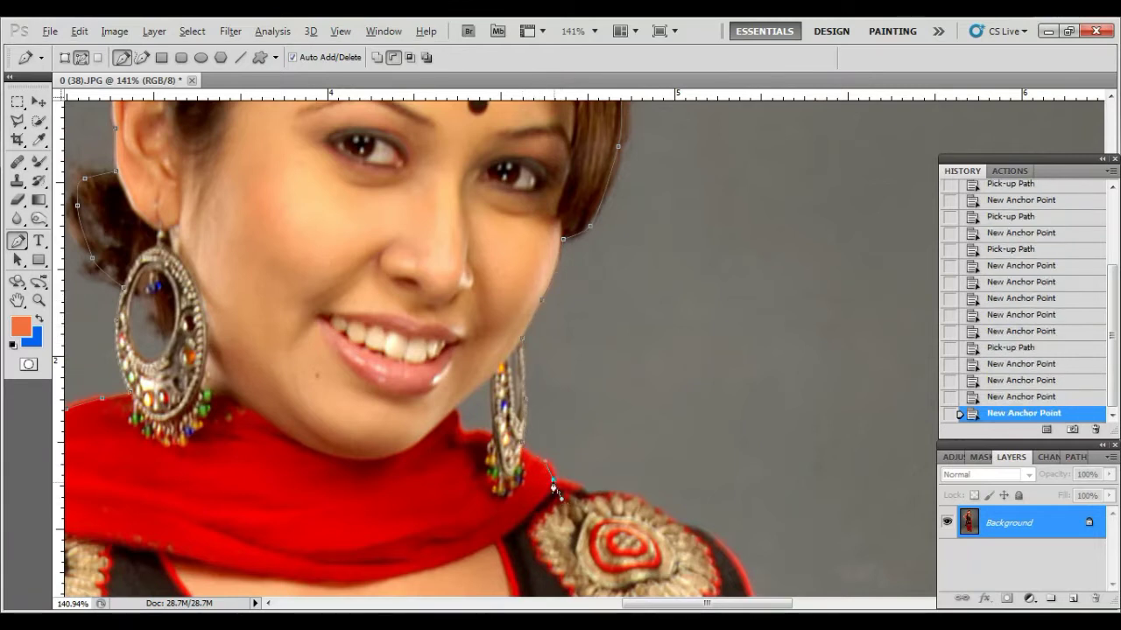
click(639, 489)
drag(639, 489, 571, 380)
click(571, 380)
click(750, 574)
Step: Add anchors down the outer edge of her right arm
scroll(688, 533, down, 5)
scroll(688, 533, right, 4)
click(585, 425)
scroll(585, 456, down, 4)
scroll(585, 455, right, 3)
click(472, 340)
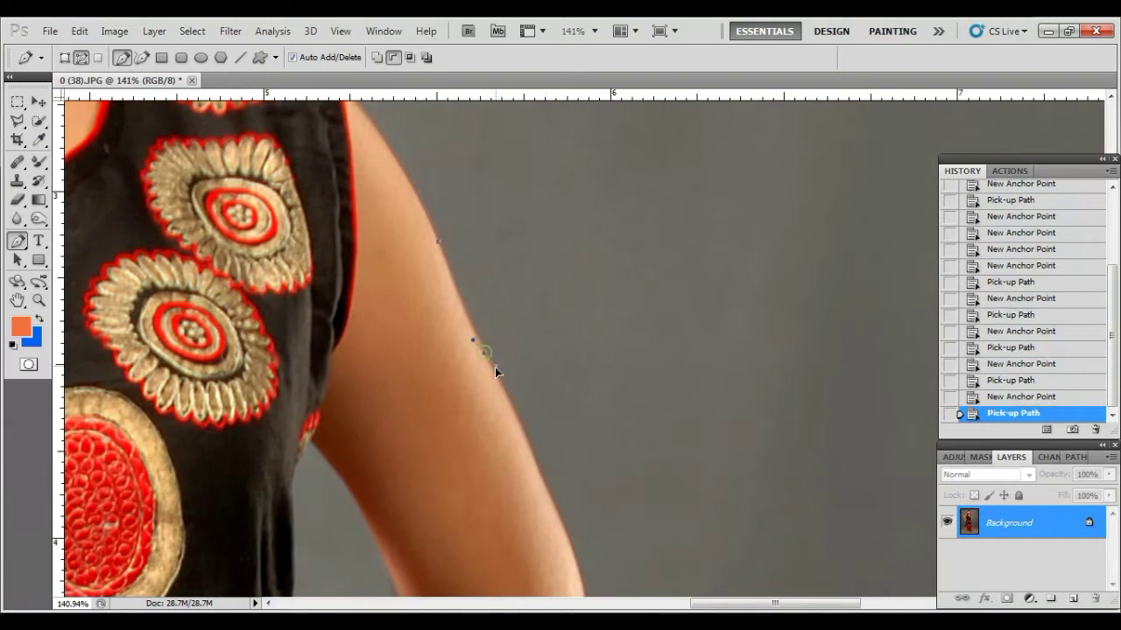
click(531, 468)
scroll(508, 380, down, 5)
scroll(508, 380, right, 2)
click(508, 384)
scroll(508, 388, down, 2)
click(526, 360)
scroll(467, 496, down, 5)
Step: Trace the forearm past the wrist and hand on hip, then down the red garment to its notch
click(437, 450)
scroll(445, 400, down, 5)
click(451, 401)
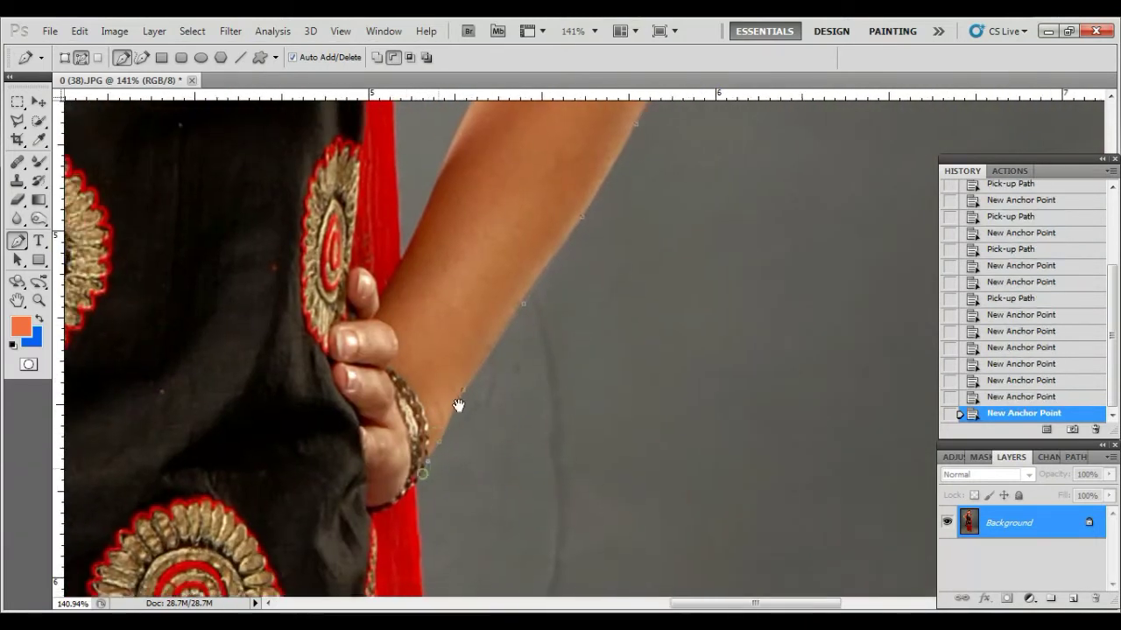
scroll(458, 402, down, 2)
click(443, 347)
scroll(454, 517, down, 5)
click(447, 383)
scroll(447, 383, down, 3)
click(436, 541)
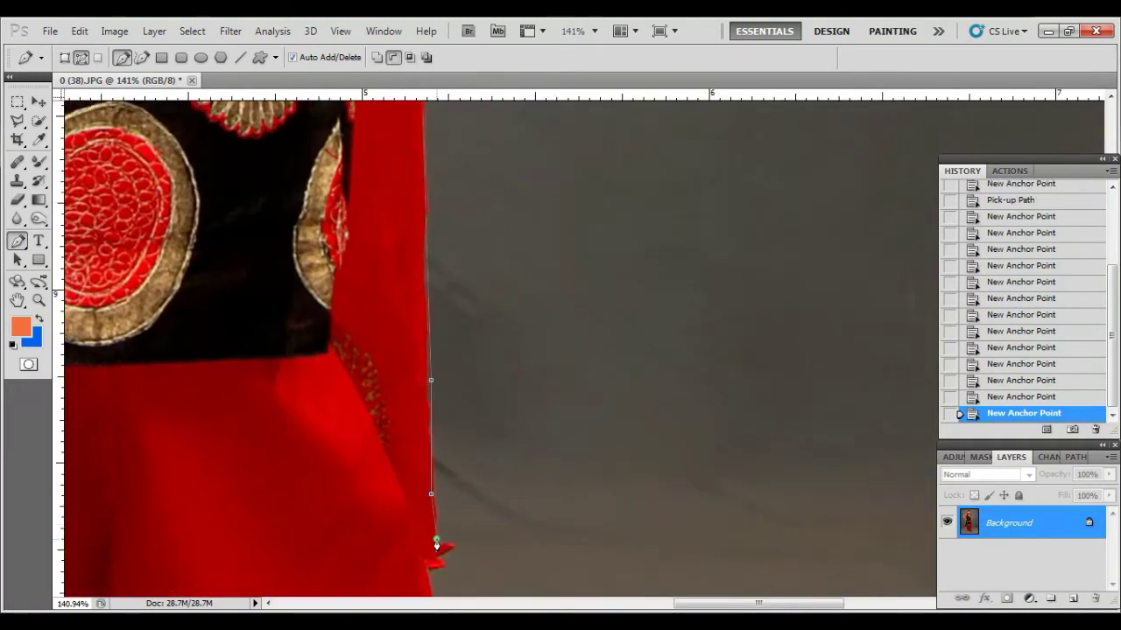
scroll(426, 577, down, 5)
click(368, 414)
scroll(438, 508, down, 1)
Step: Curve the path below the notch and continue it down the trouser edge
drag(411, 431, 422, 465)
click(453, 539)
click(469, 591)
scroll(505, 487, down, 3)
click(486, 367)
click(556, 470)
scroll(552, 421, down, 3)
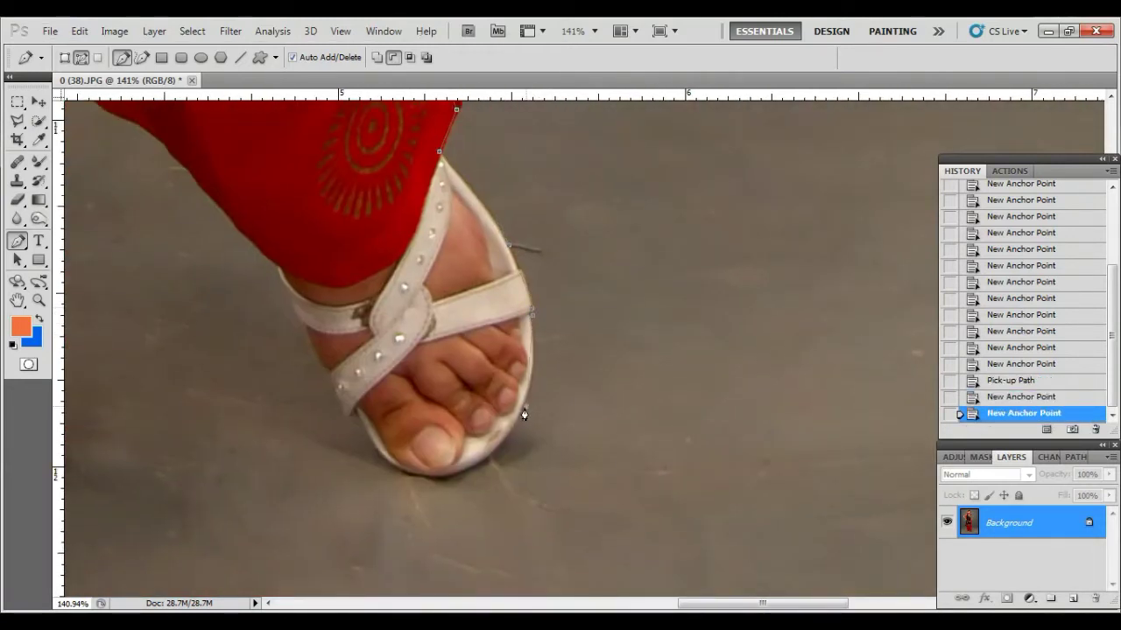
Step: Wrap the path around the front sandal's toe and side, bending it along the trouser hem
click(402, 471)
click(363, 430)
click(357, 419)
click(343, 413)
click(303, 324)
drag(300, 332, 338, 376)
Step: Climb the inner trouser edge to the gap between the legs and start down the left leg
click(315, 311)
click(236, 227)
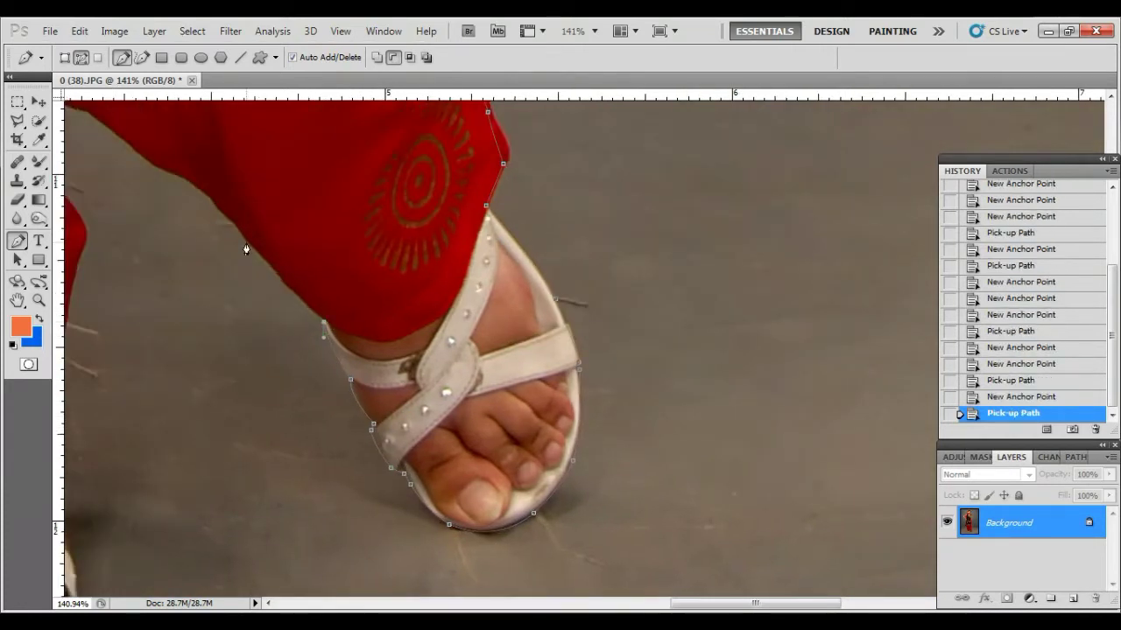
drag(246, 251, 448, 442)
click(358, 351)
click(280, 290)
click(205, 300)
click(216, 237)
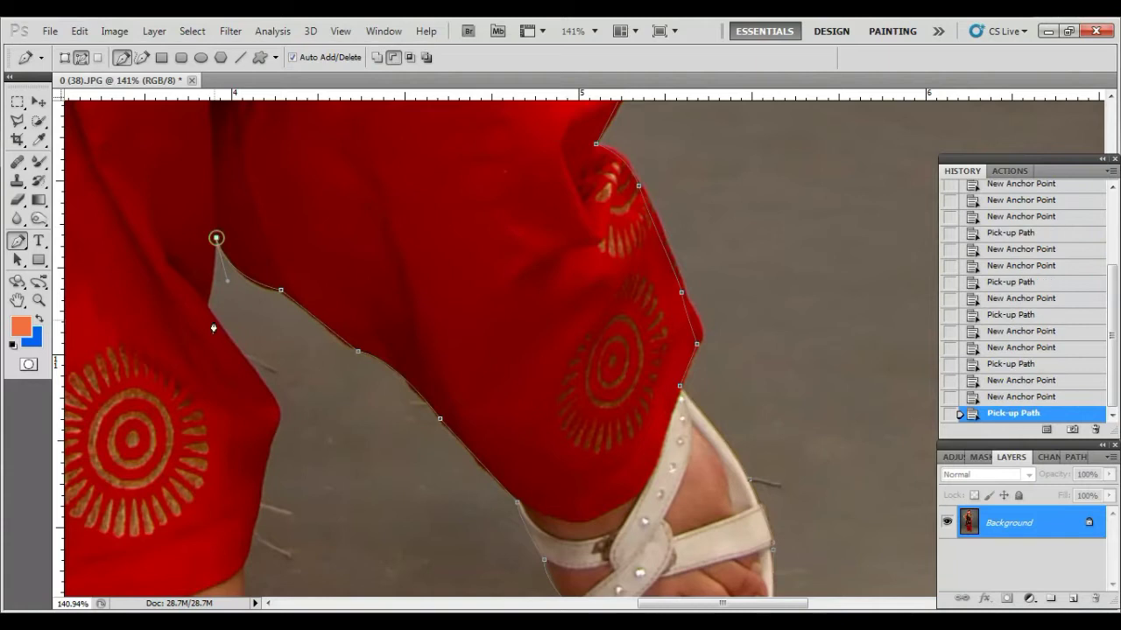
click(273, 396)
drag(272, 440, 287, 413)
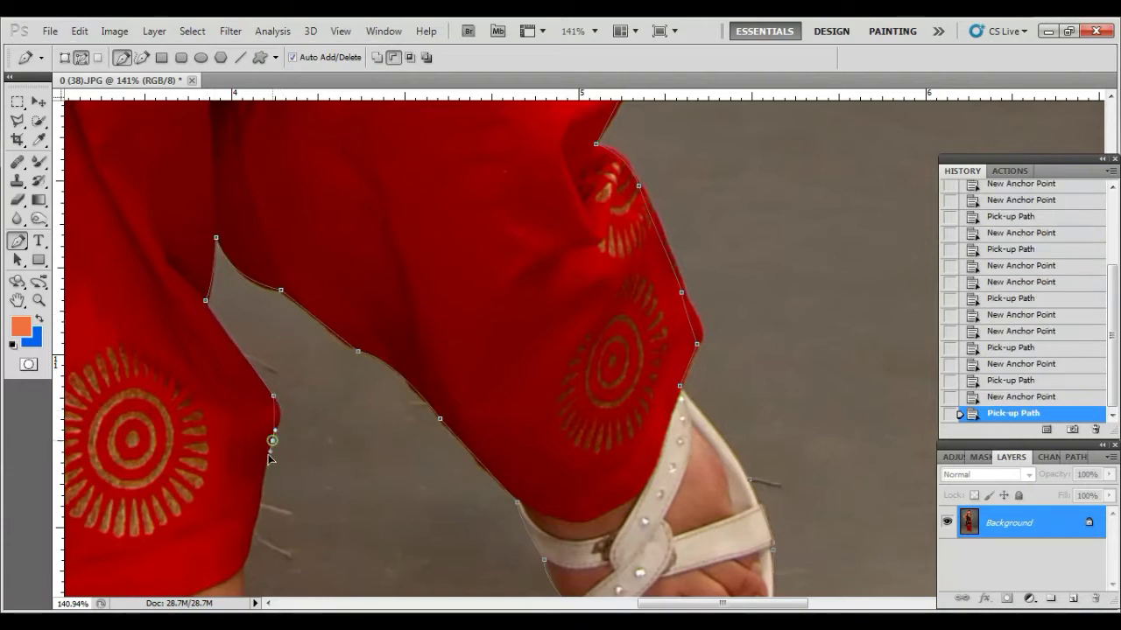
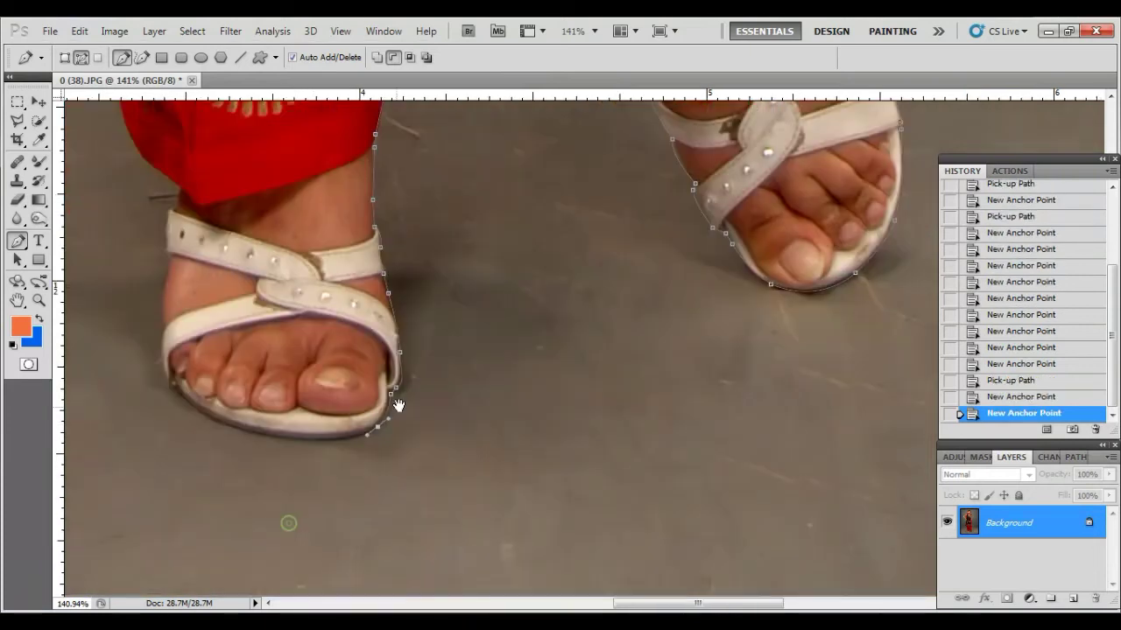
Step: Finish the Pen path down the sandal, trouser leg and kurta, closing it around the woman
click(305, 405)
click(214, 356)
click(198, 286)
click(202, 237)
mouse_move(207, 194)
mouse_down()
mouse_move(220, 296)
mouse_move(272, 497)
mouse_up()
click(217, 319)
mouse_move(175, 202)
mouse_down()
mouse_move(309, 417)
mouse_move(321, 350)
mouse_move(394, 438)
mouse_up()
click(275, 427)
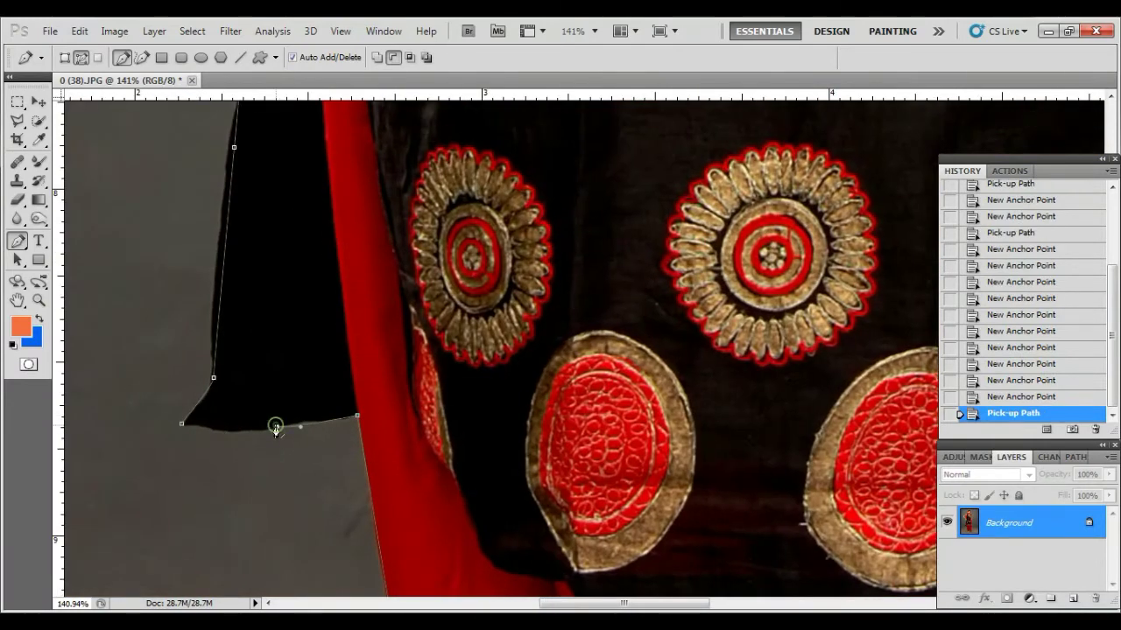
click(250, 439)
click(181, 424)
Step: Load the path as a selection and convert Background into Layer 0
scroll(389, 398, down, 8)
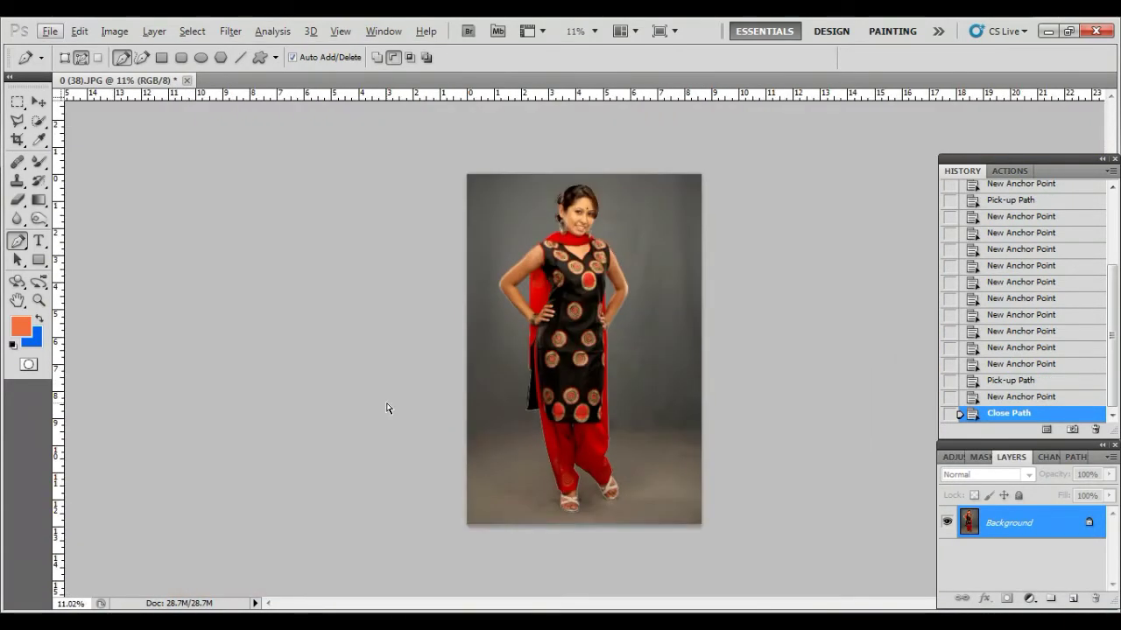
key(ctrl+Return)
double_click(1032, 523)
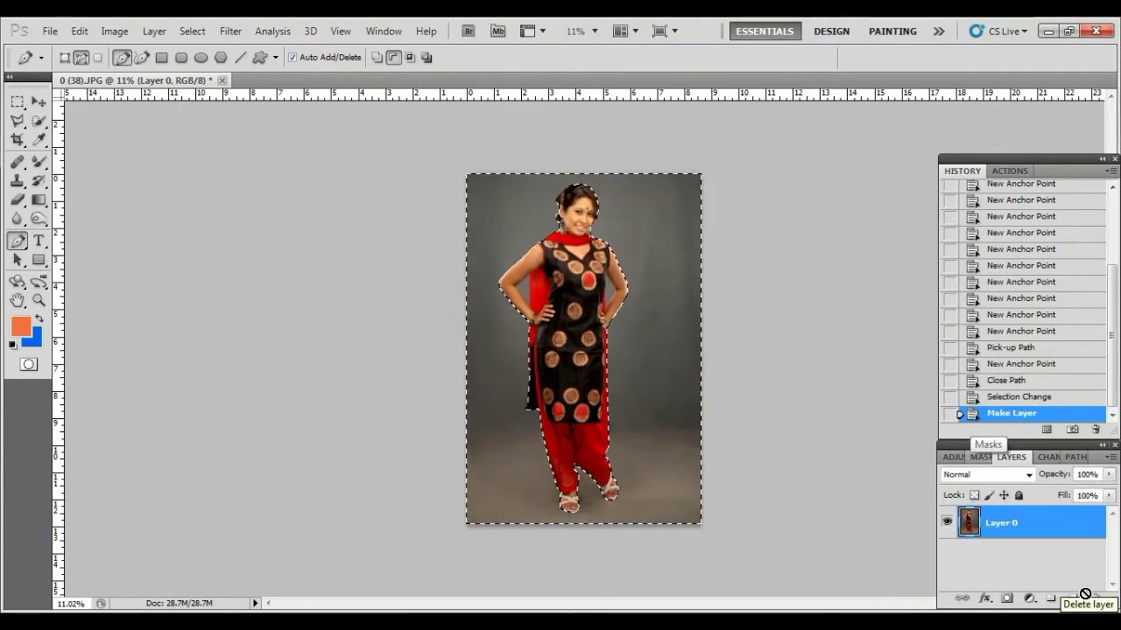
Step: Delete the background around the woman with Ctrl+X
key(ctrl+x)
scroll(575, 220, up, 5)
scroll(352, 456, up, 3)
scroll(352, 456, up, 3)
Step: Trace a closed Pen path around the grey gap inside the left-side arm
click(350, 488)
click(353, 316)
click(354, 141)
click(273, 213)
click(212, 262)
click(263, 381)
click(300, 429)
click(349, 489)
Step: Load the arm-gap path as a selection, invert it, delete the grey, and deselect
key(ctrl+Return)
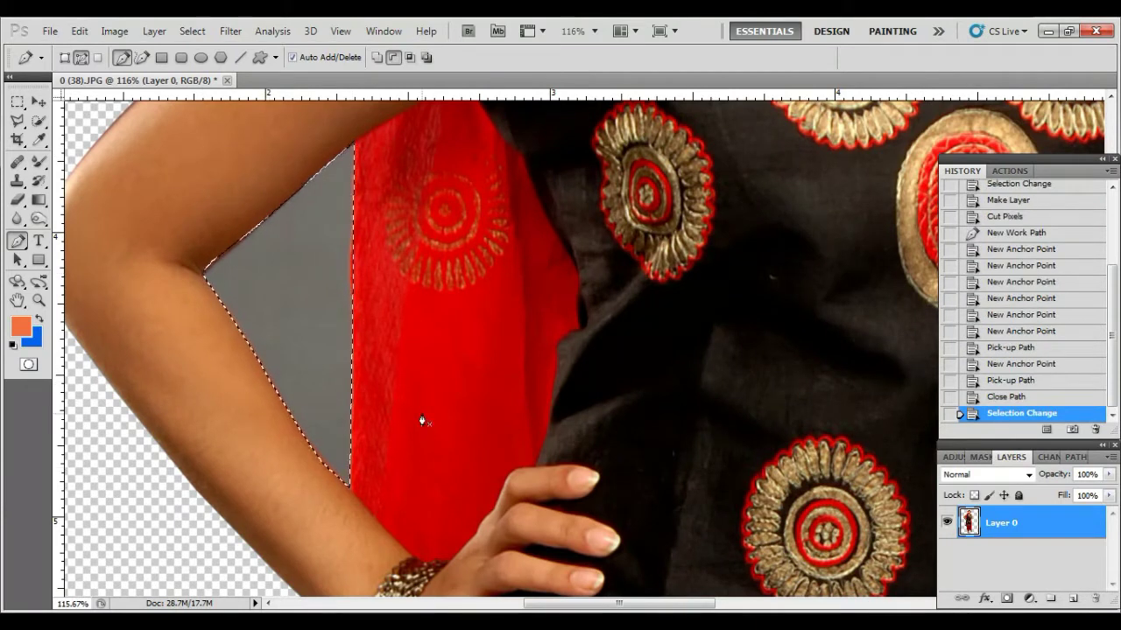
scroll(214, 317, down, 3)
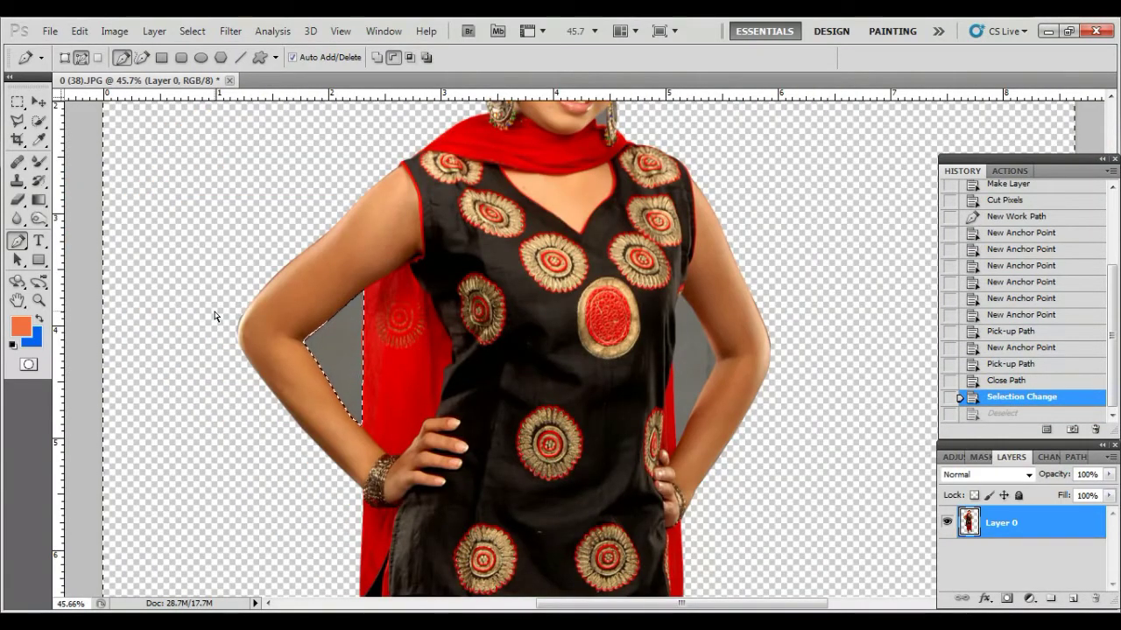
key(ctrl+shift+i)
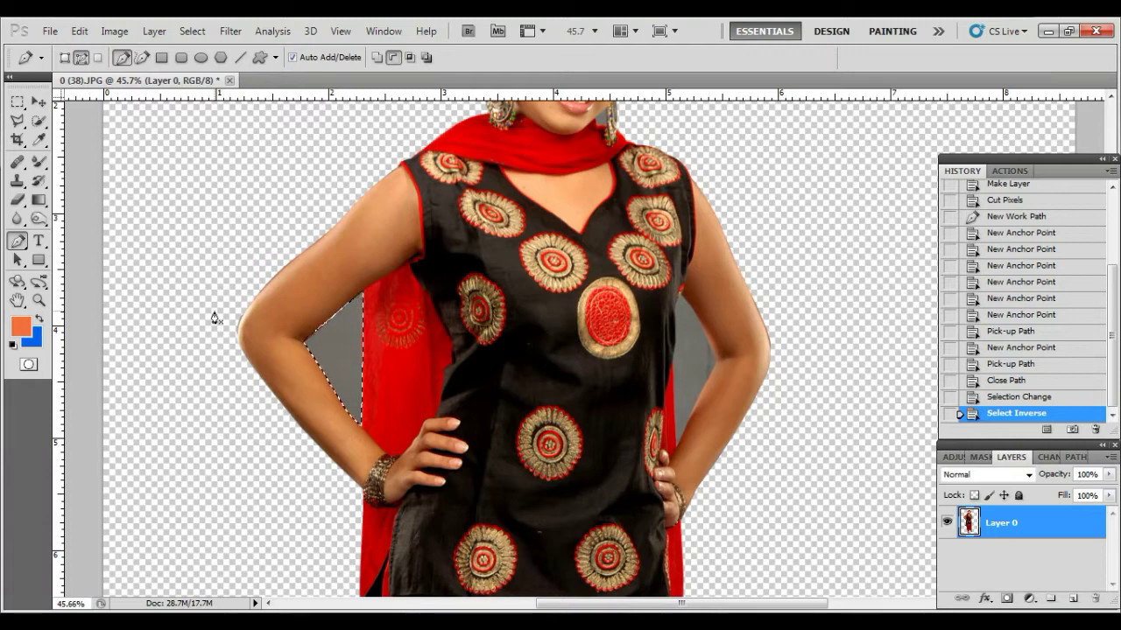
key(Delete)
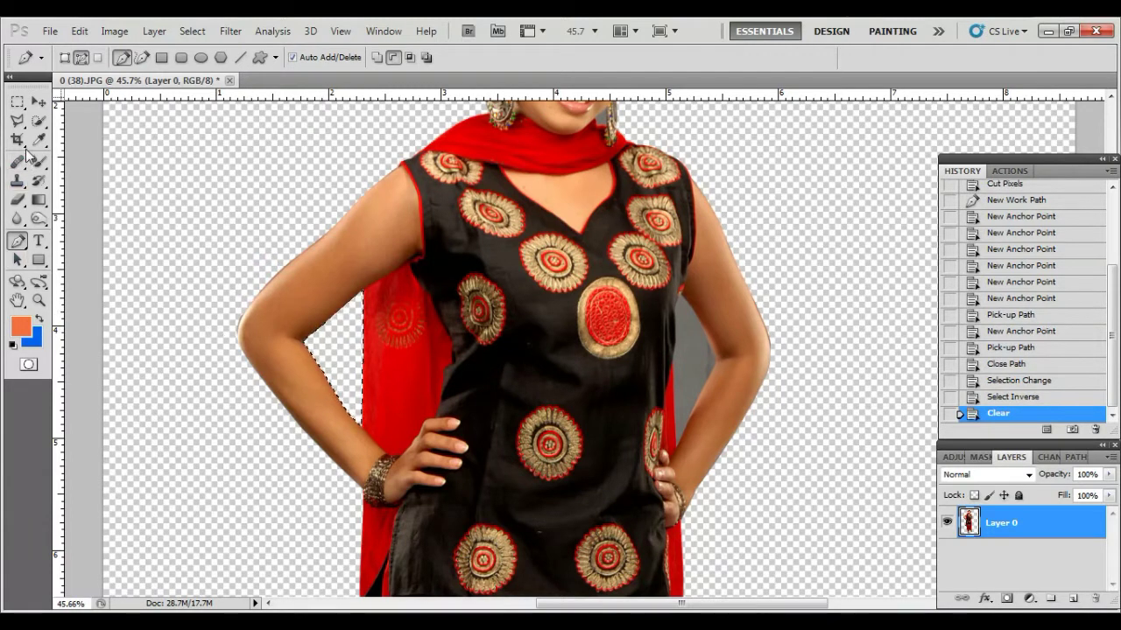
click(18, 139)
key(ctrl+d)
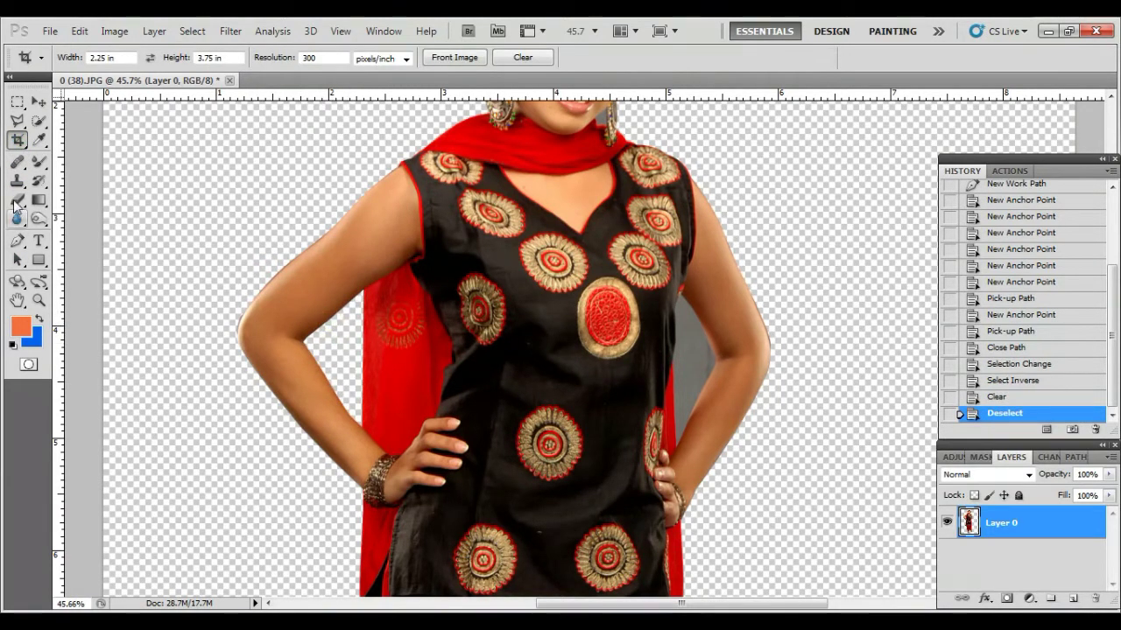
click(18, 123)
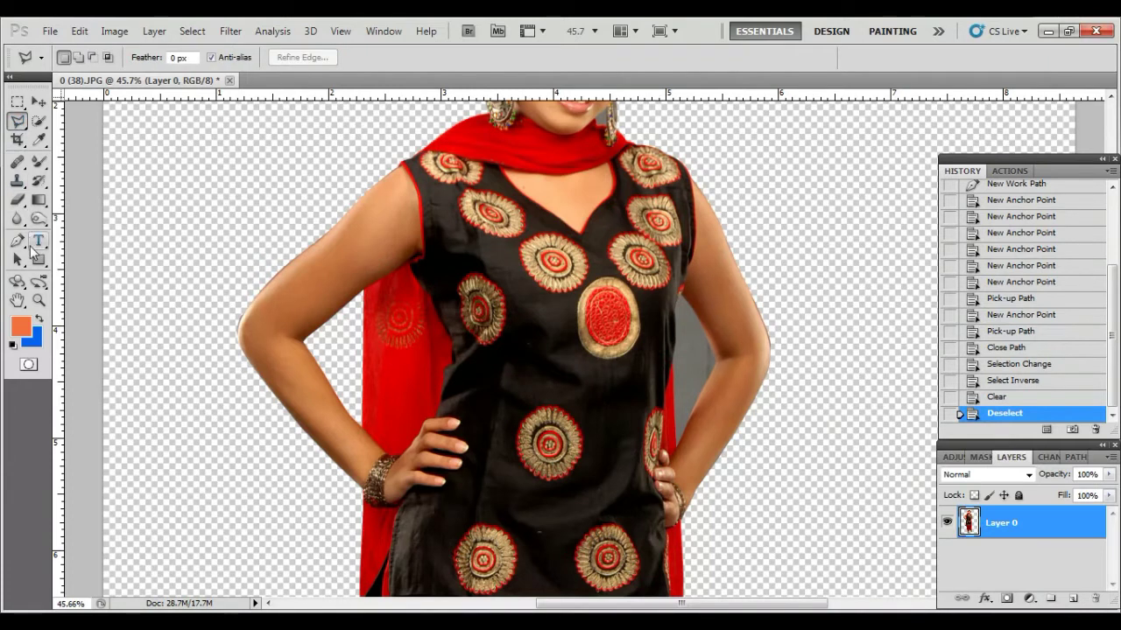
click(18, 242)
Step: Start a Pen path at the right arm gap and trace it up along the arm edge
drag(685, 396, 553, 425)
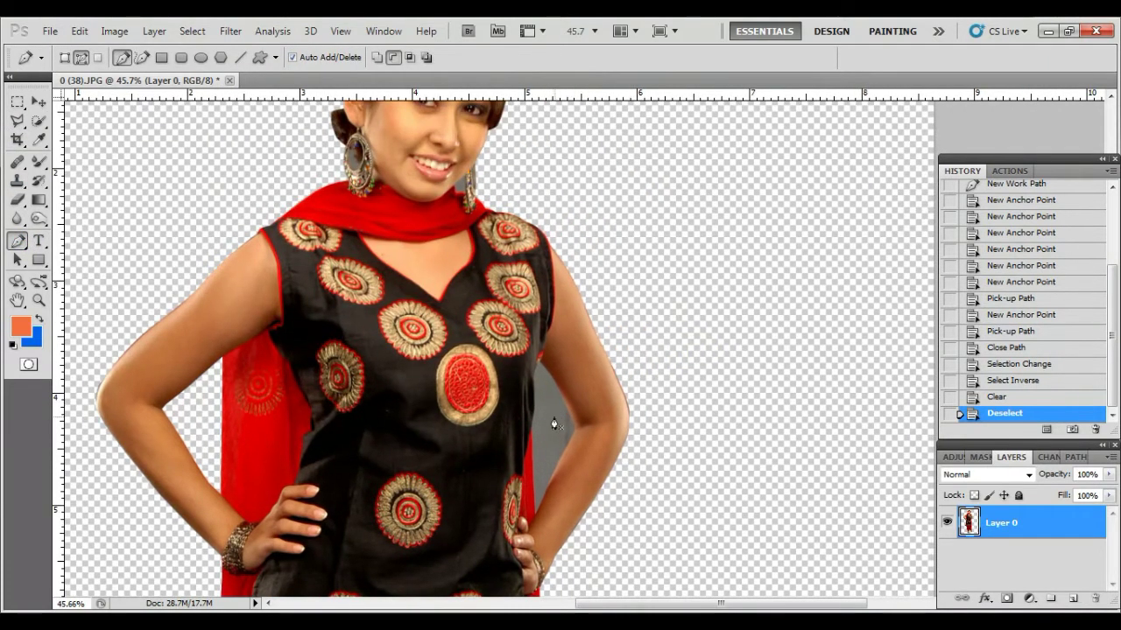
click(537, 521)
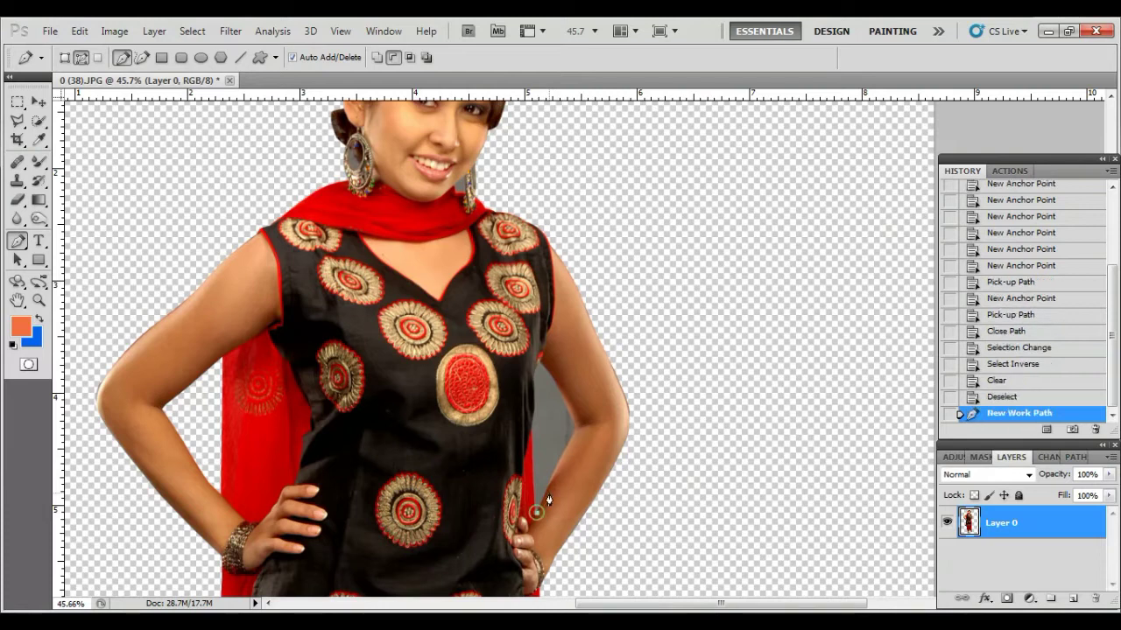
scroll(539, 513, up, 3)
scroll(547, 495, up, 3)
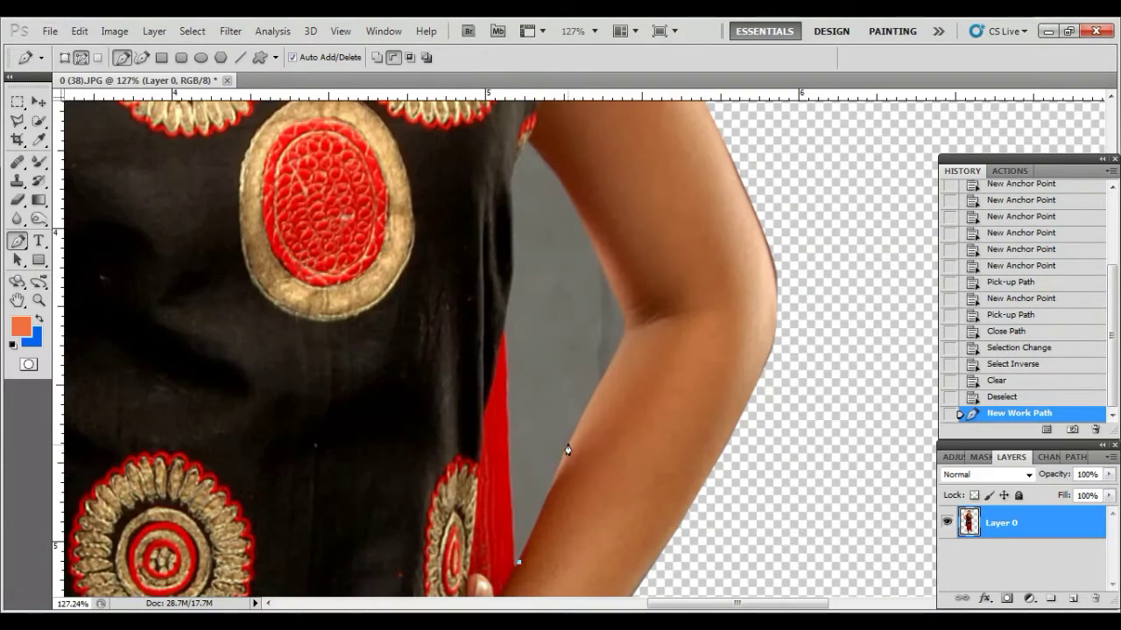
click(585, 418)
click(620, 351)
click(621, 319)
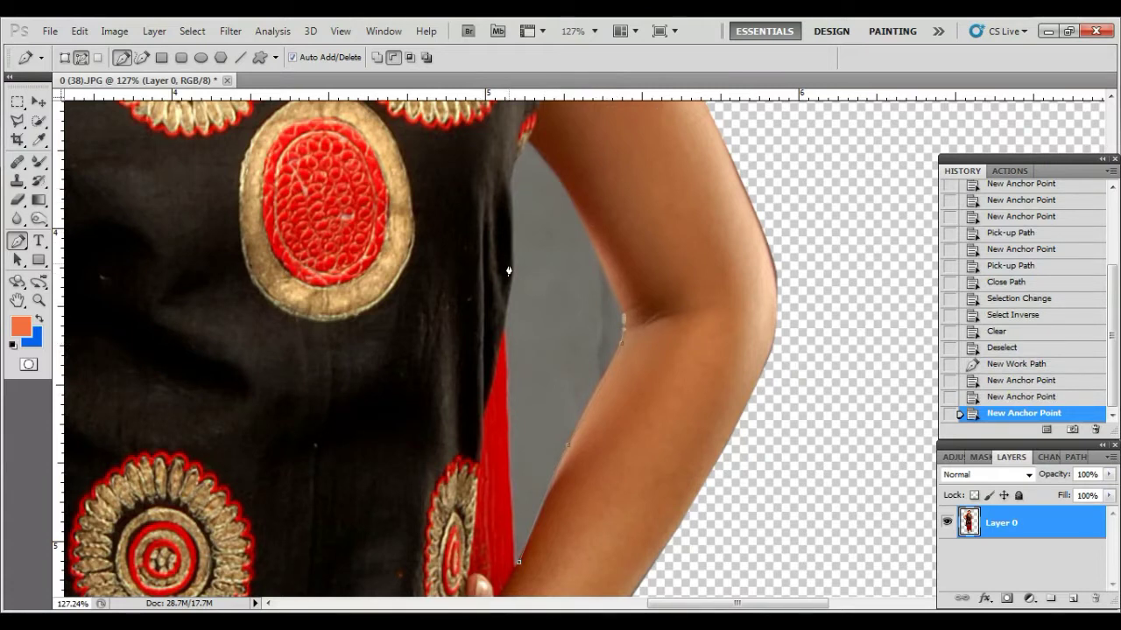
click(576, 207)
click(545, 158)
click(526, 139)
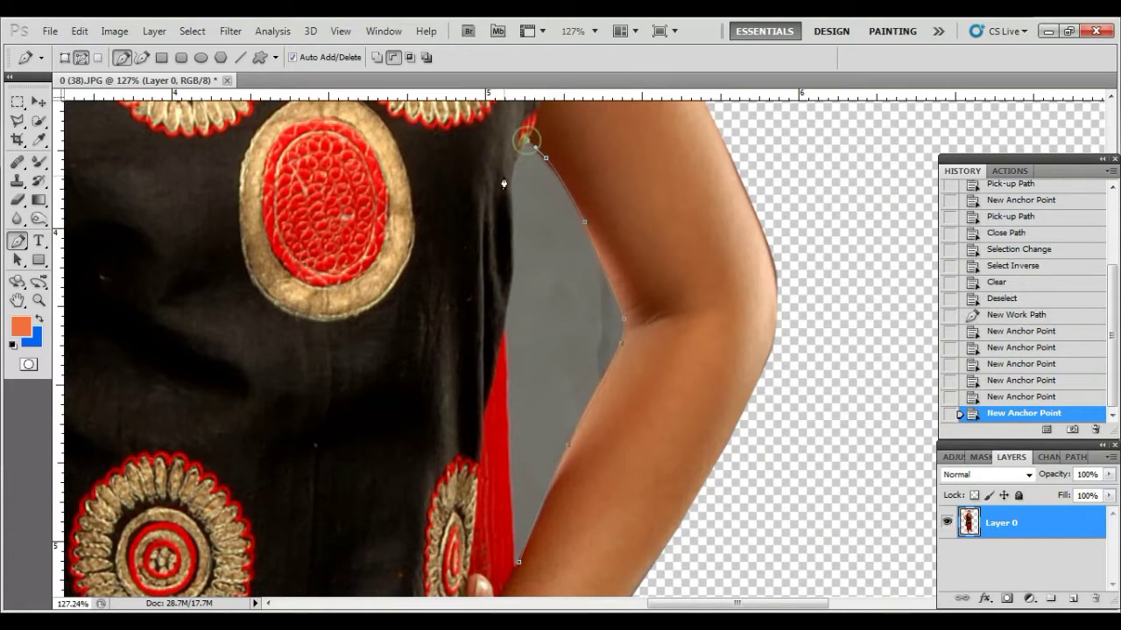
Step: Trace down the dress edge, then delete the grey patch beside the arm and deselect
click(516, 235)
click(512, 271)
click(505, 311)
click(504, 331)
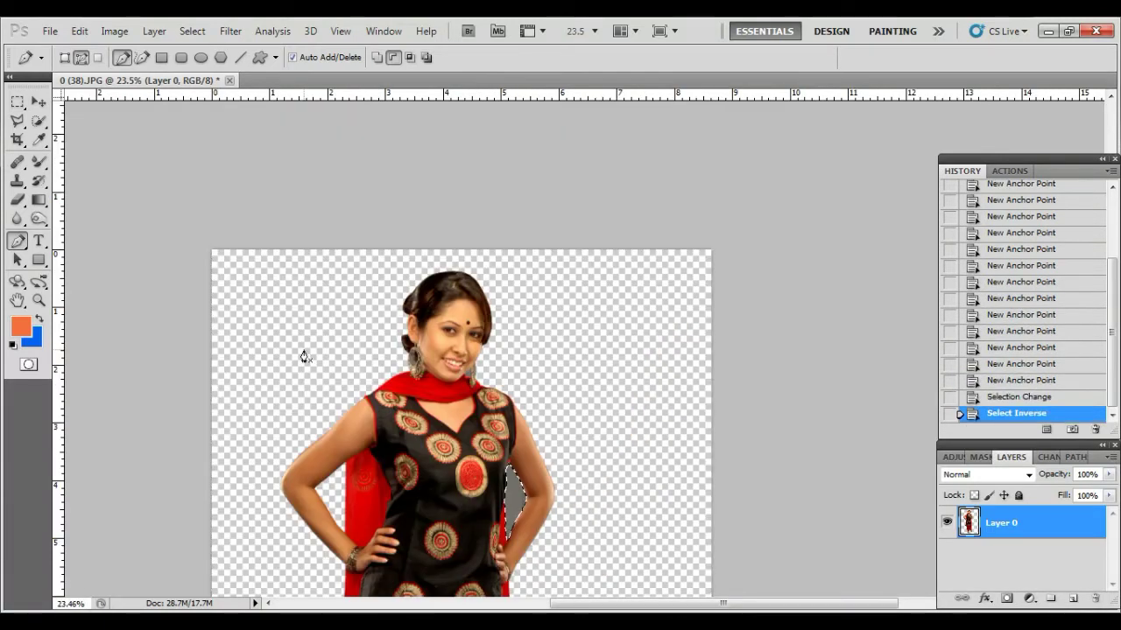
key(Delete)
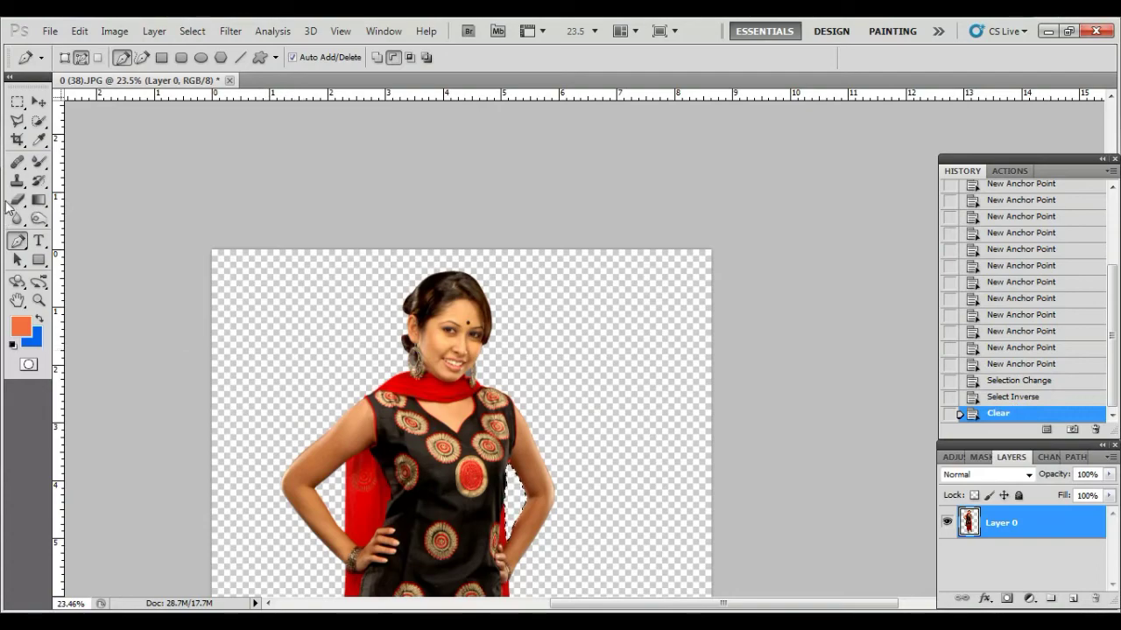
key(c)
key(ctrl+d)
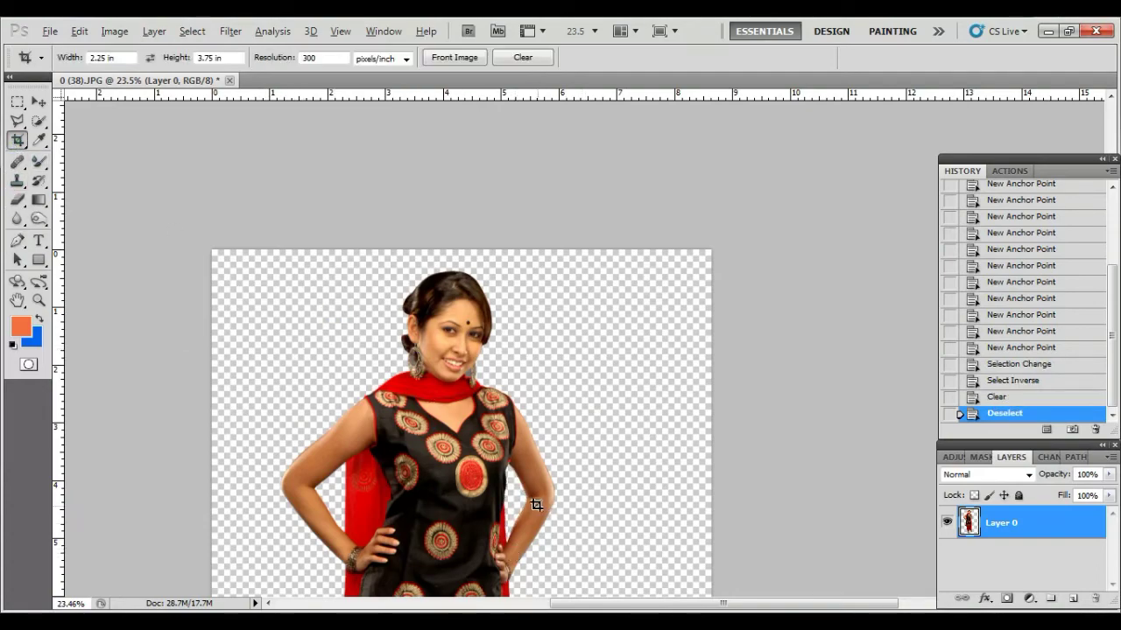
scroll(536, 505, up, 1)
scroll(516, 486, up, 2)
scroll(494, 464, up, 1)
scroll(473, 447, up, 2)
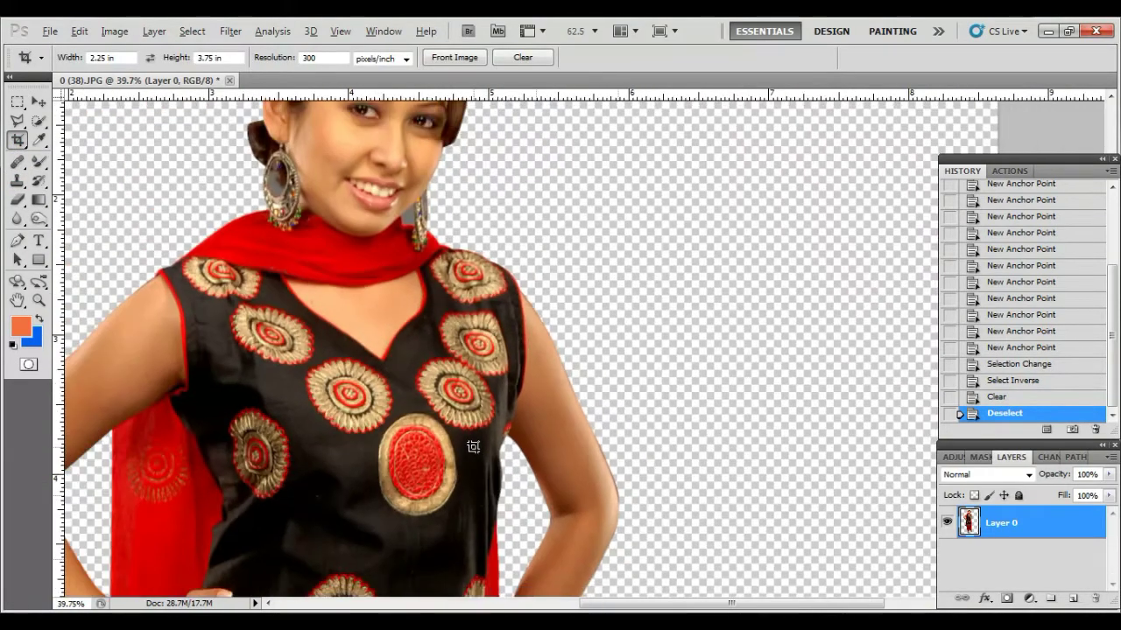
scroll(472, 446, down, 2)
scroll(463, 465, down, 2)
scroll(470, 496, down, 1)
scroll(598, 473, up, 3)
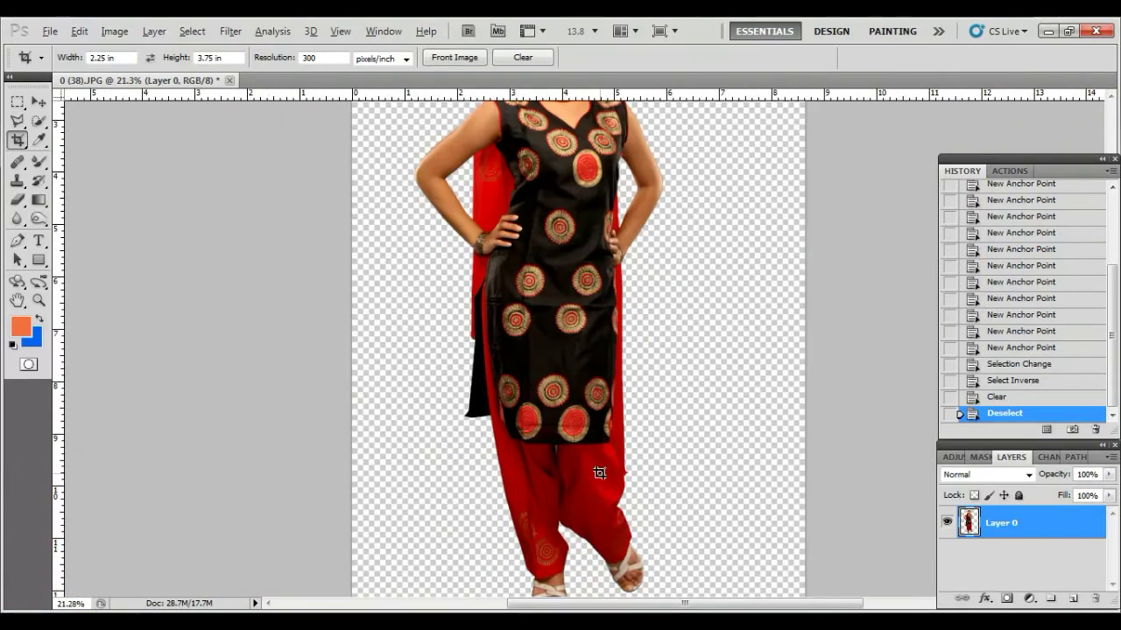
scroll(599, 472, up, 3)
scroll(578, 383, up, 3)
scroll(560, 429, up, 2)
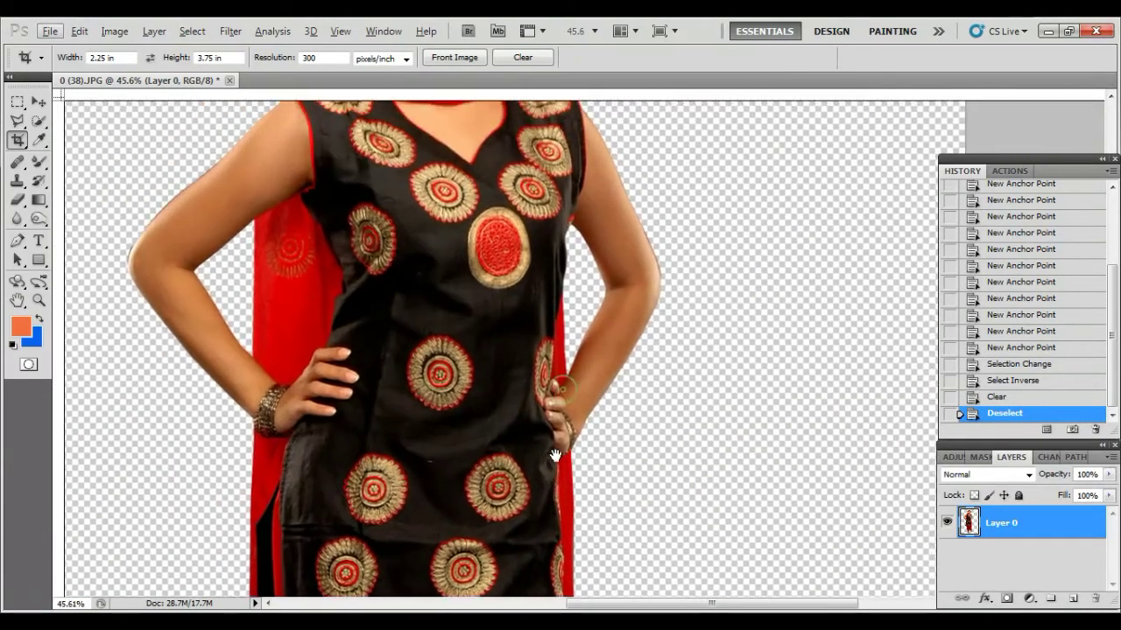
scroll(526, 464, up, 3)
scroll(481, 403, up, 3)
drag(468, 359, 464, 368)
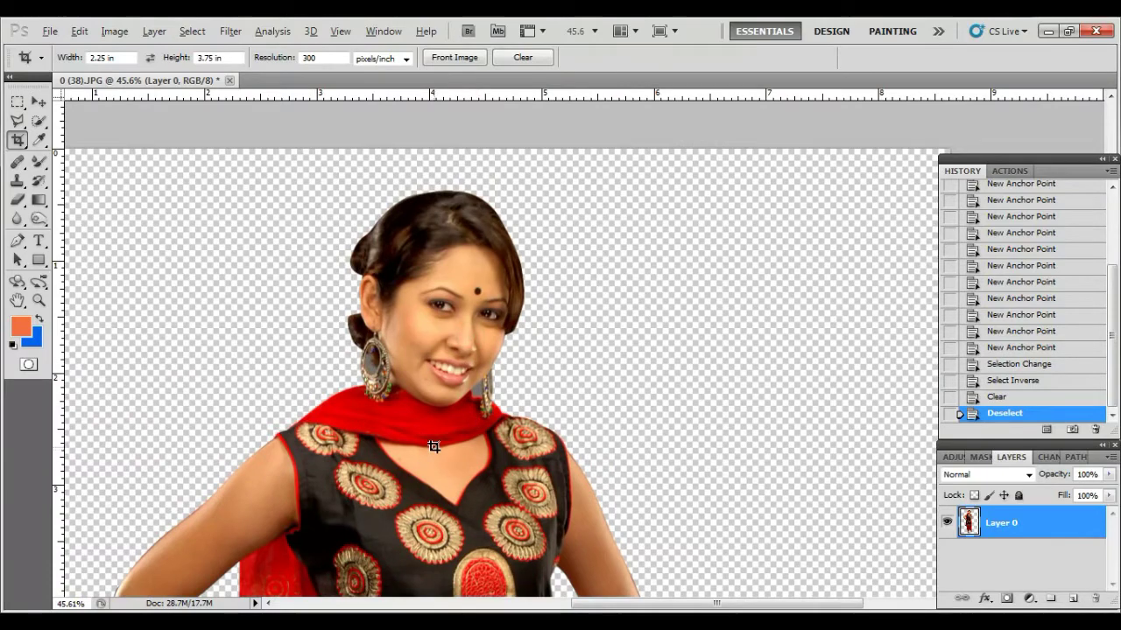
scroll(432, 447, up, 2)
scroll(412, 438, up, 2)
scroll(394, 429, up, 2)
scroll(350, 367, up, 2)
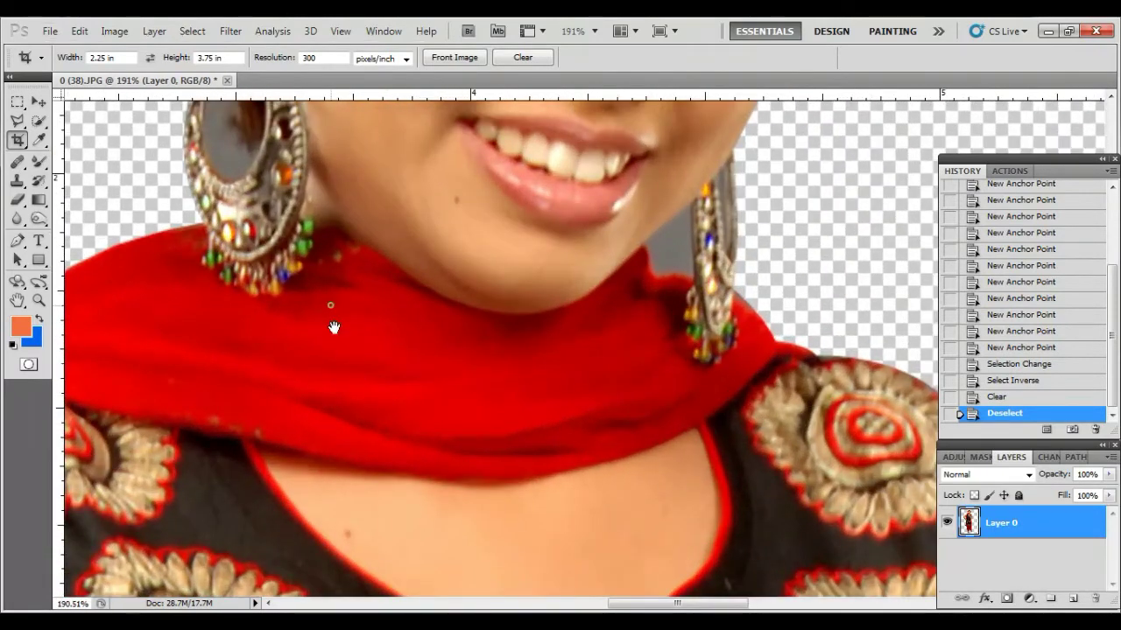
drag(333, 327, 375, 465)
Step: Trace a closed Pen path around the inner edge of the left earring hoop
click(16, 241)
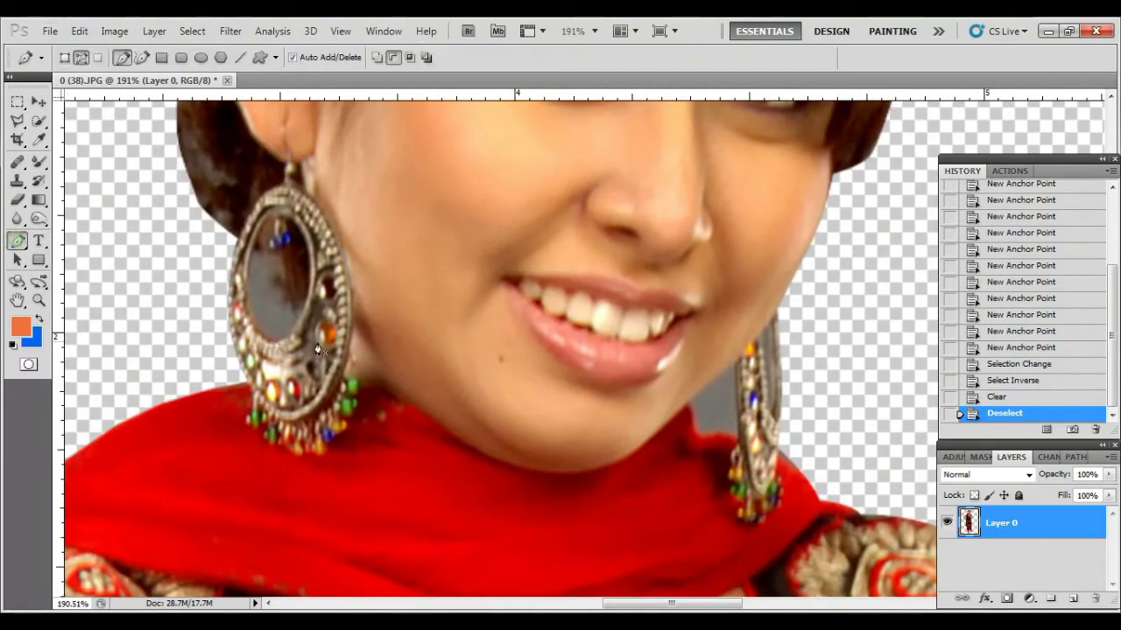
click(282, 344)
click(303, 306)
click(295, 287)
click(286, 258)
click(261, 246)
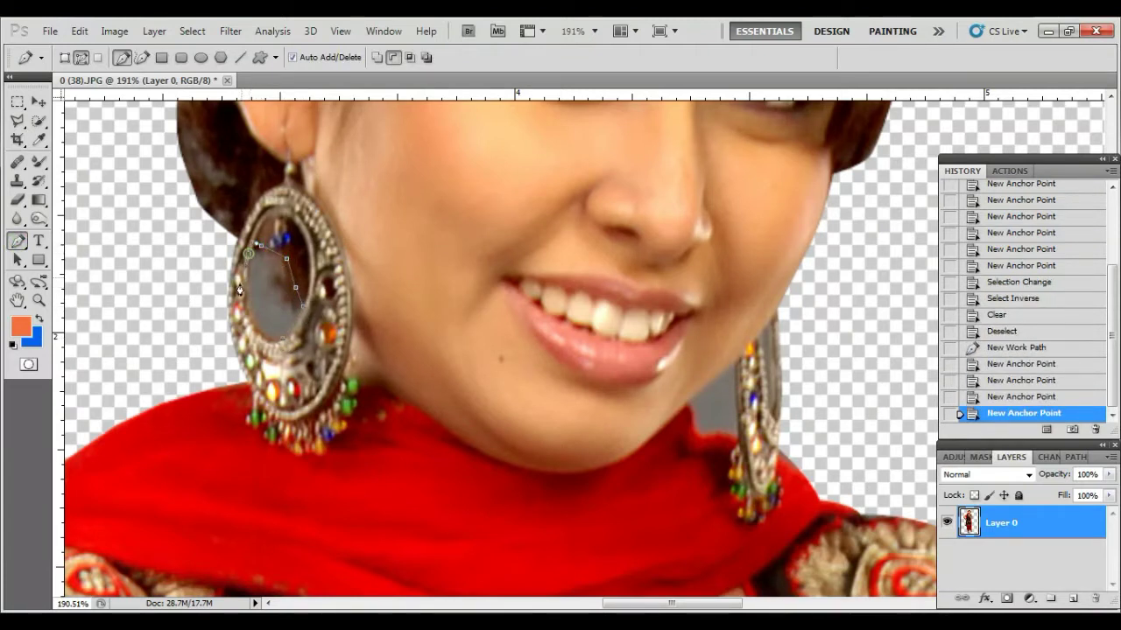
click(239, 289)
click(252, 323)
click(269, 345)
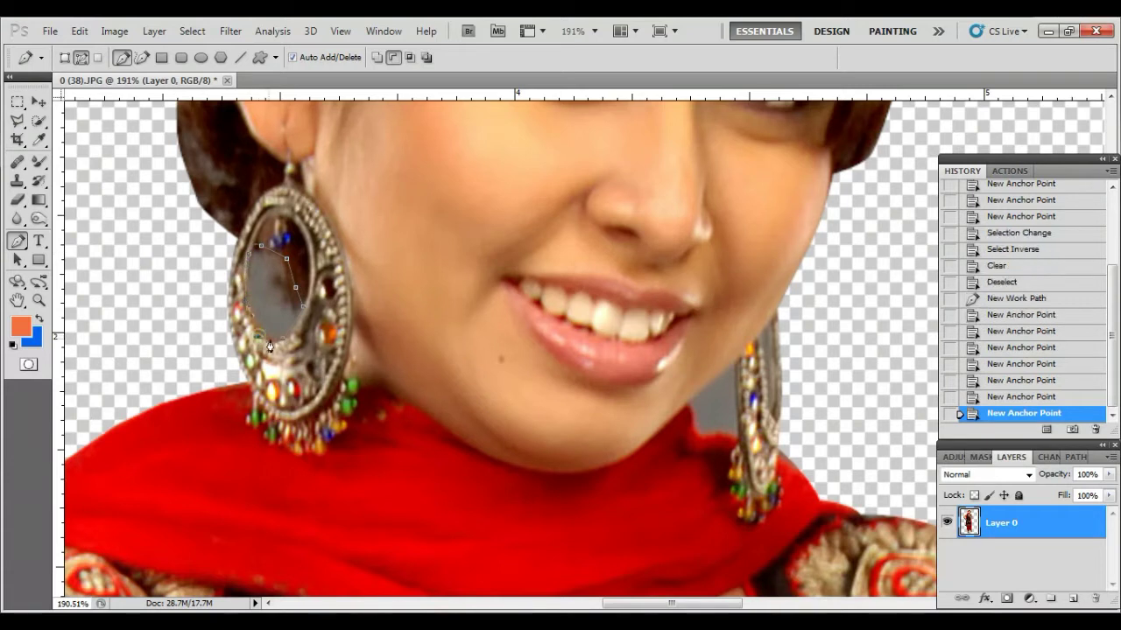
click(110, 432)
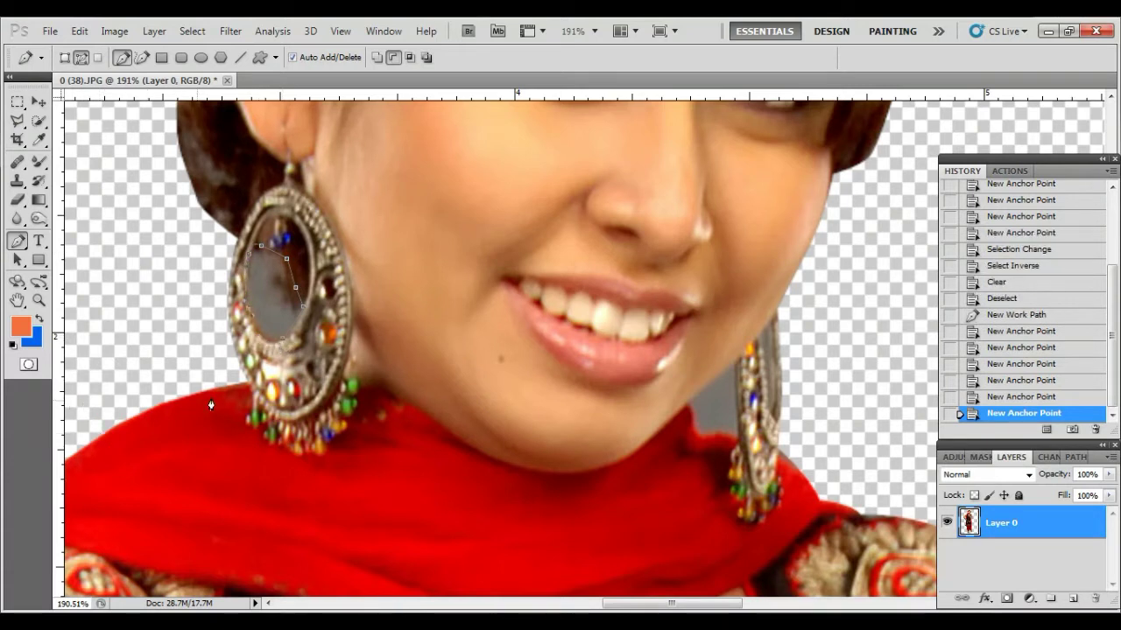
click(303, 333)
Step: Load the earring path as a selection, invert it, and delete the grey inside the hoop
key(ctrl+Return)
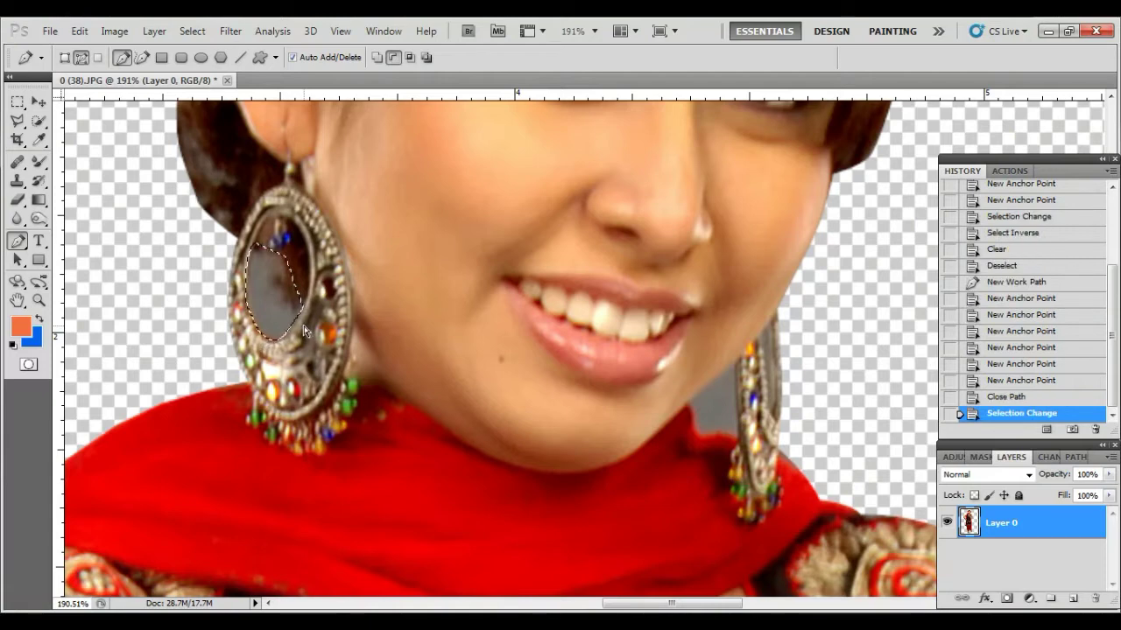
scroll(304, 327, down, 5)
scroll(339, 406, down, 2)
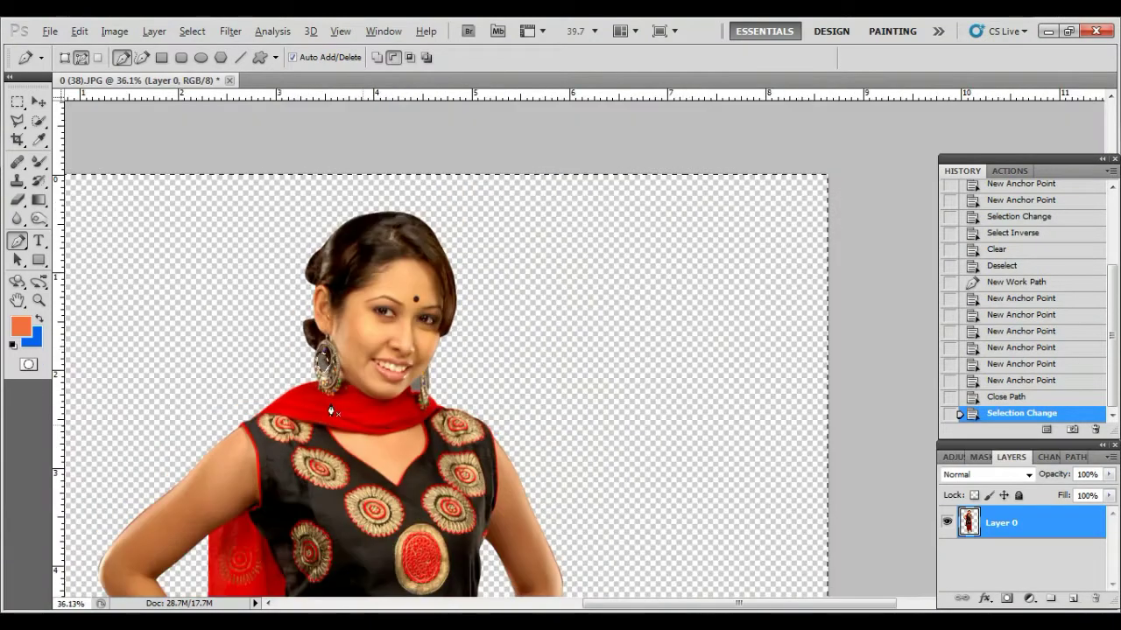
scroll(332, 404, down, 2)
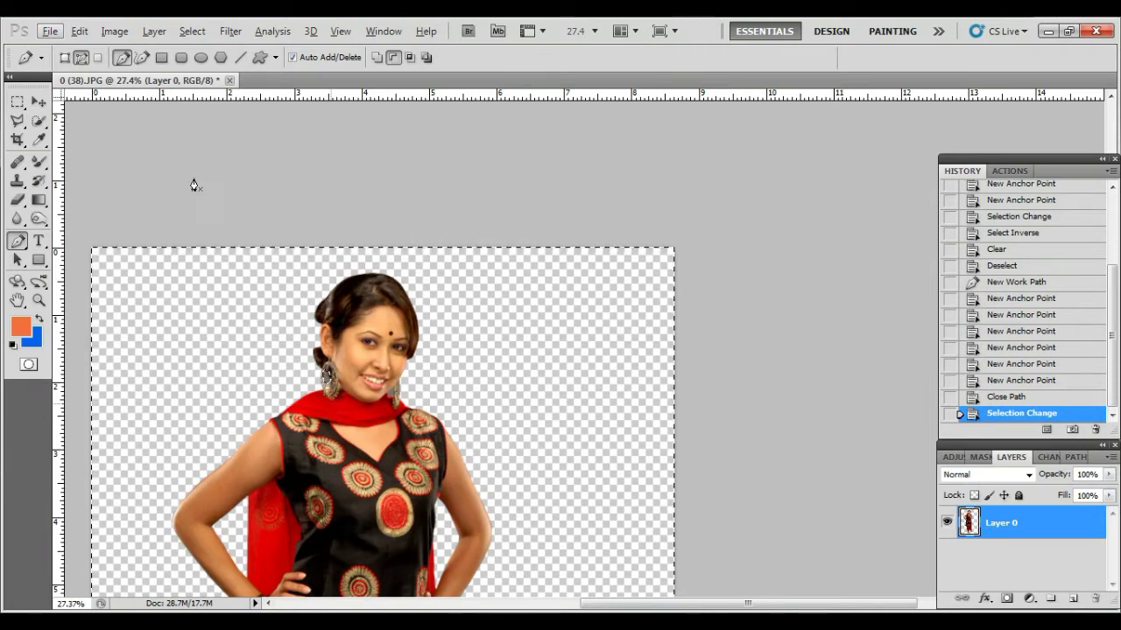
click(230, 31)
click(232, 29)
key(ctrl+shift+i)
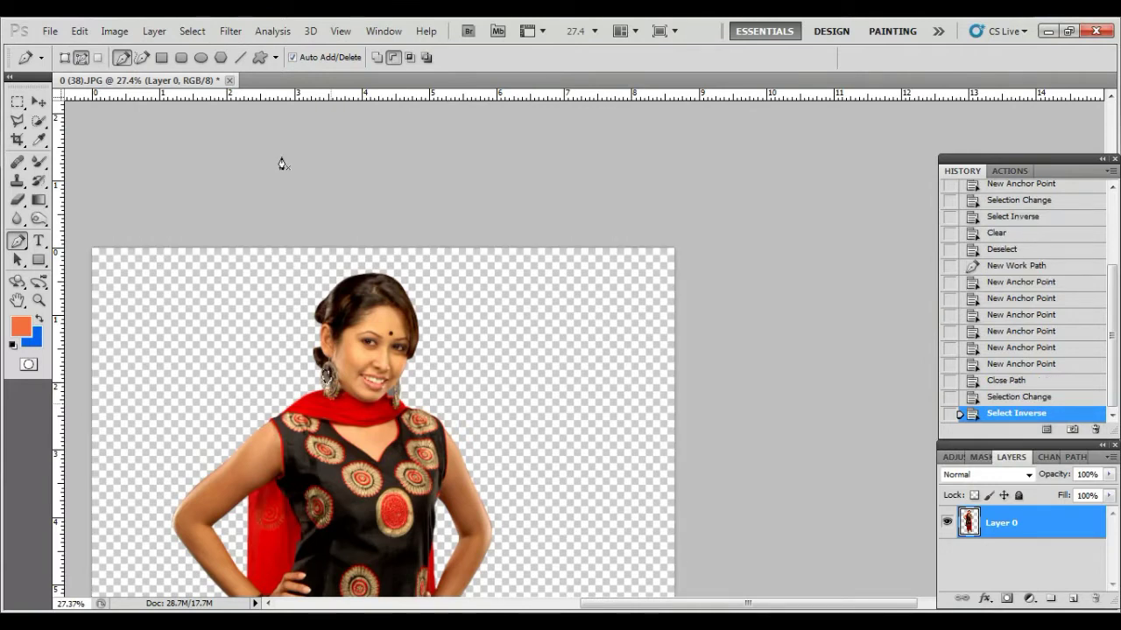
key(c)
key(Delete)
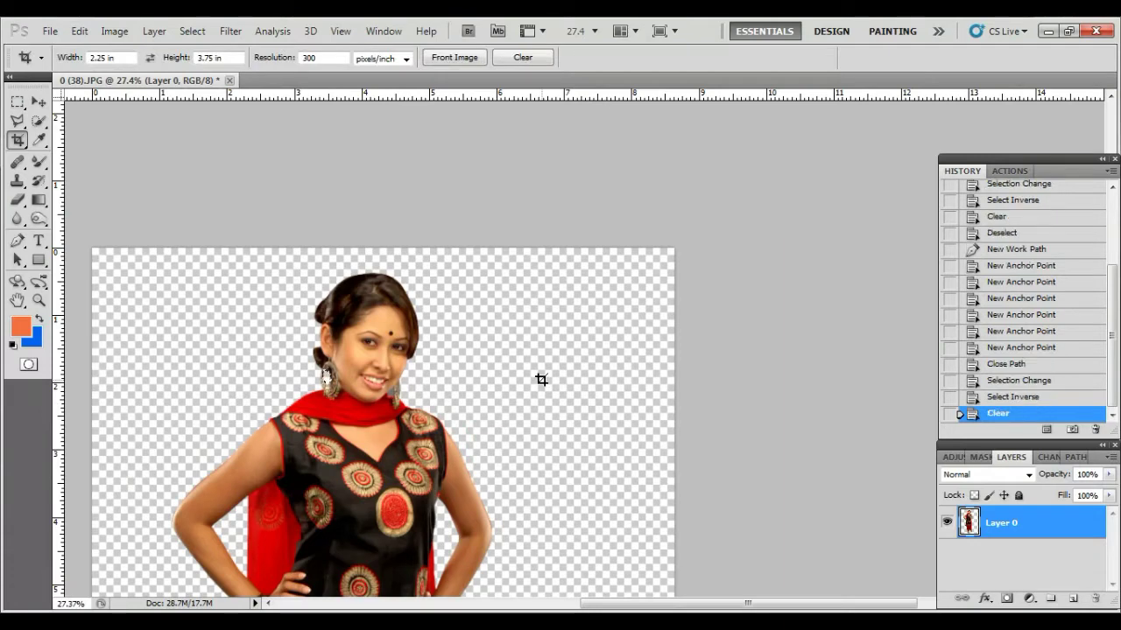
click(146, 316)
Step: Zoom in on the face and trace a closed Pen path around the grey patch by the right earring
scroll(454, 422, up, 5)
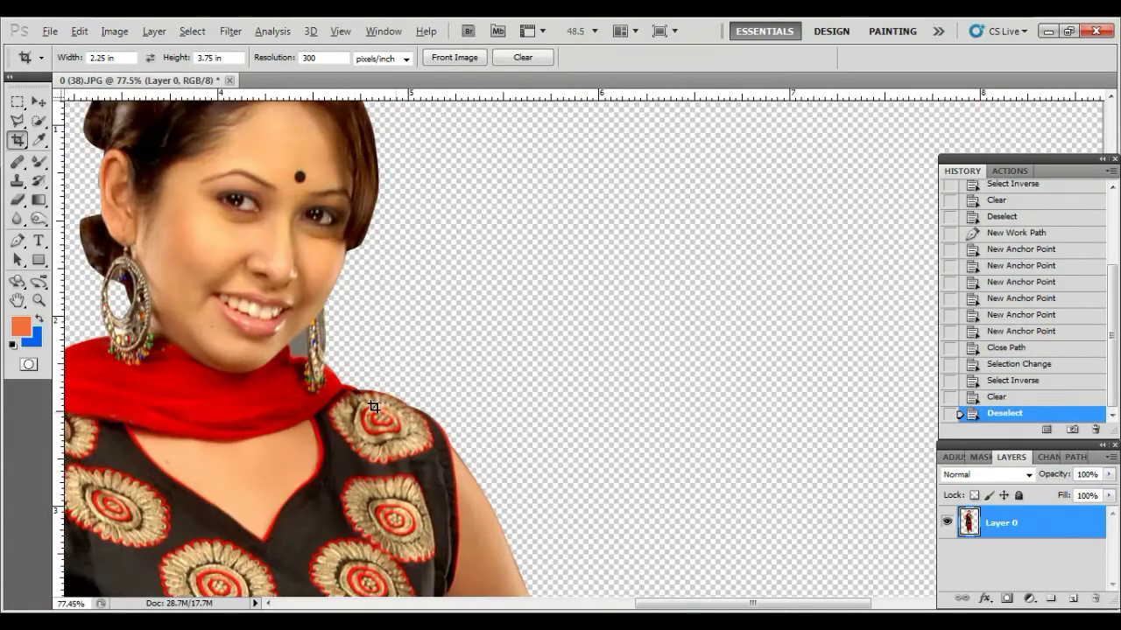
drag(374, 262, 391, 379)
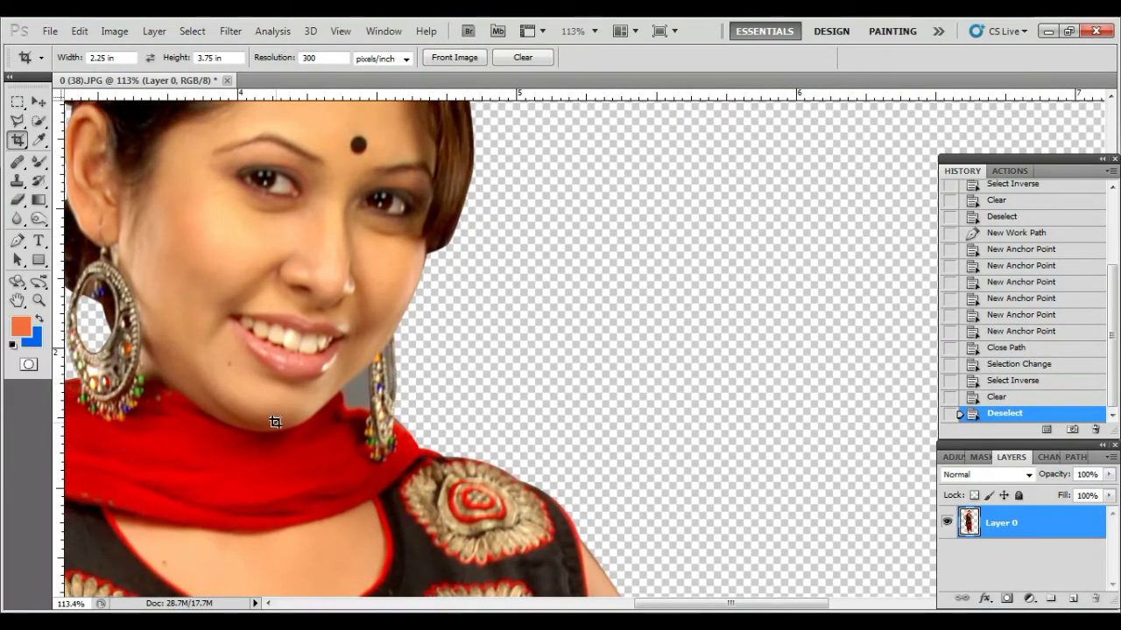
click(17, 245)
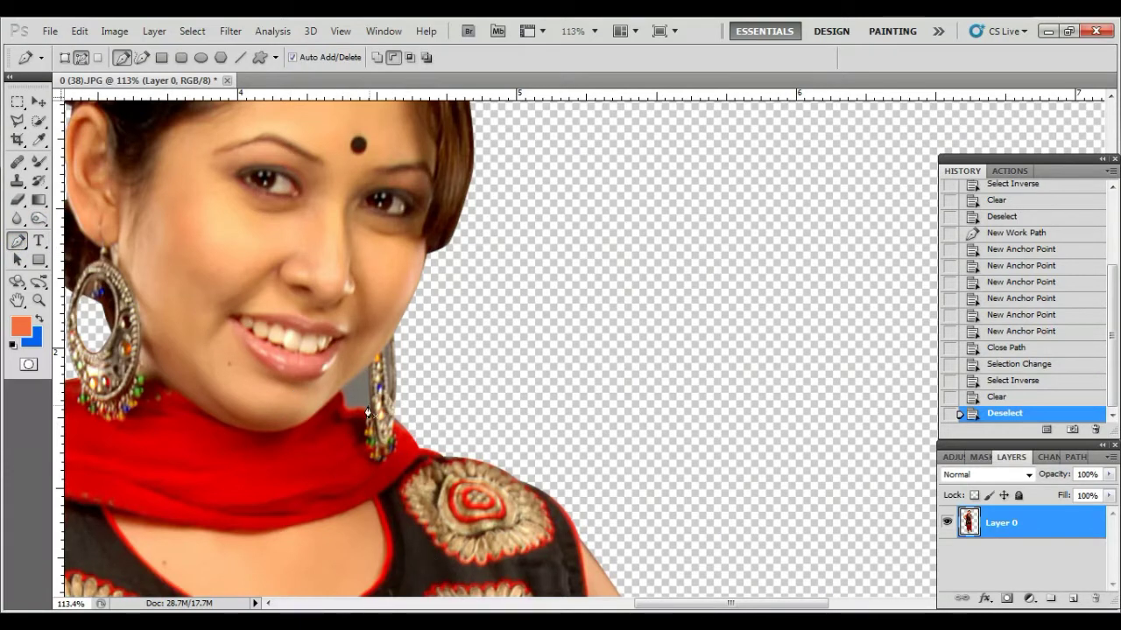
scroll(367, 417, up, 3)
scroll(377, 424, up, 3)
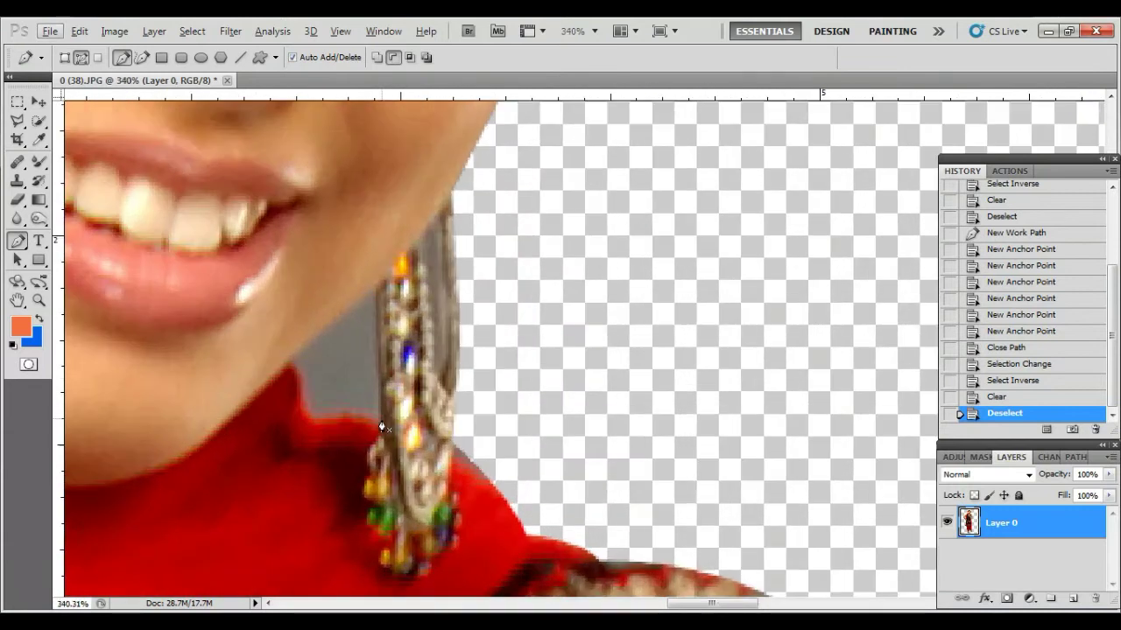
click(379, 428)
click(376, 344)
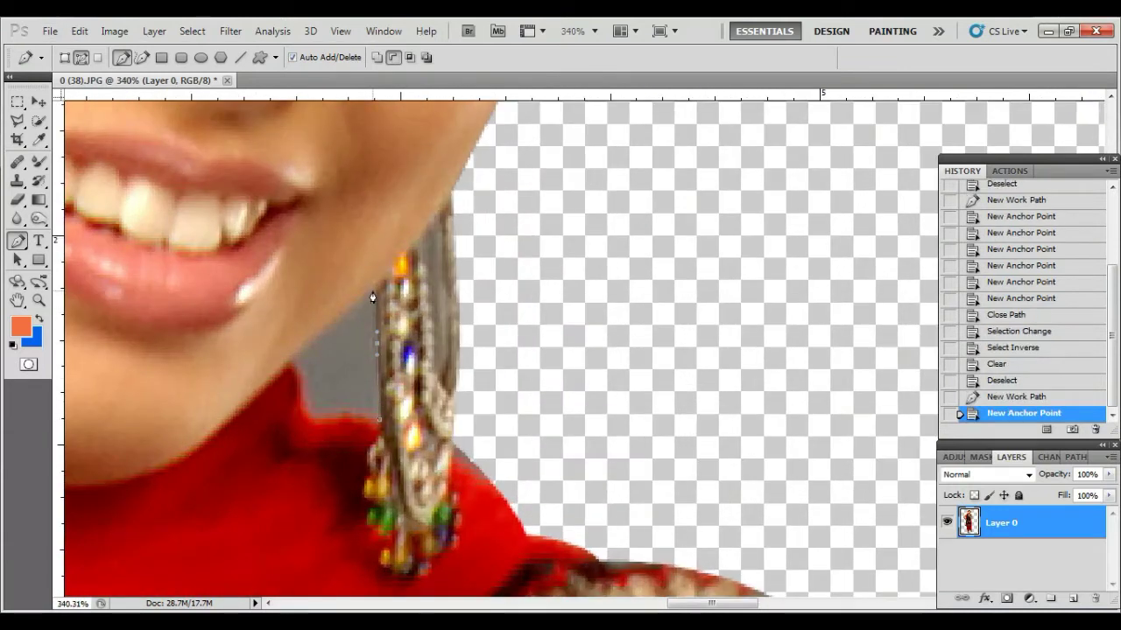
click(373, 292)
click(297, 359)
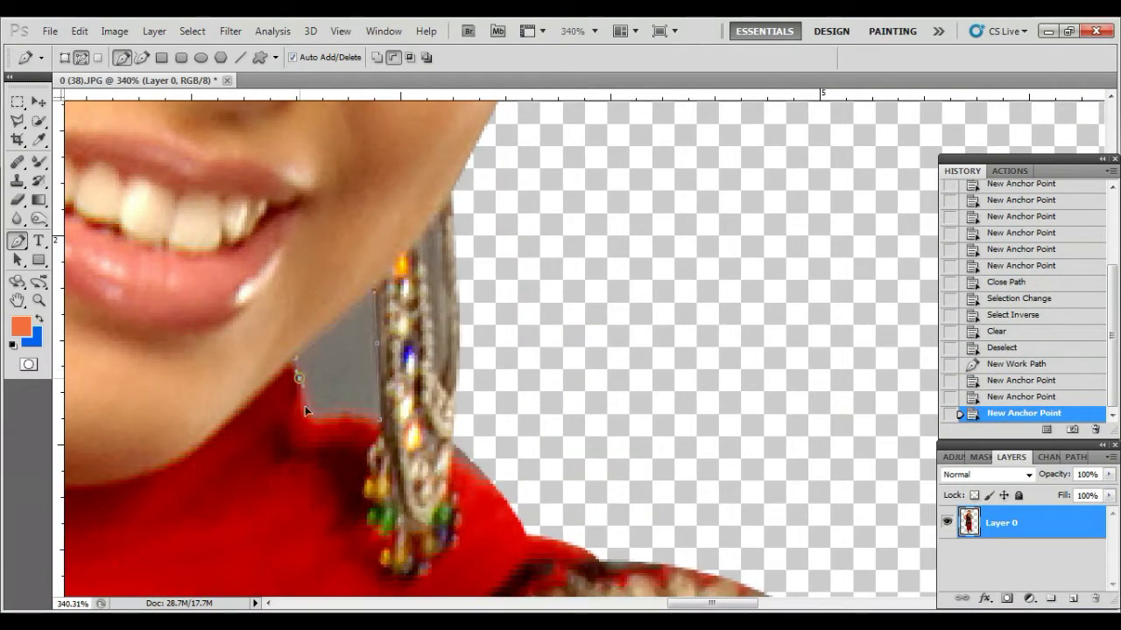
click(305, 409)
click(381, 427)
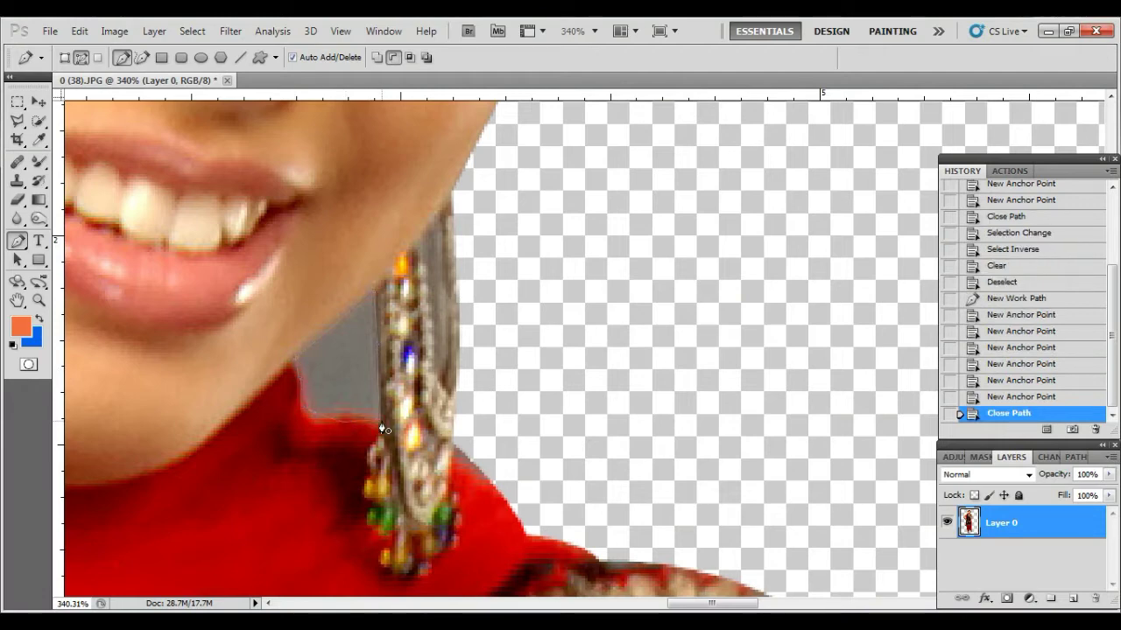
Step: Turn the path into a selection, invert it, and delete the leftover grey background
scroll(382, 428, down, 2)
scroll(382, 427, down, 2)
scroll(381, 427, down, 1)
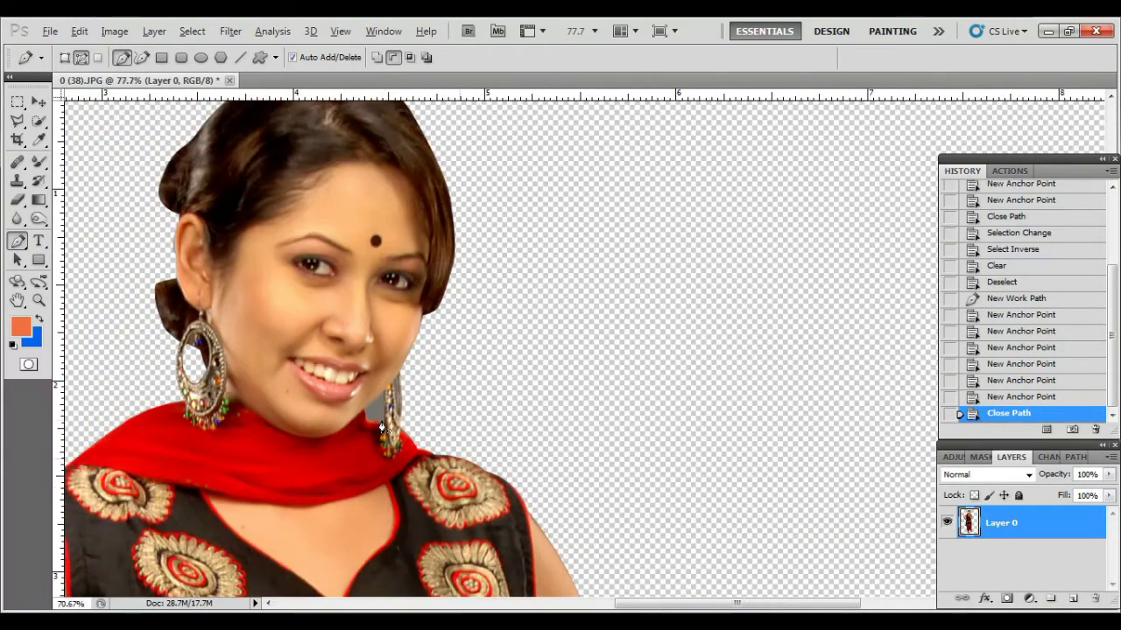
scroll(382, 427, down, 1)
scroll(382, 427, down, 1)
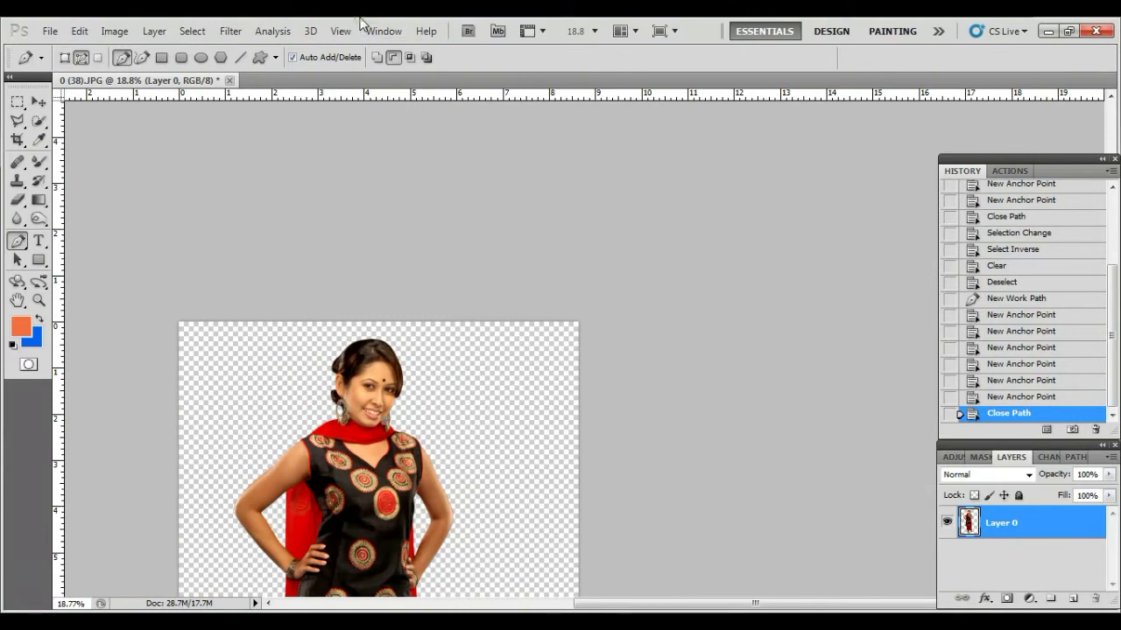
key(ctrl+Return)
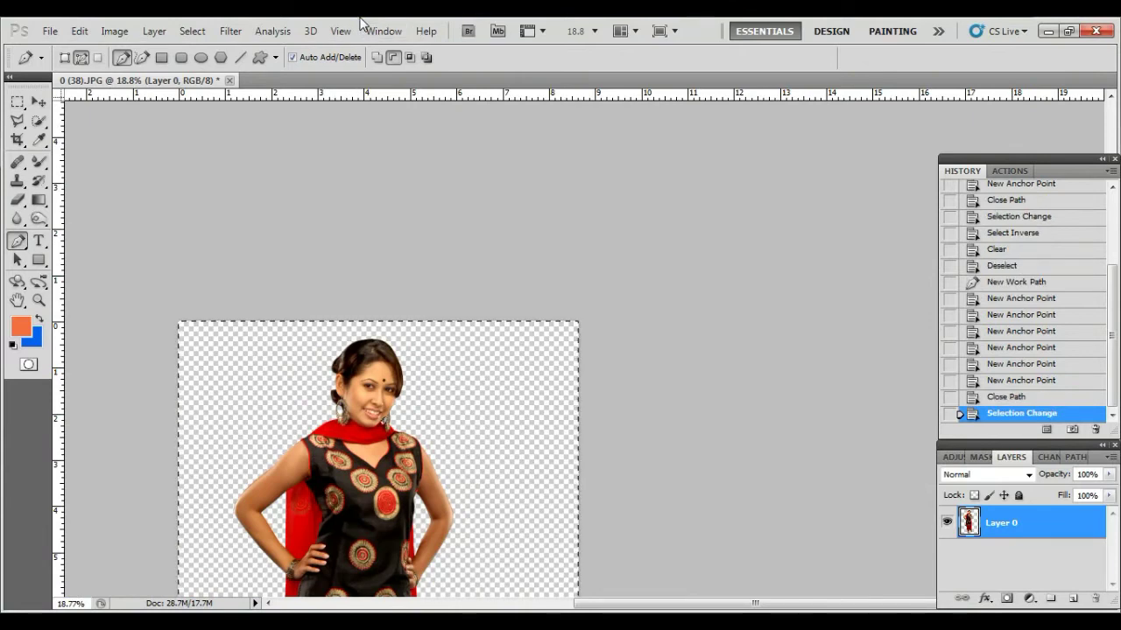
key(ctrl+shift+i)
key(Delete)
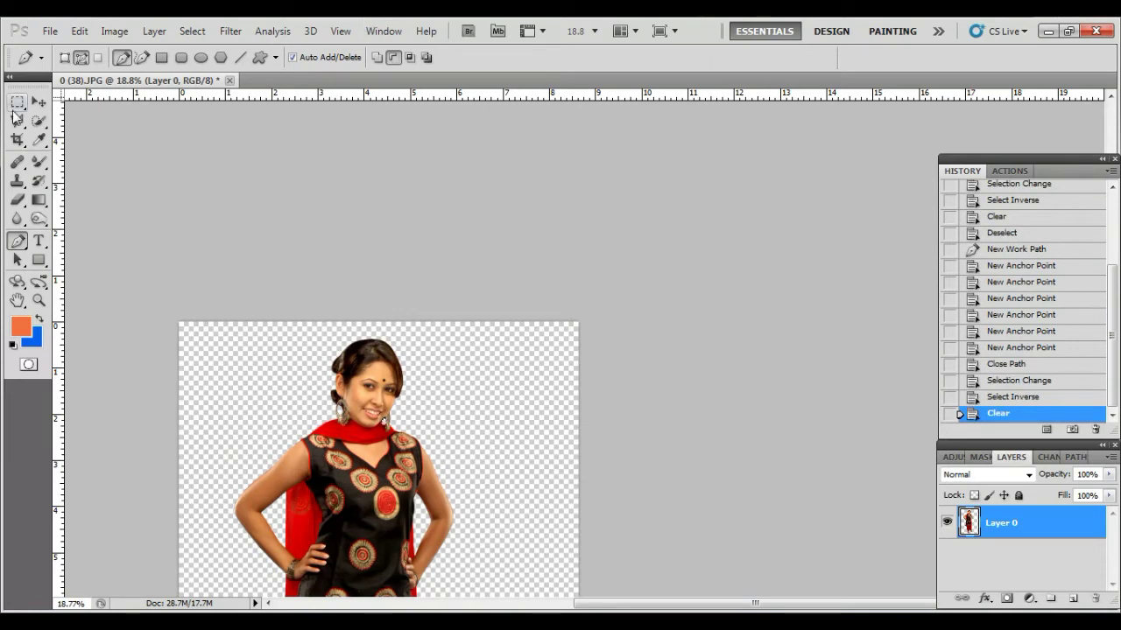
click(17, 140)
key(ctrl+d)
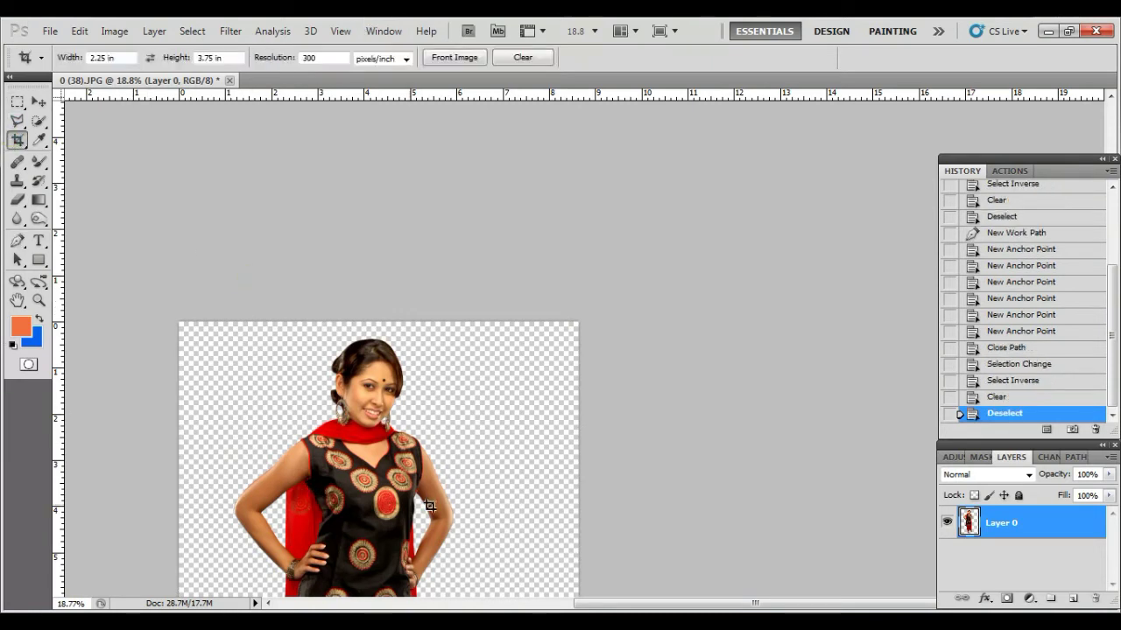
scroll(469, 467, up, 3)
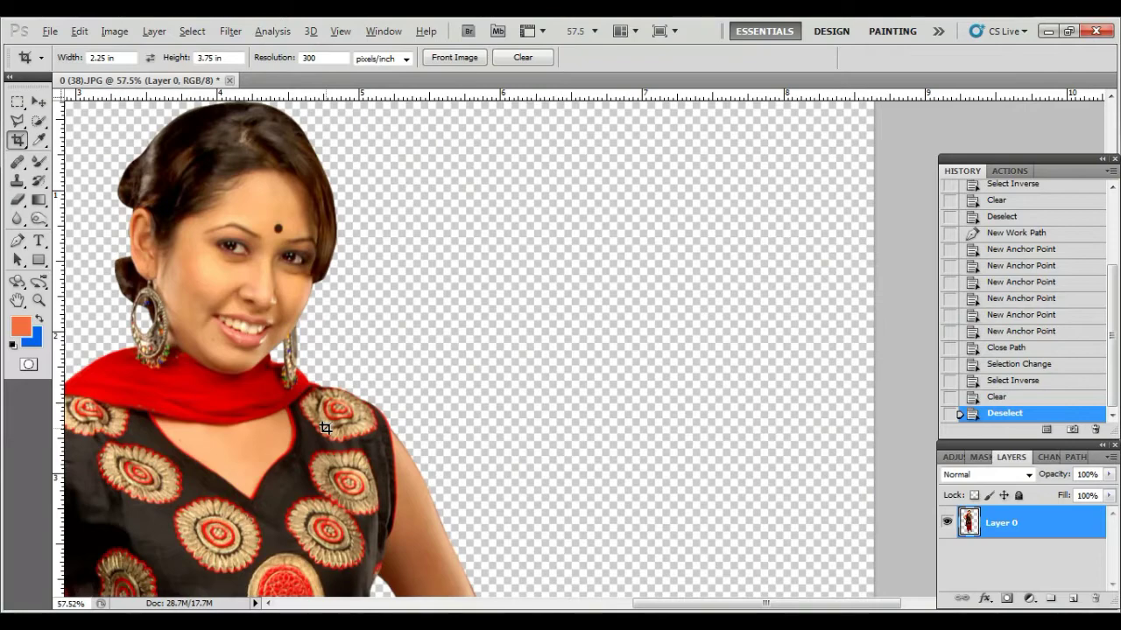
scroll(325, 429, down, 3)
scroll(391, 458, down, 2)
scroll(645, 441, up, 2)
scroll(582, 422, up, 2)
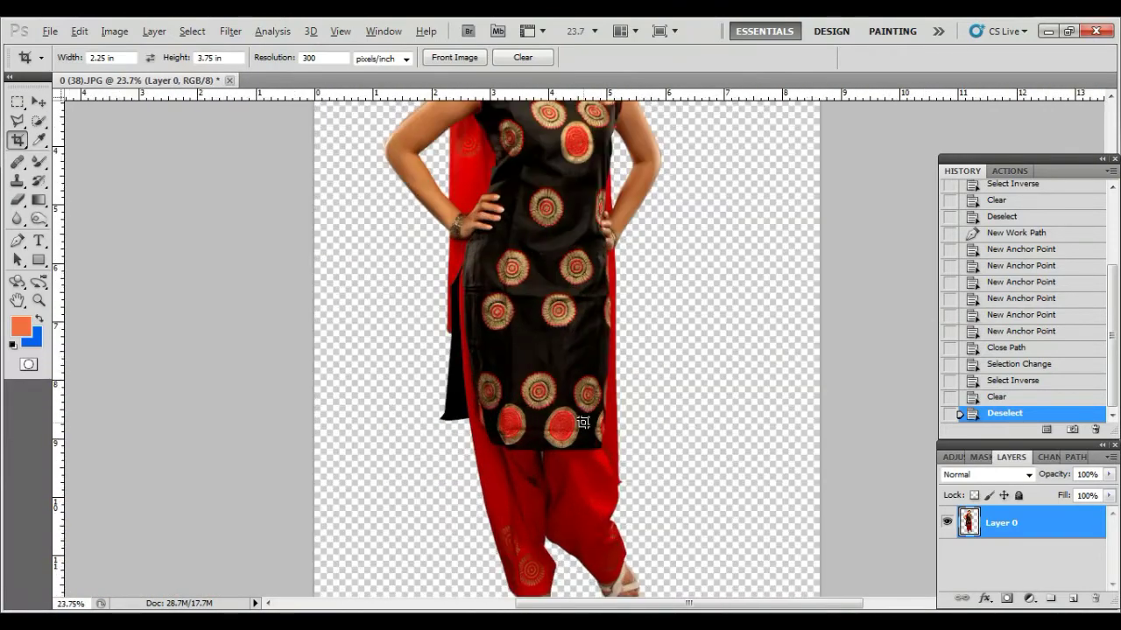
scroll(583, 422, up, 2)
drag(604, 268, 587, 400)
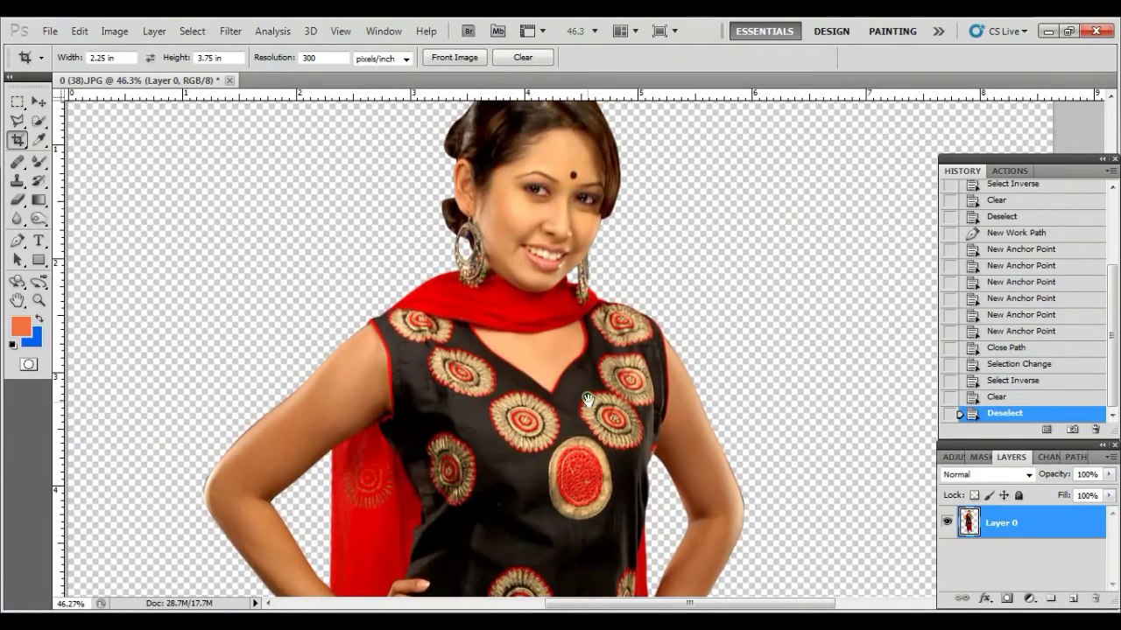
scroll(586, 399, down, 2)
scroll(586, 399, down, 1)
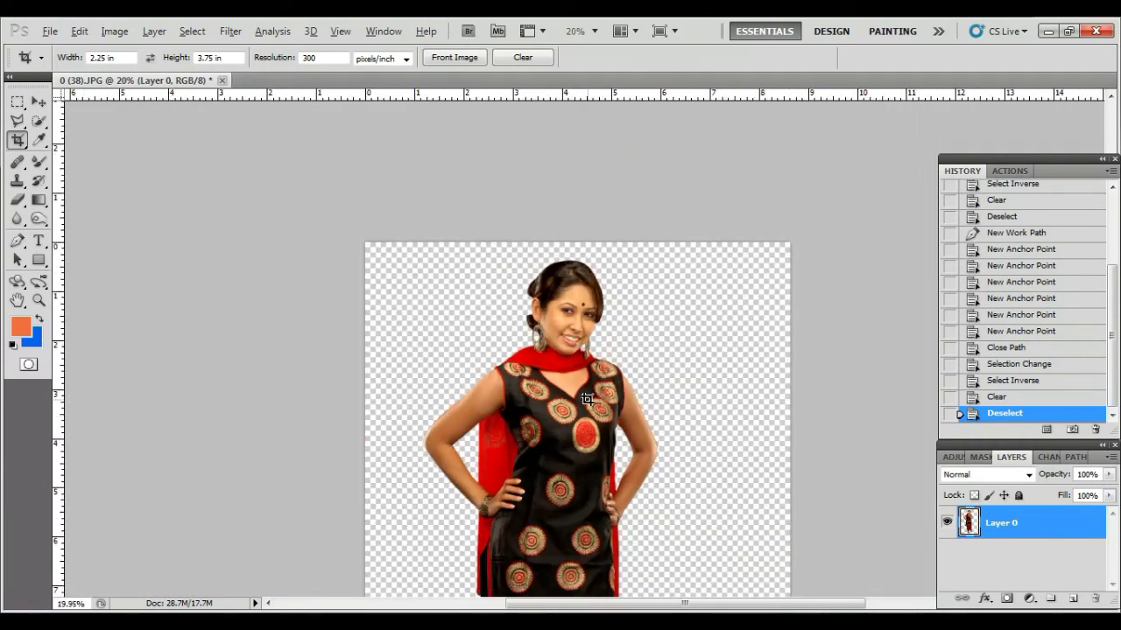
drag(682, 428, 640, 281)
scroll(628, 360, down, 1)
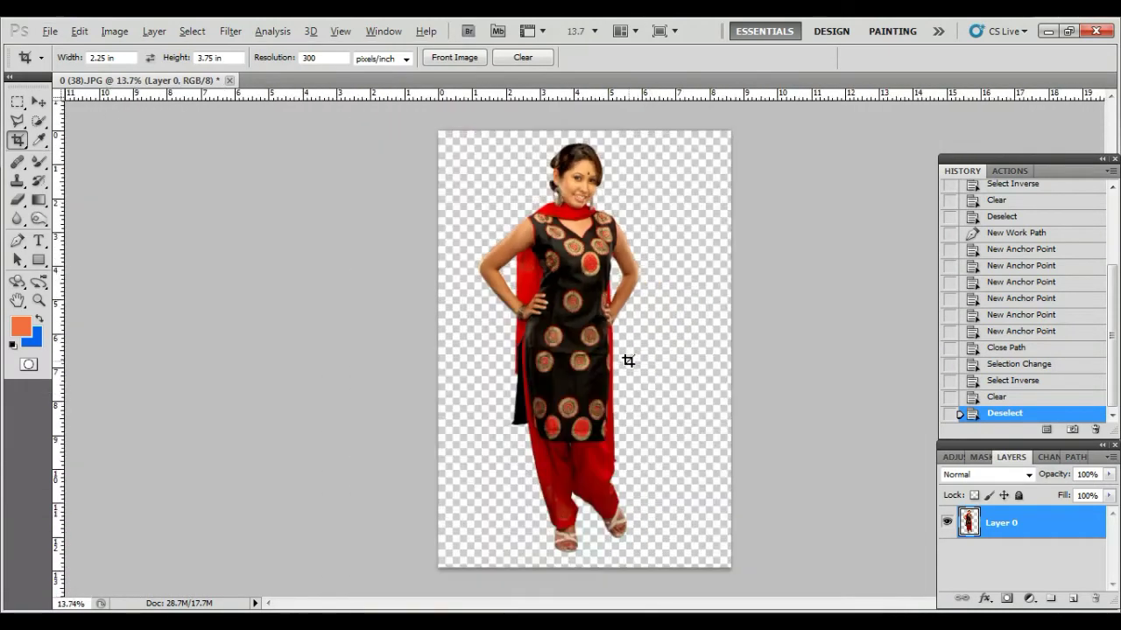
scroll(628, 361, down, 1)
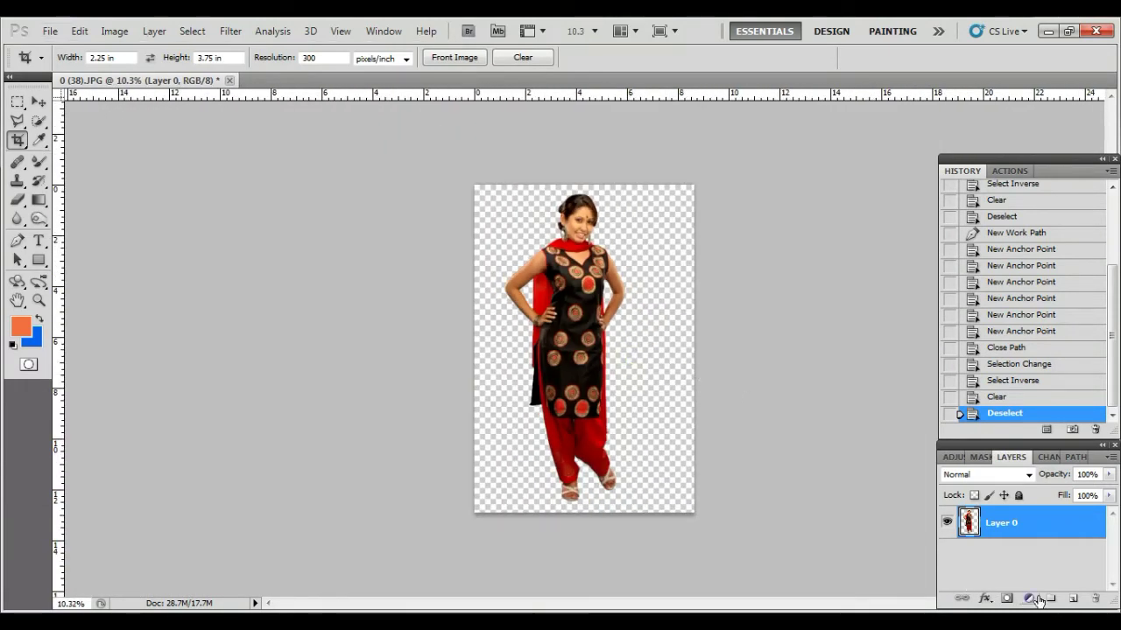
click(1072, 600)
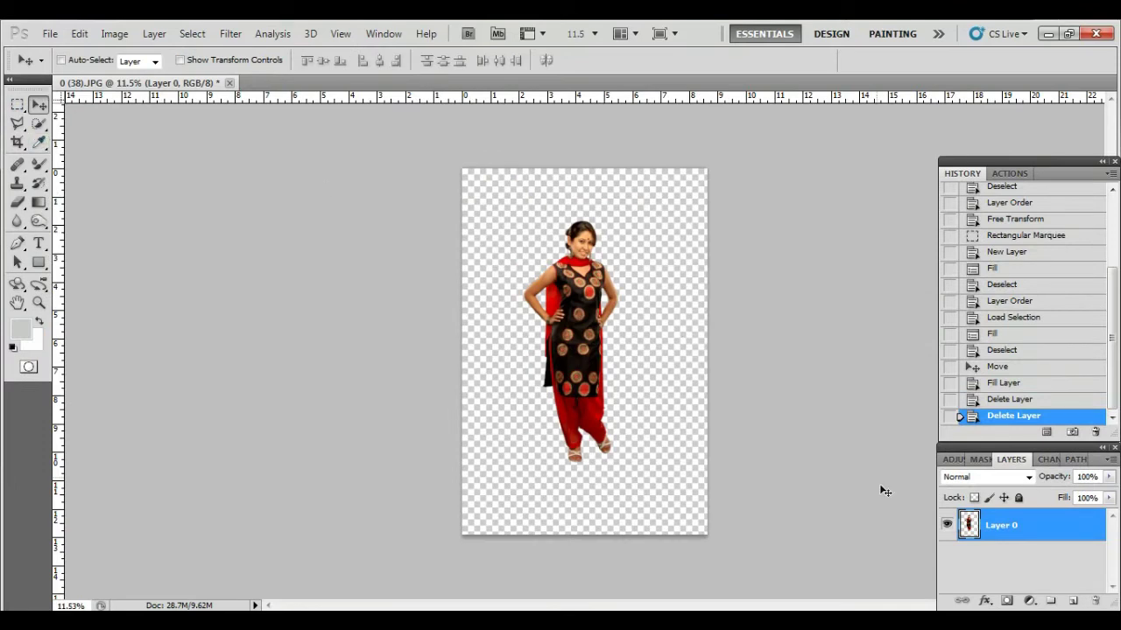
Step: Add a new Layer 1 filled with white across the canvas and move Layer 0 above it
click(1072, 601)
click(17, 105)
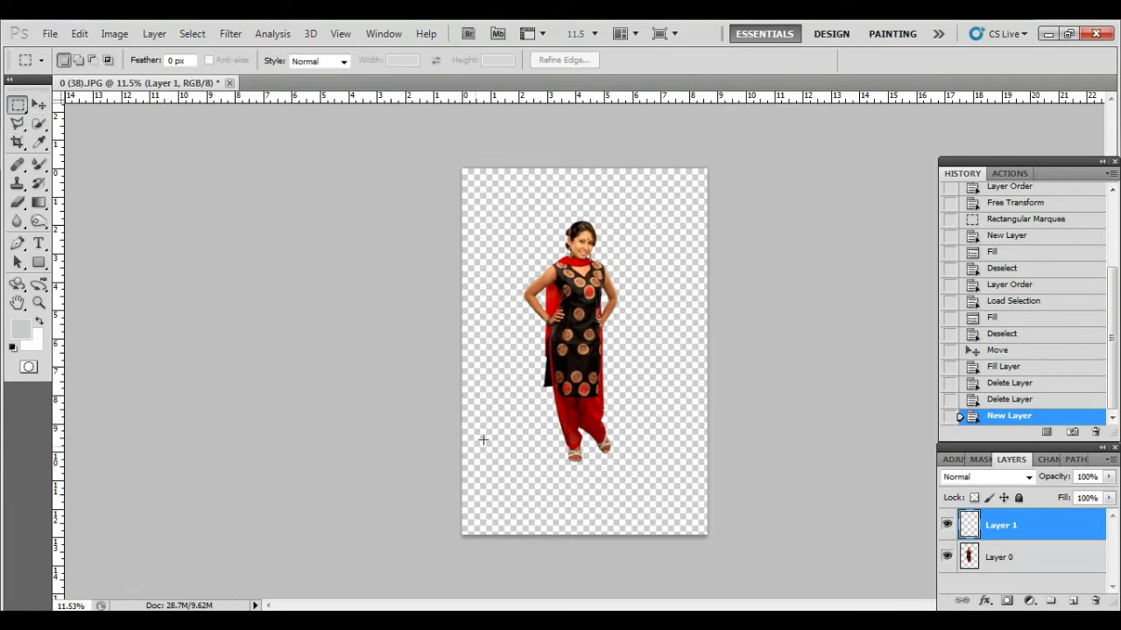
drag(439, 158, 714, 543)
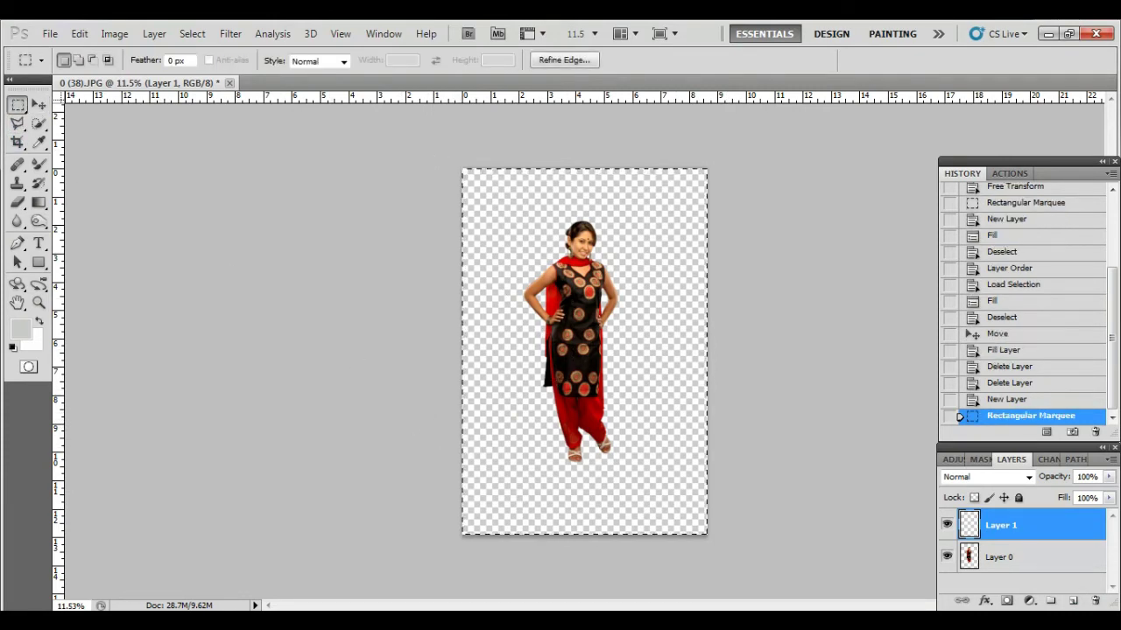
key(ctrl+BackSpace)
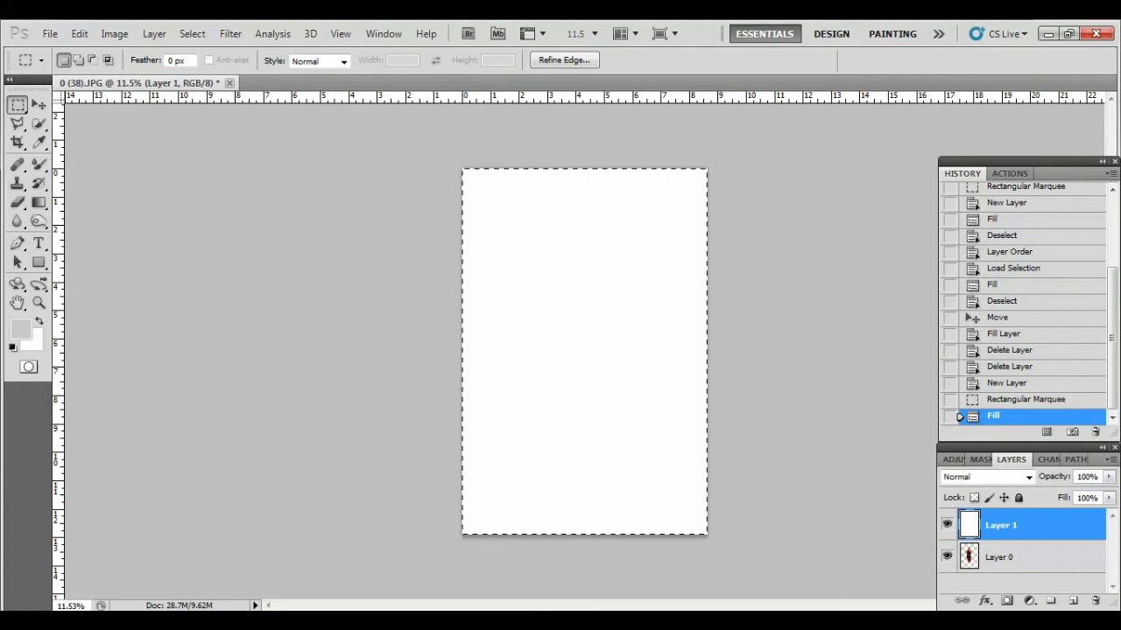
key(ctrl+d)
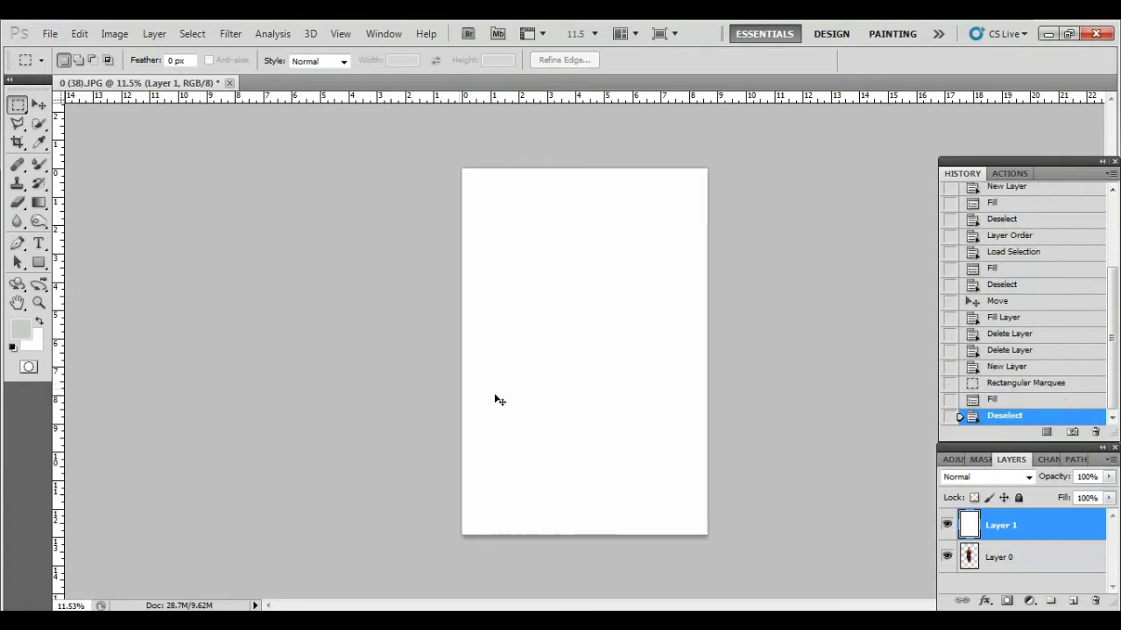
click(1015, 557)
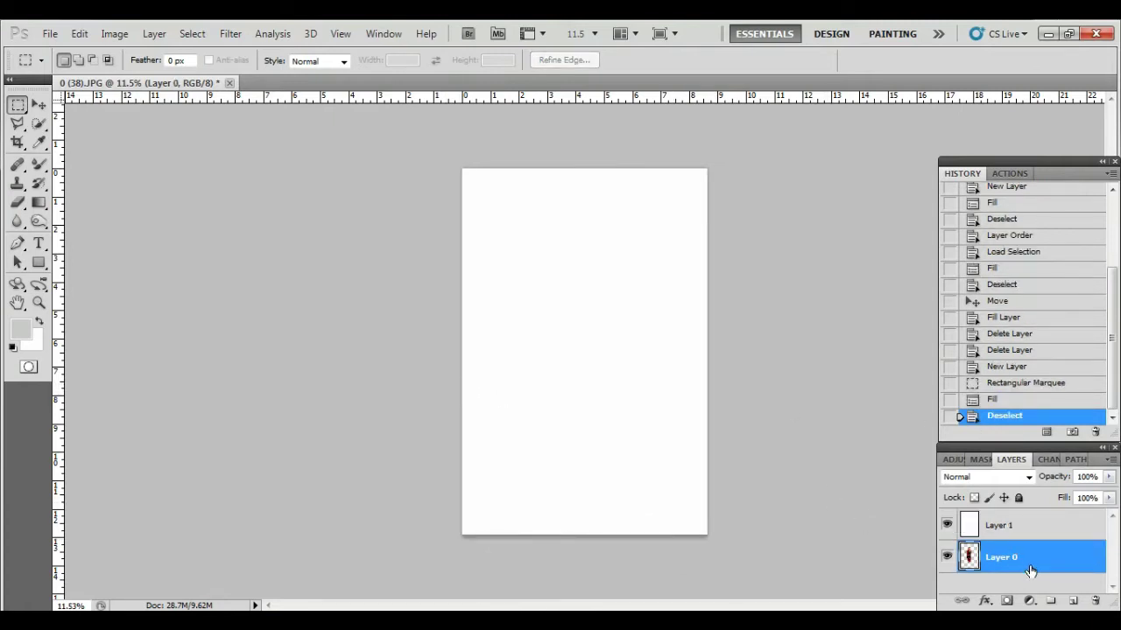
drag(1031, 570, 1015, 521)
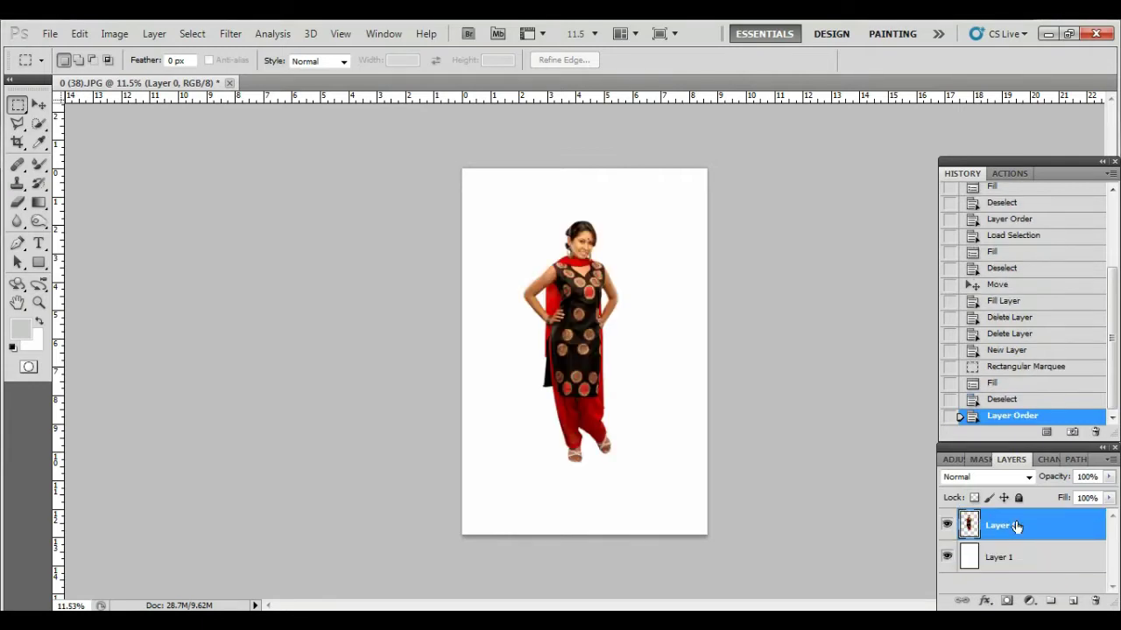
click(39, 104)
Step: Nudge the woman slightly left and down on the canvas
drag(594, 343, 590, 358)
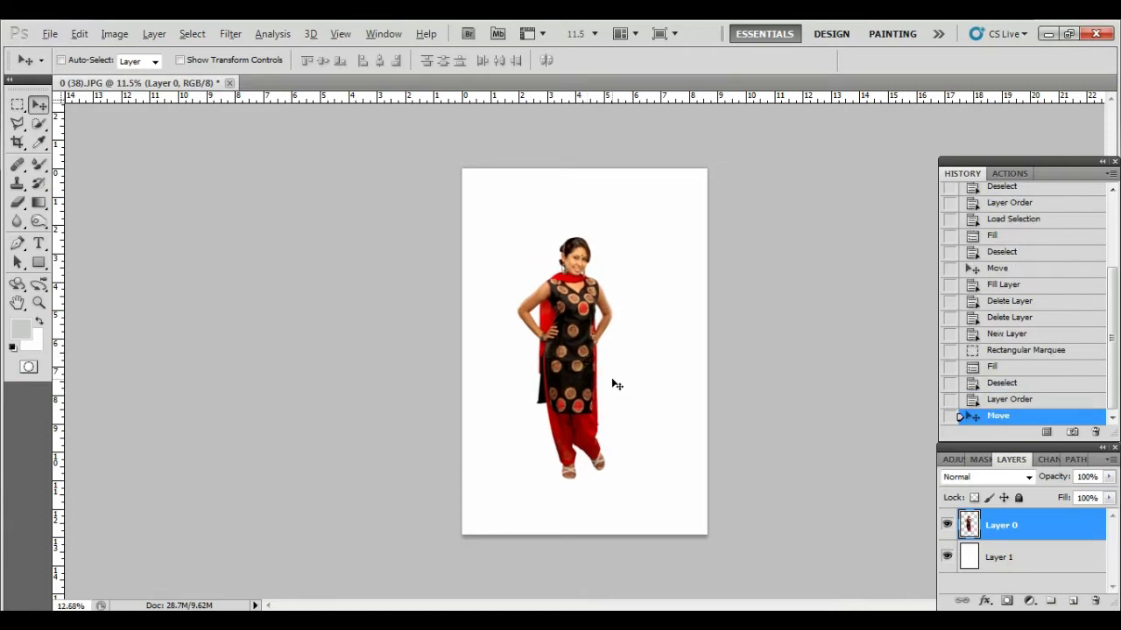
scroll(617, 385, up, 3)
scroll(616, 384, up, 1)
scroll(613, 383, down, 1)
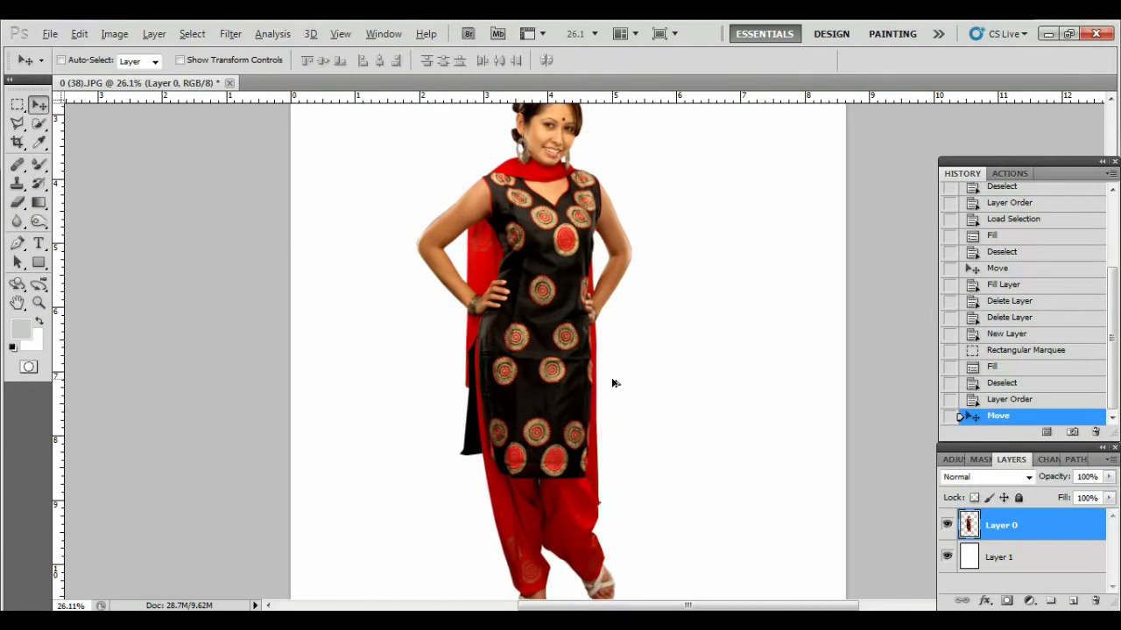
scroll(613, 382, down, 2)
scroll(613, 383, down, 1)
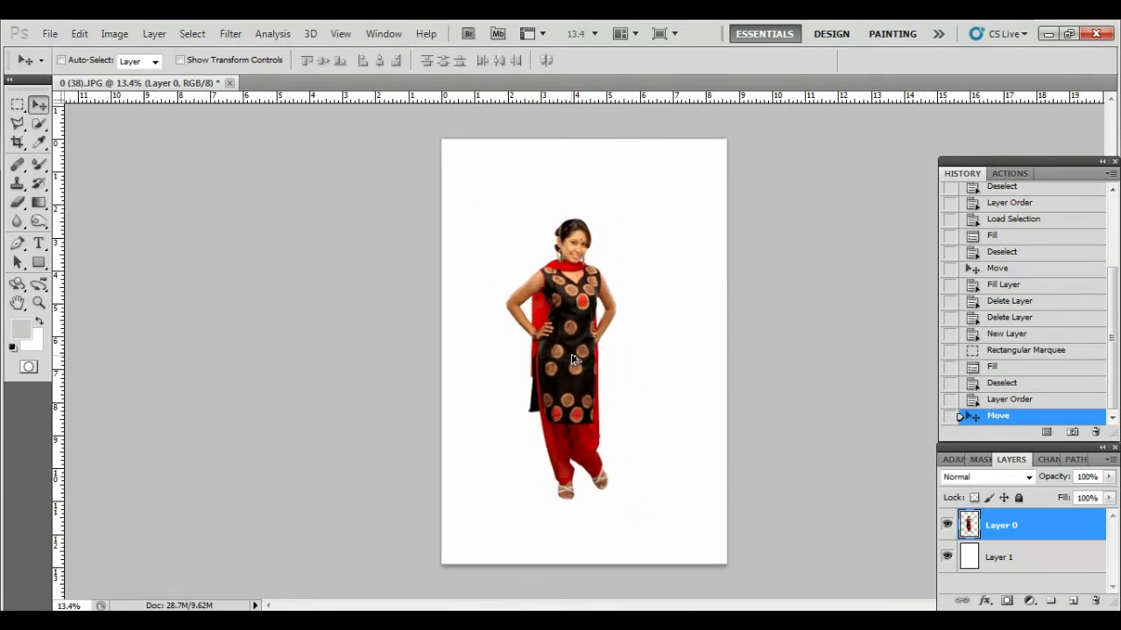
Step: Alt-drag a copy of the woman to her right, keep the original on top, and select Layer 0 copy
drag(573, 359, 641, 359)
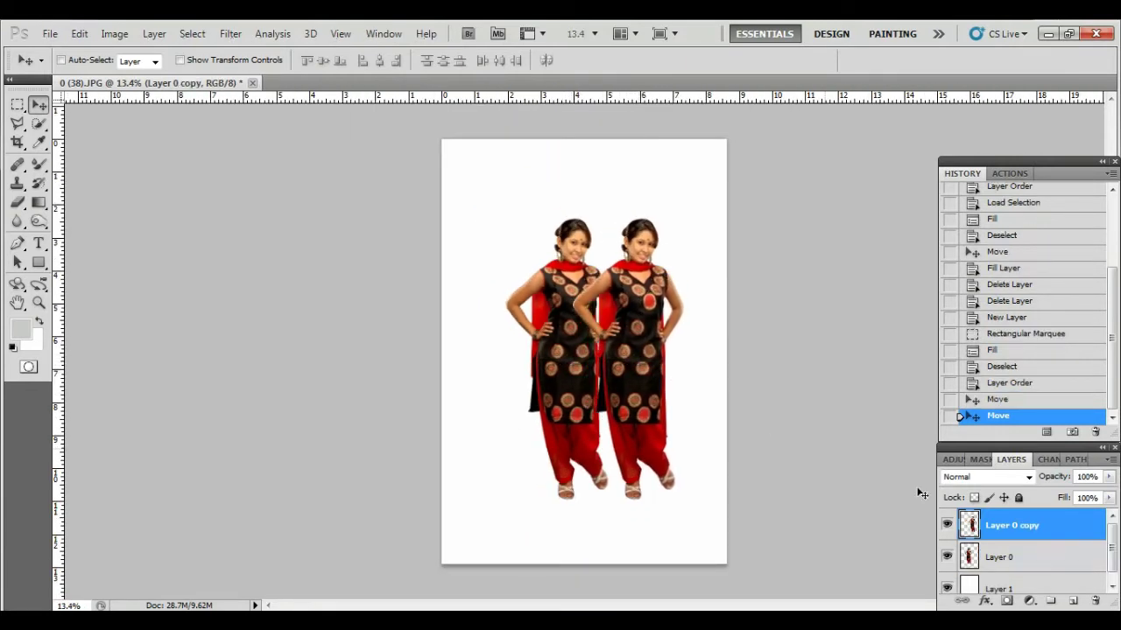
drag(1007, 553, 1003, 523)
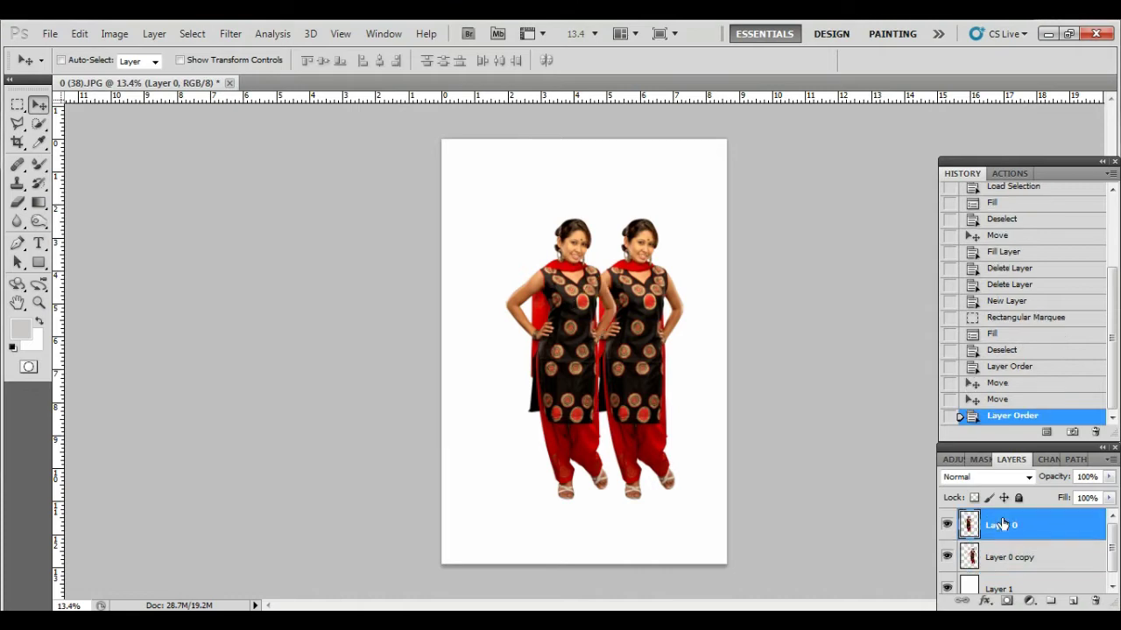
right_click(651, 349)
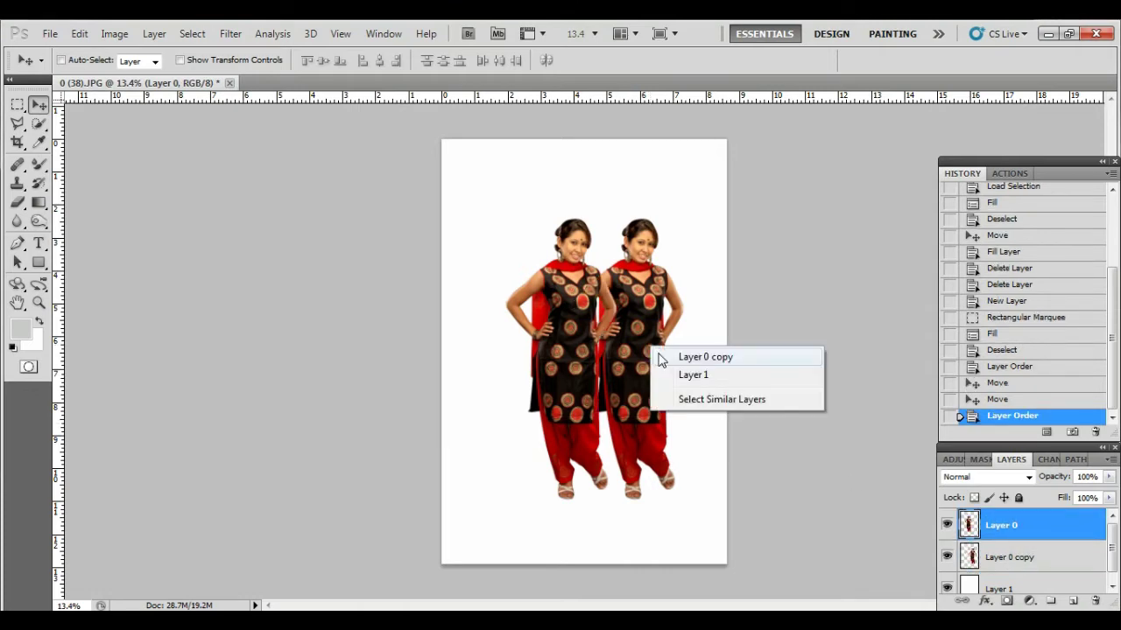
click(662, 358)
key(ctrl+t)
Step: Rotate the copy about 16° clockwise, scale it to about 62%, and move it down-left
drag(743, 420, 714, 447)
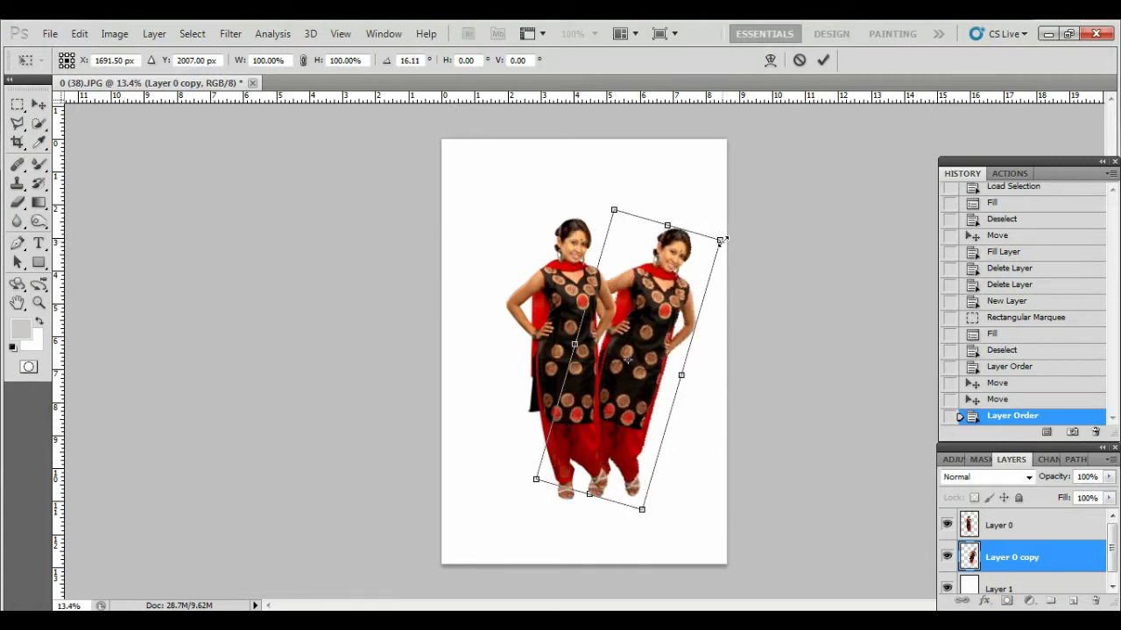
drag(720, 240, 687, 284)
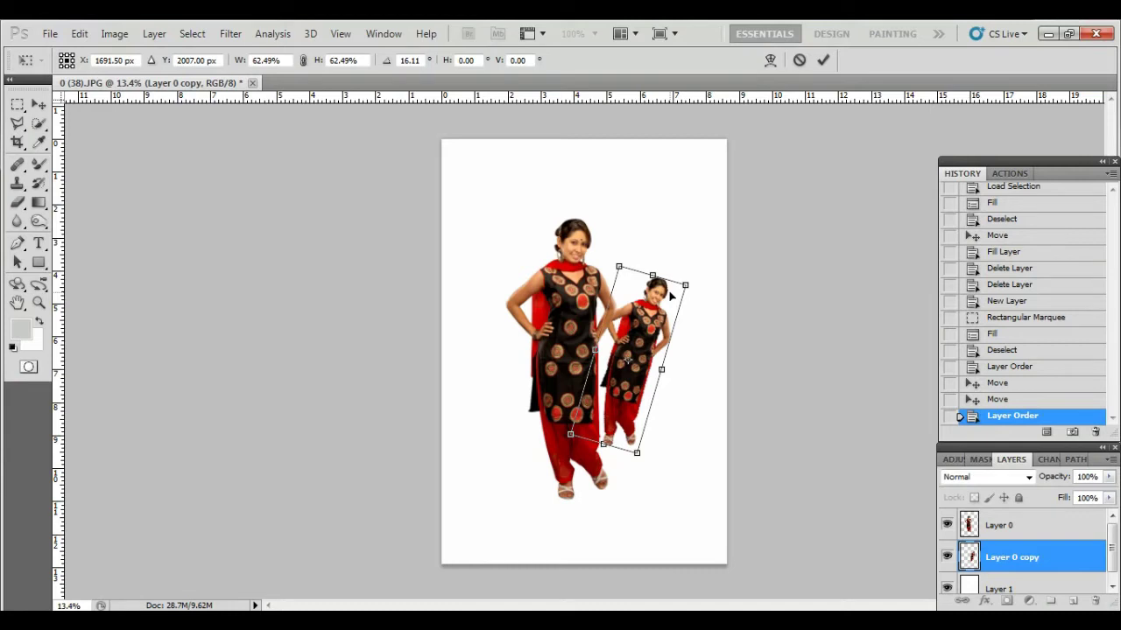
drag(673, 298, 647, 331)
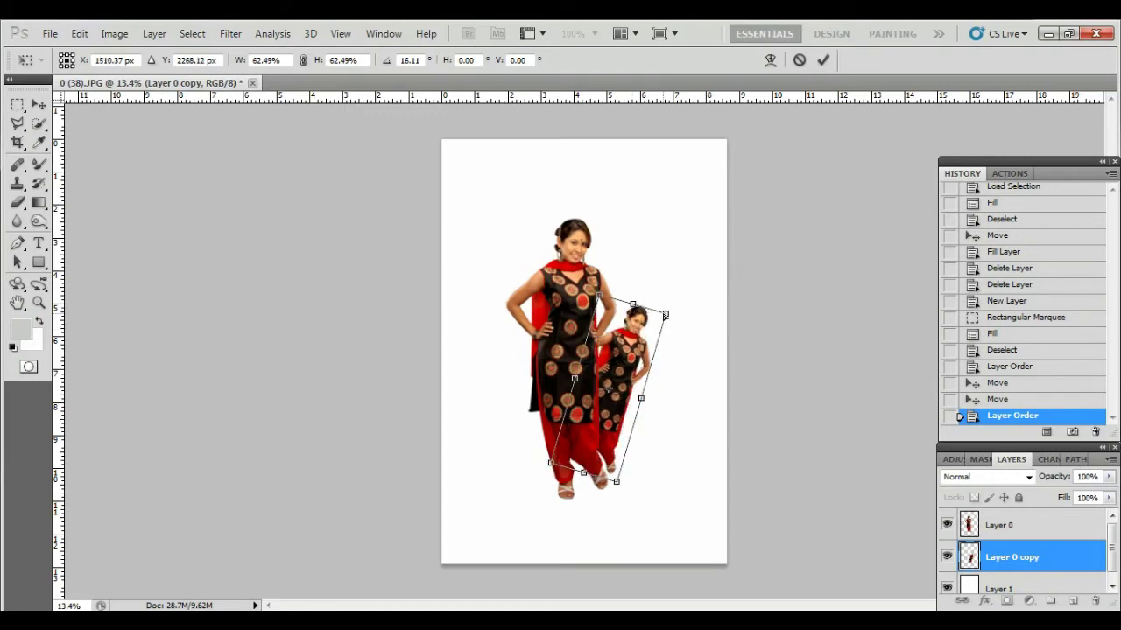
drag(668, 319, 671, 321)
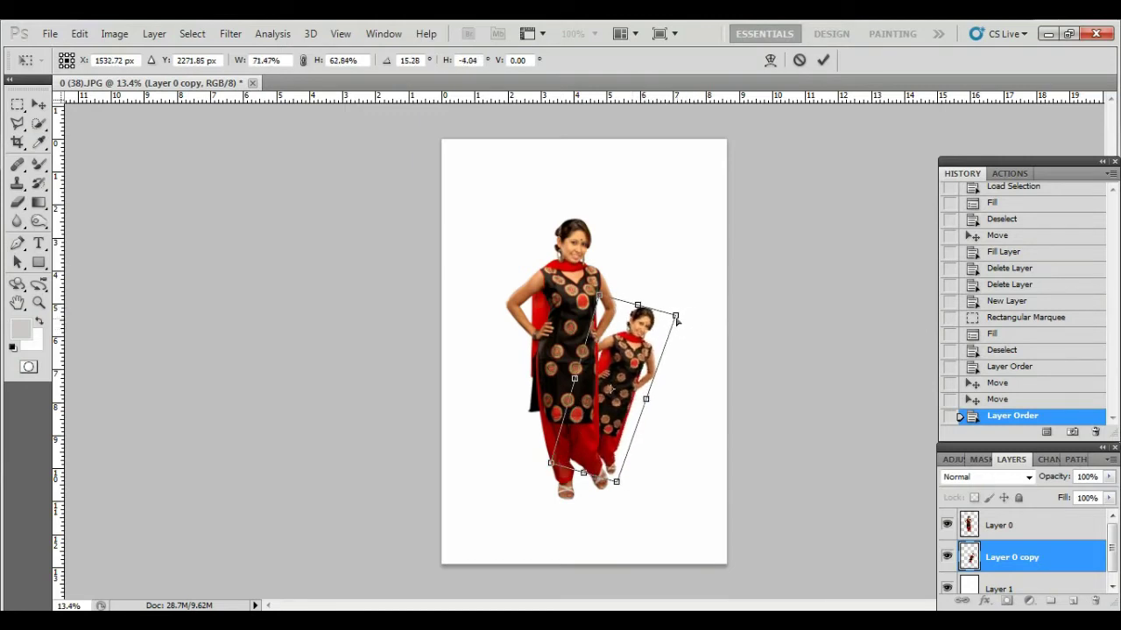
key(ctrl+z)
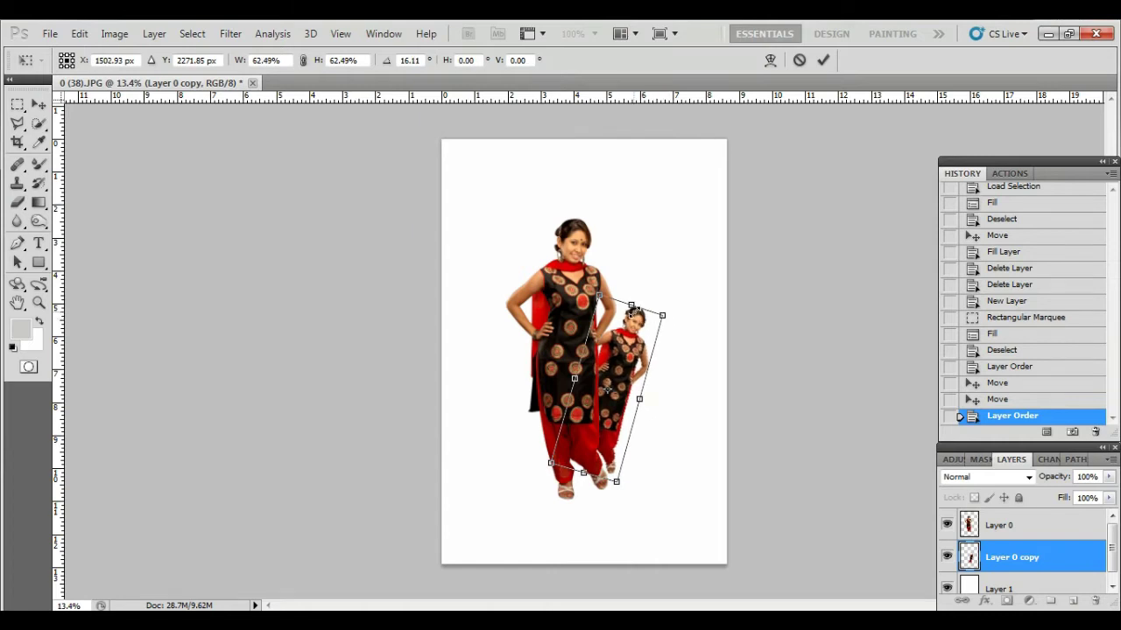
Step: Stretch, slant and shorten the copy so it falls from the feet, then commit the transform
drag(630, 305, 652, 304)
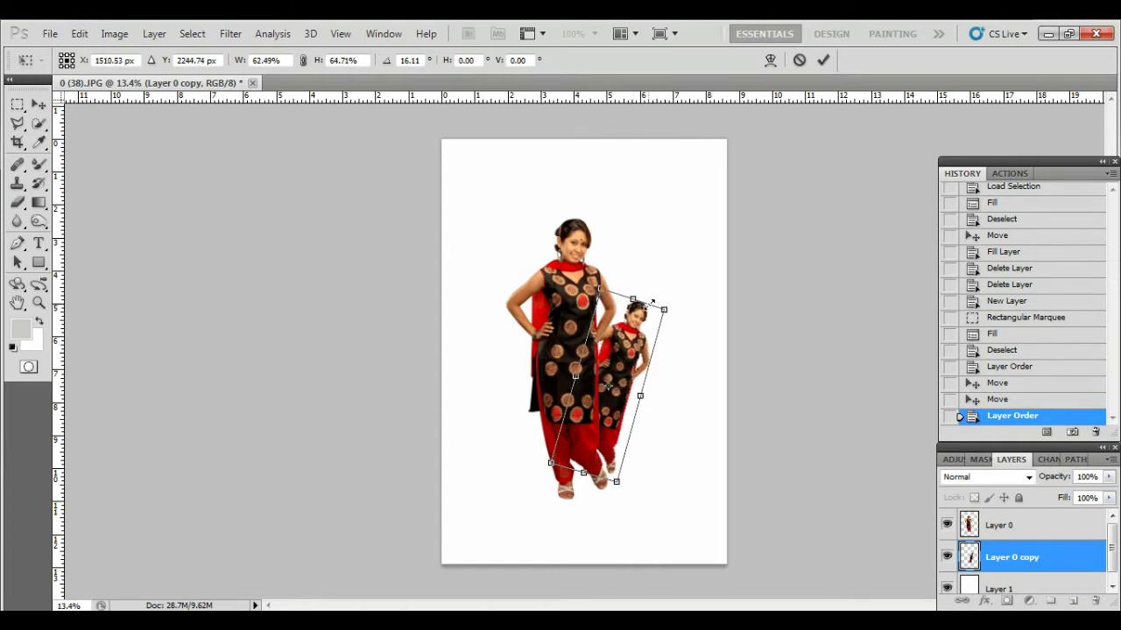
mouse_move(632, 302)
mouse_down()
mouse_move(673, 310)
mouse_move(664, 290)
mouse_up()
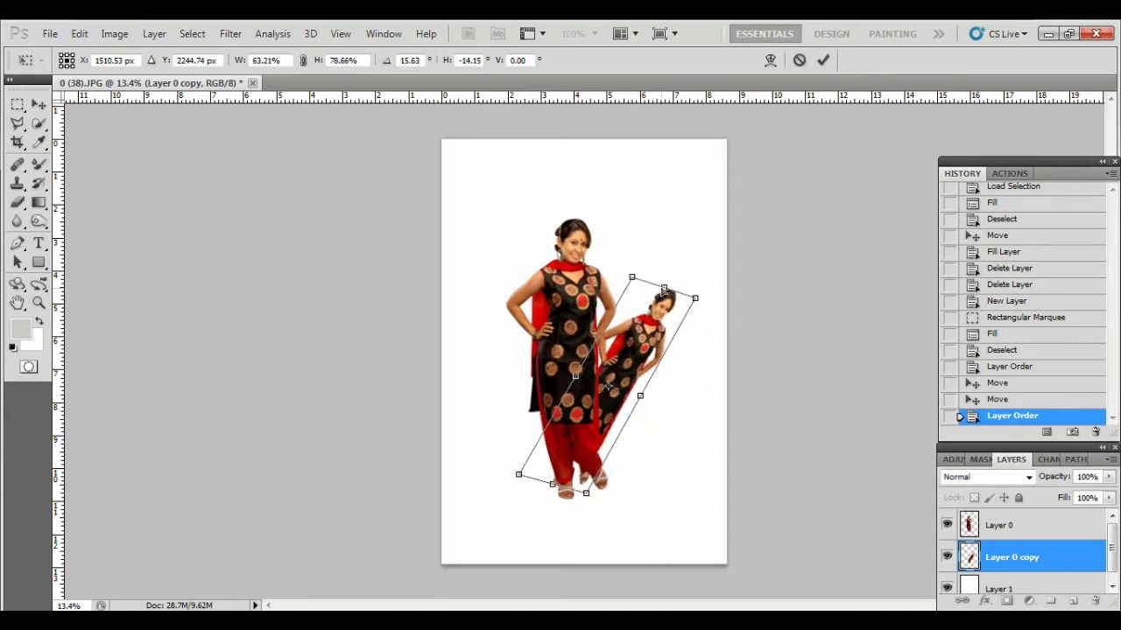
drag(639, 340, 654, 333)
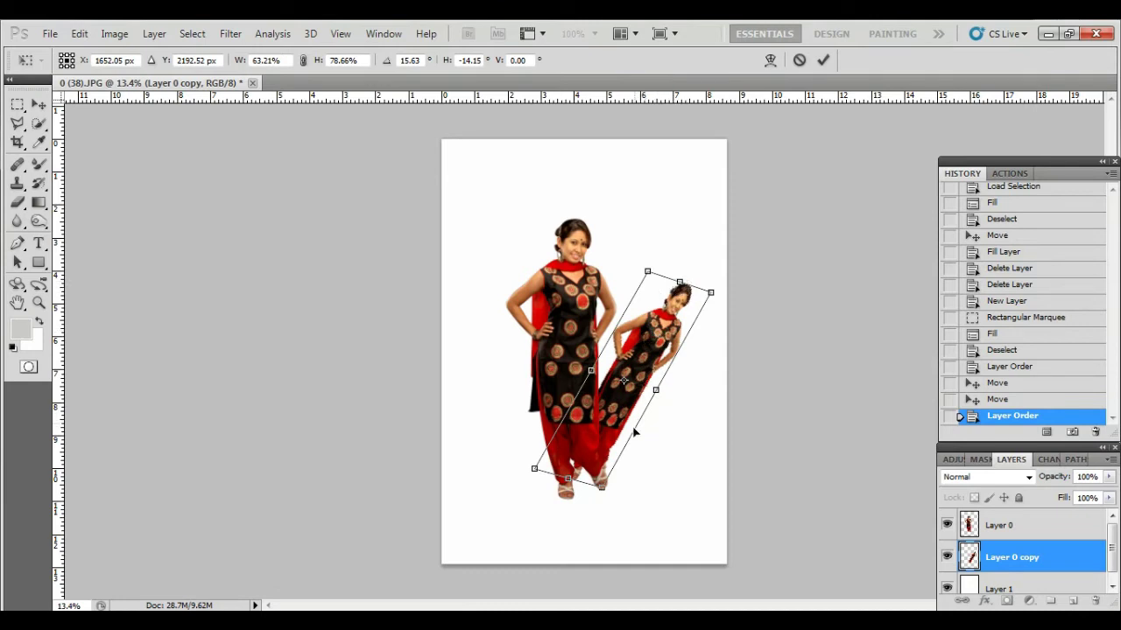
drag(648, 276, 650, 303)
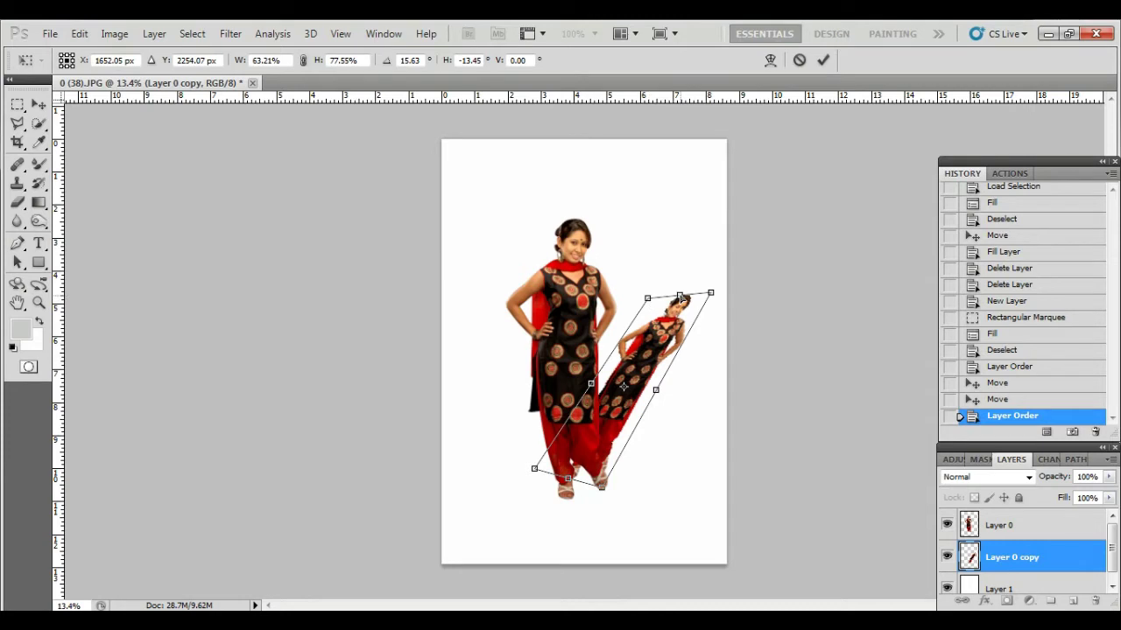
drag(680, 299, 663, 323)
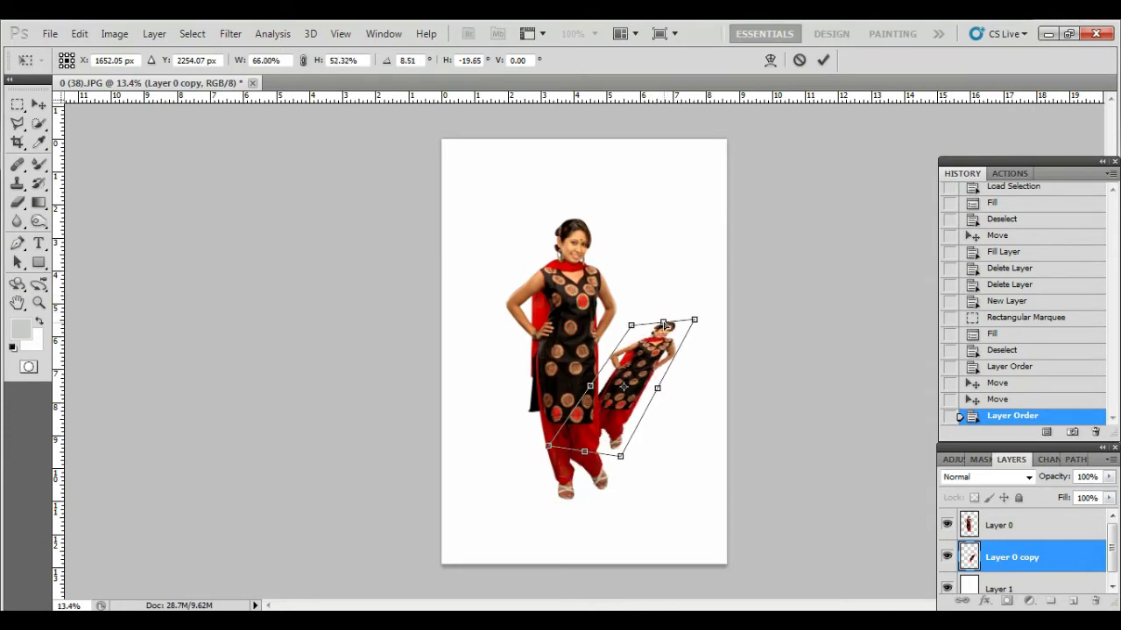
drag(644, 367, 646, 370)
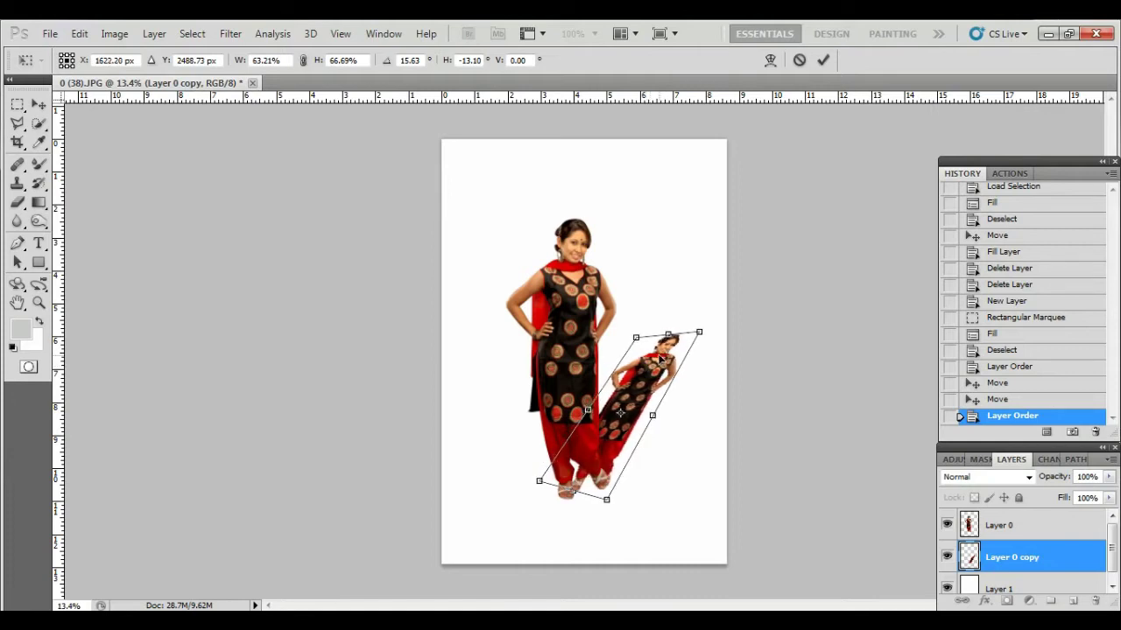
key(Return)
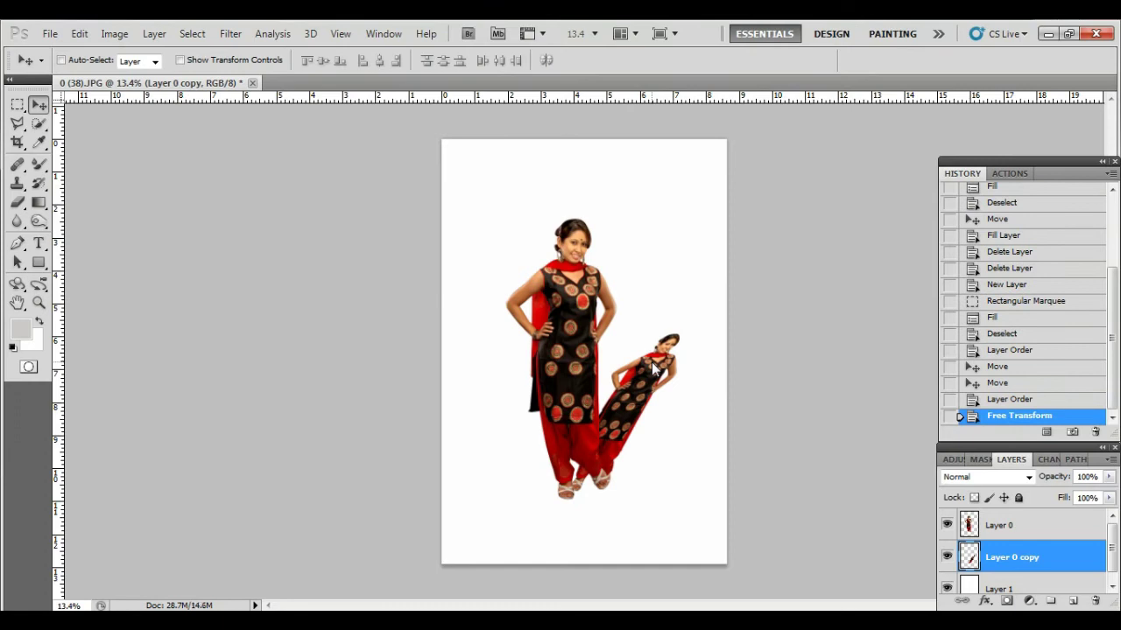
Step: Set Hue/Saturation Lightness to -100 on the slanted copy to make it solid black
click(114, 35)
mouse_move(140, 74)
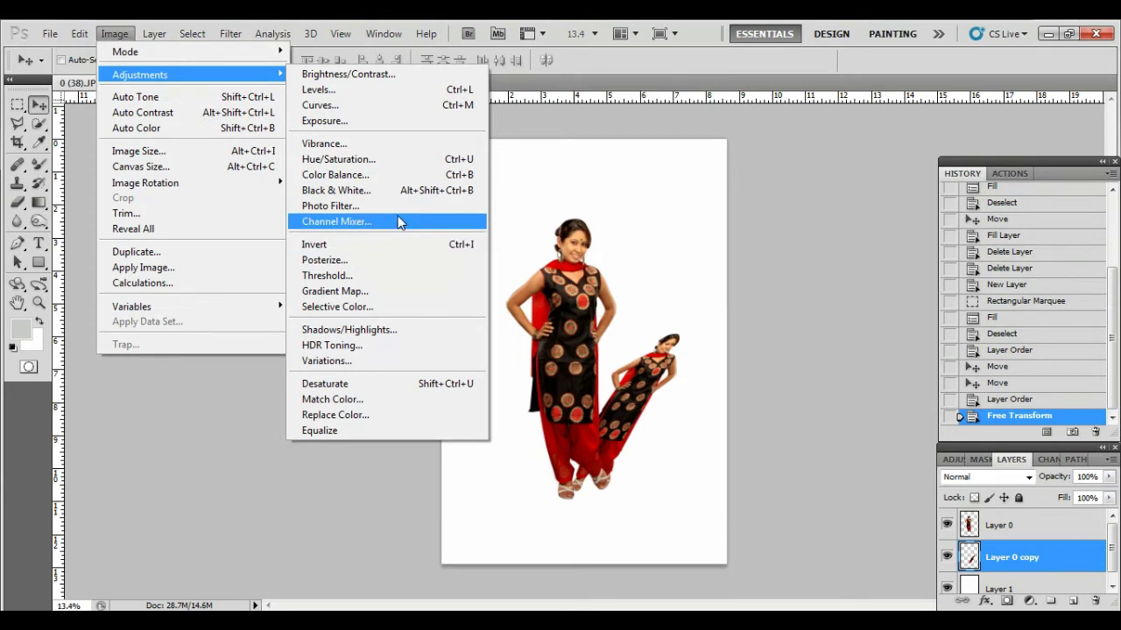
click(425, 167)
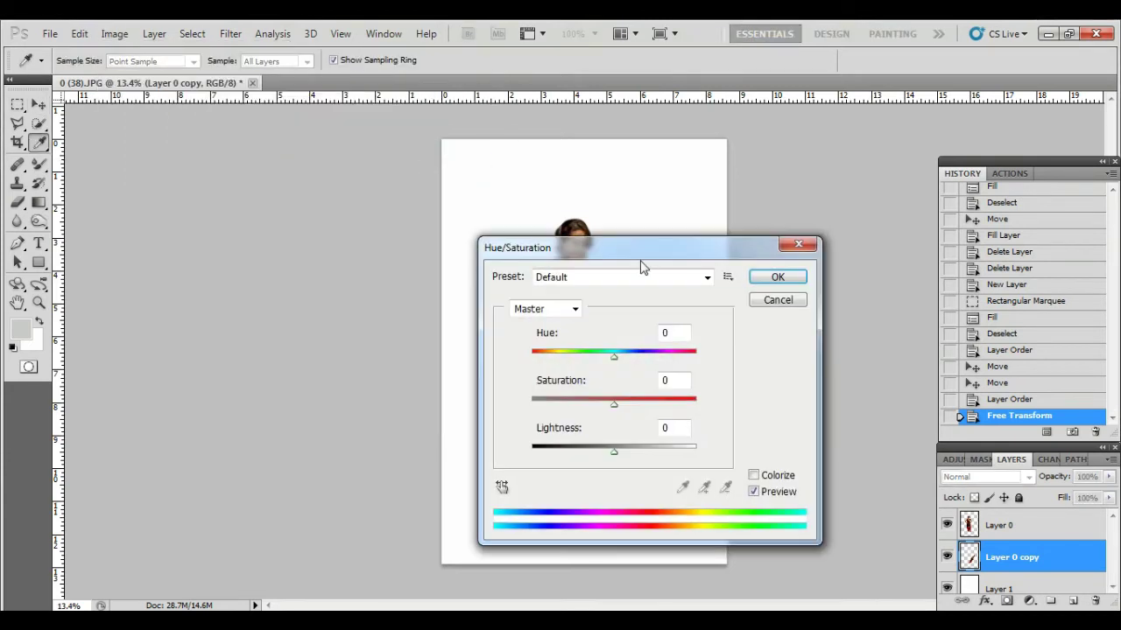
mouse_move(636, 253)
mouse_down()
mouse_move(903, 161)
mouse_move(908, 127)
mouse_up()
drag(883, 243, 827, 244)
drag(886, 336, 805, 342)
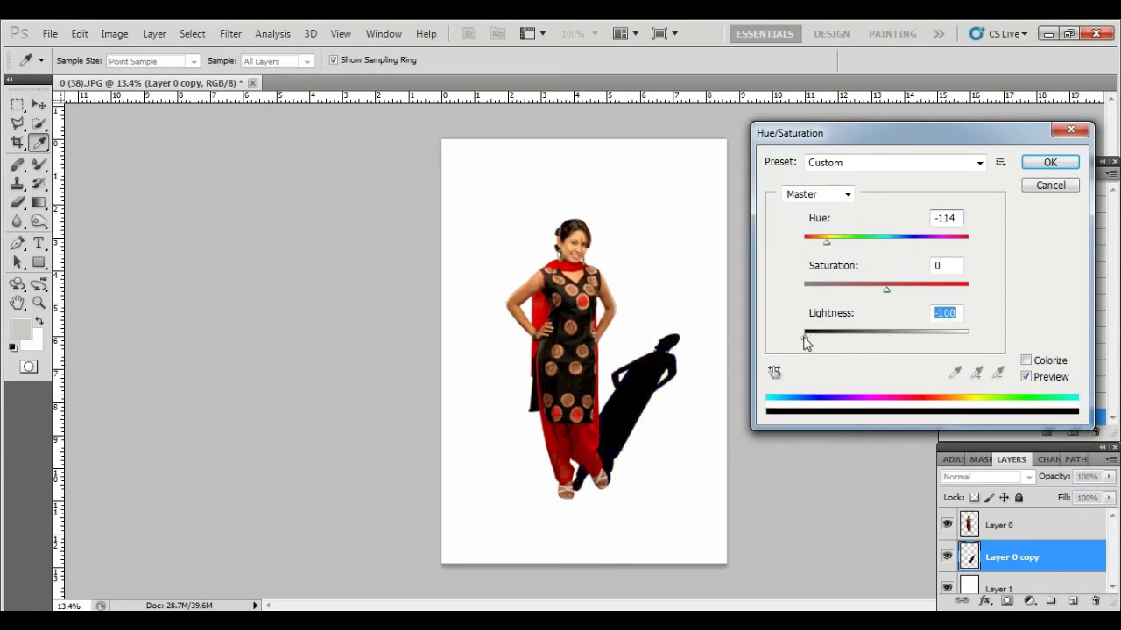
drag(838, 242, 946, 268)
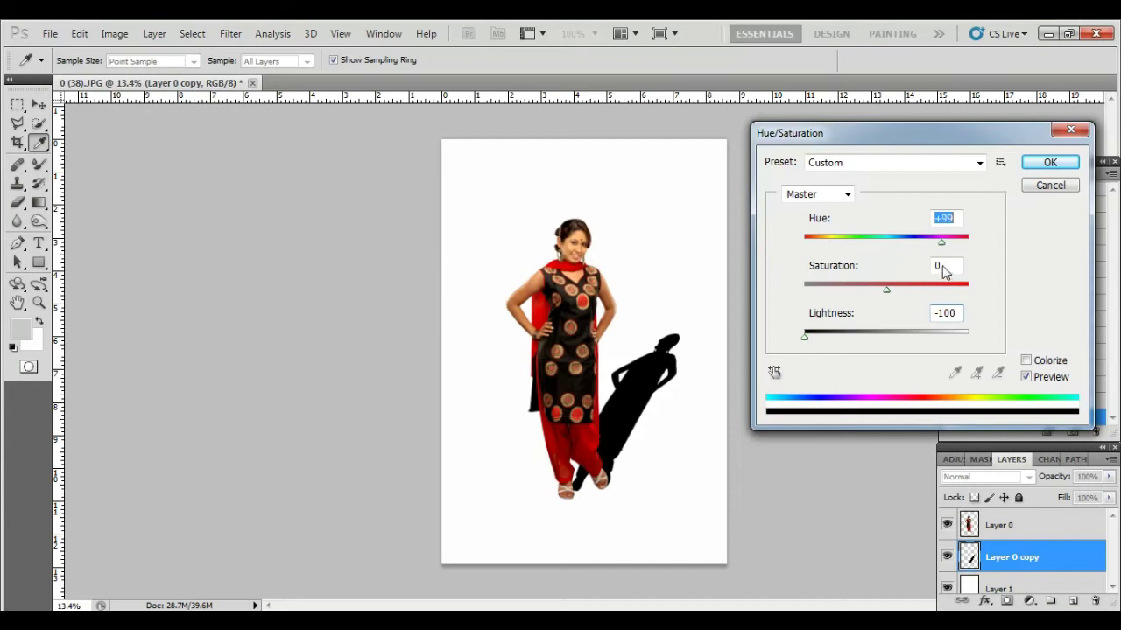
click(1051, 164)
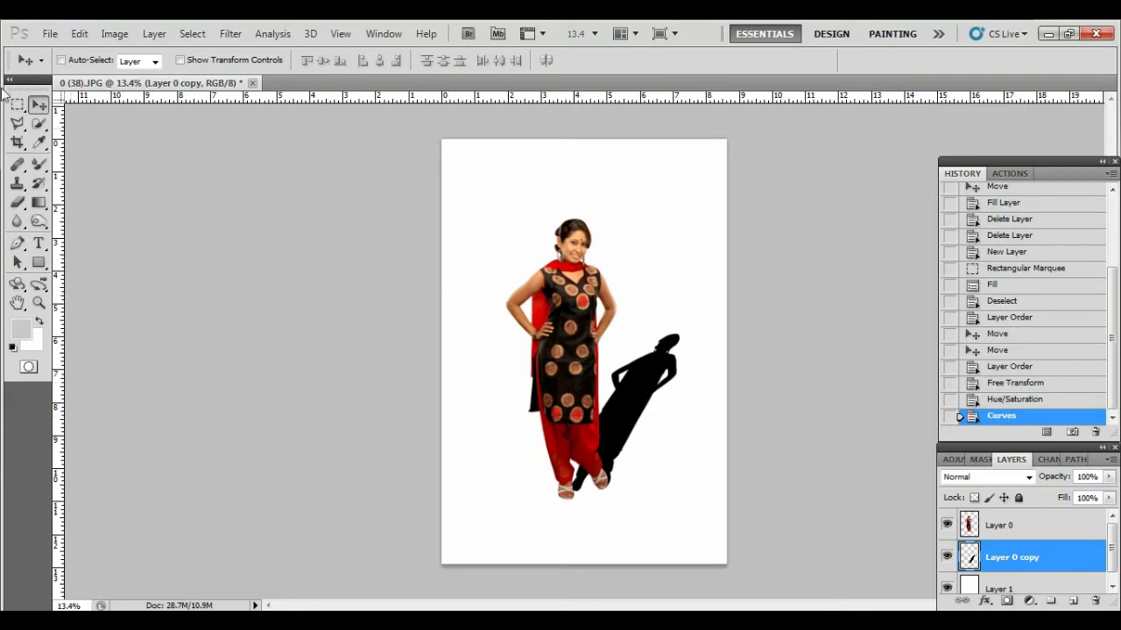
click(157, 35)
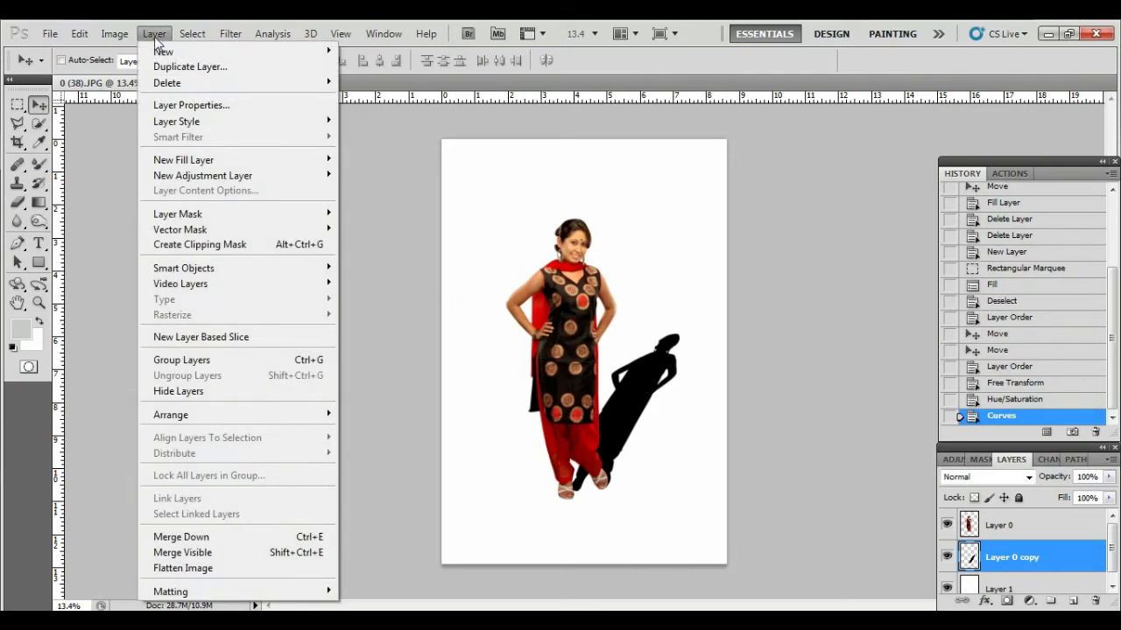
mouse_move(140, 74)
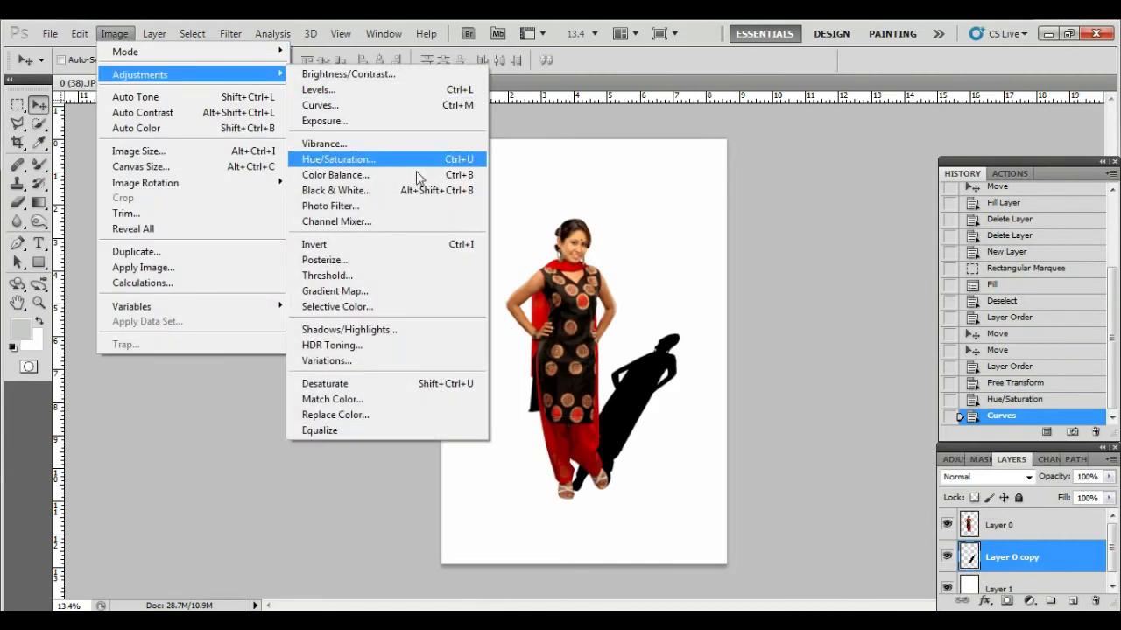
Step: Raise the shadow's Hue/Saturation Lightness to about +39, tweaking hue and saturation, for a soft grey
click(438, 166)
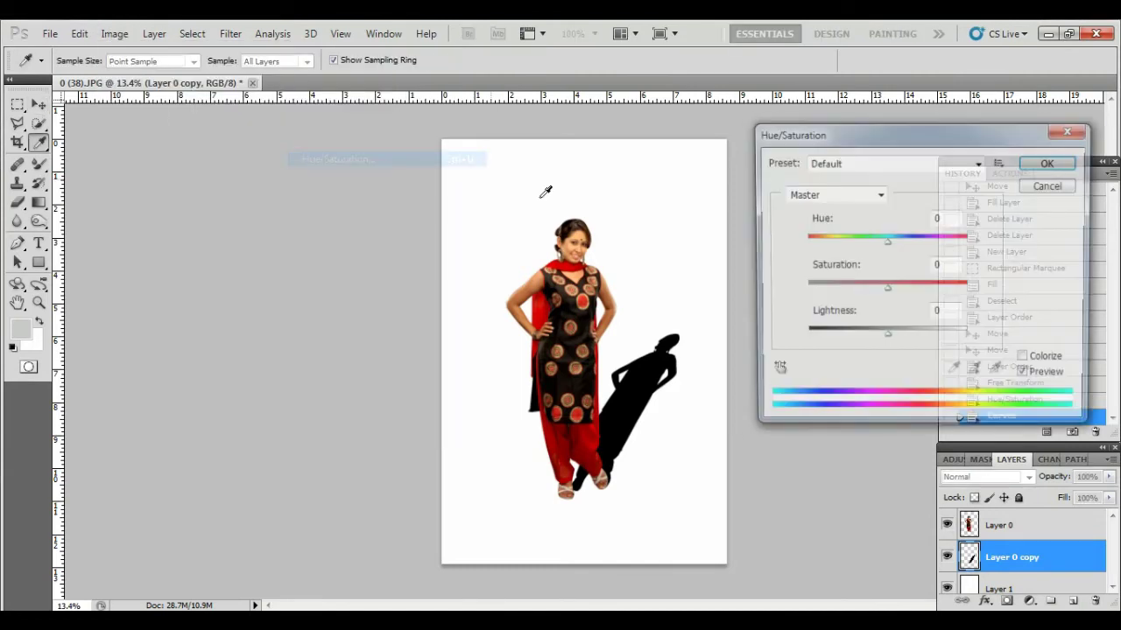
mouse_move(887, 337)
mouse_down()
mouse_move(870, 349)
mouse_move(957, 355)
mouse_move(937, 356)
mouse_up()
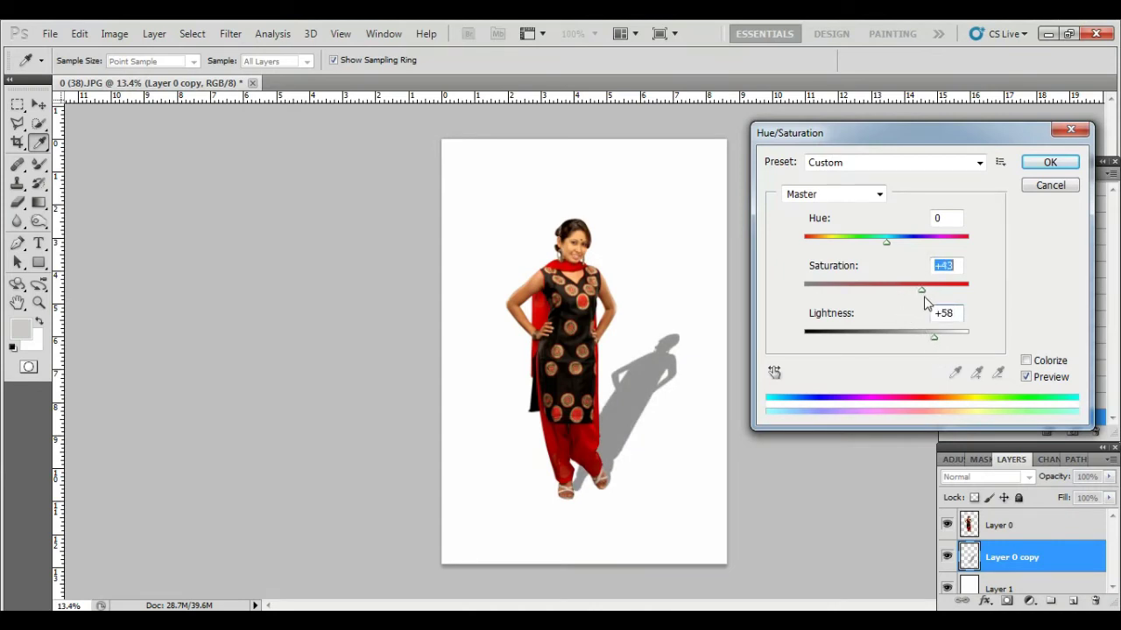
drag(886, 290, 825, 290)
drag(885, 250, 819, 243)
drag(933, 338, 919, 340)
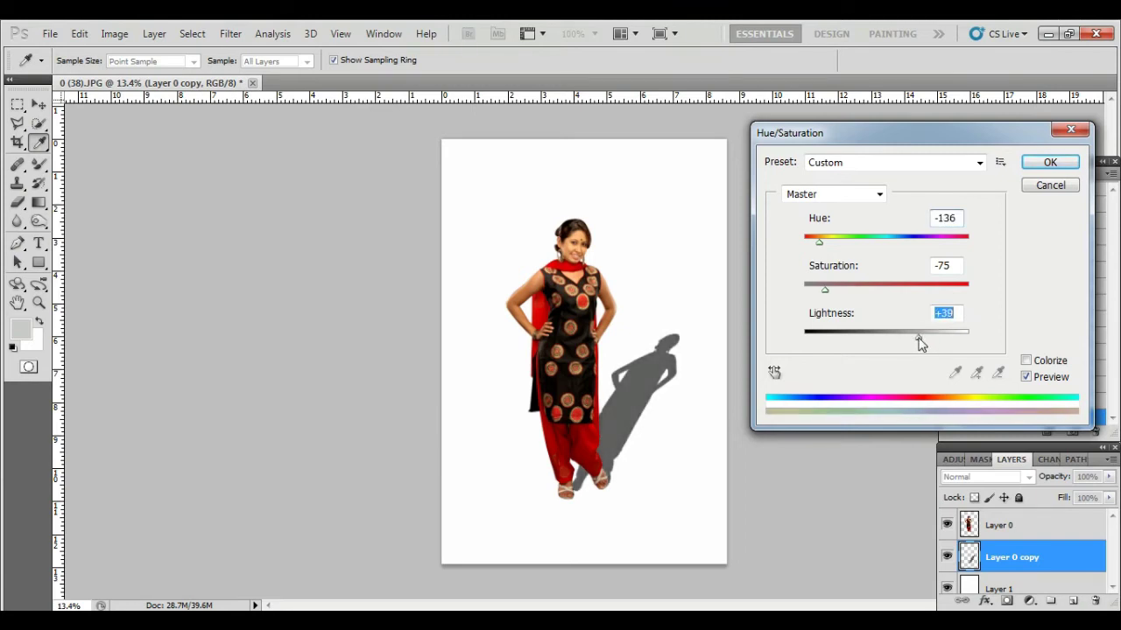
click(1037, 163)
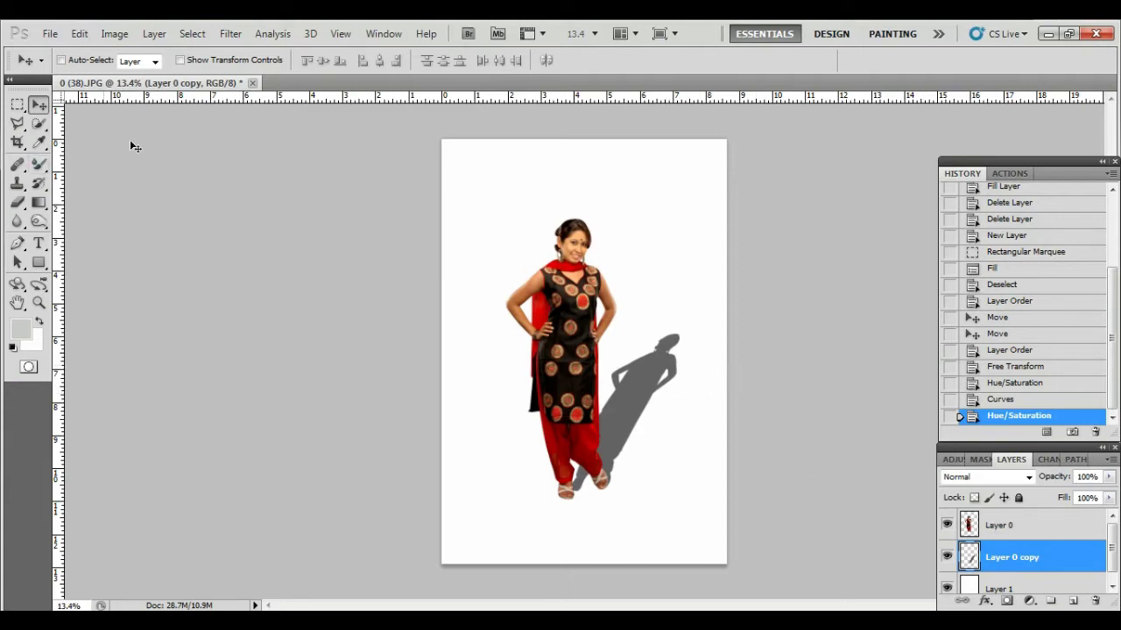
Step: Soften the gray shadow with a Box Blur at radius about 97, faded to 50% opacity and 23% fill
click(224, 40)
mouse_move(239, 182)
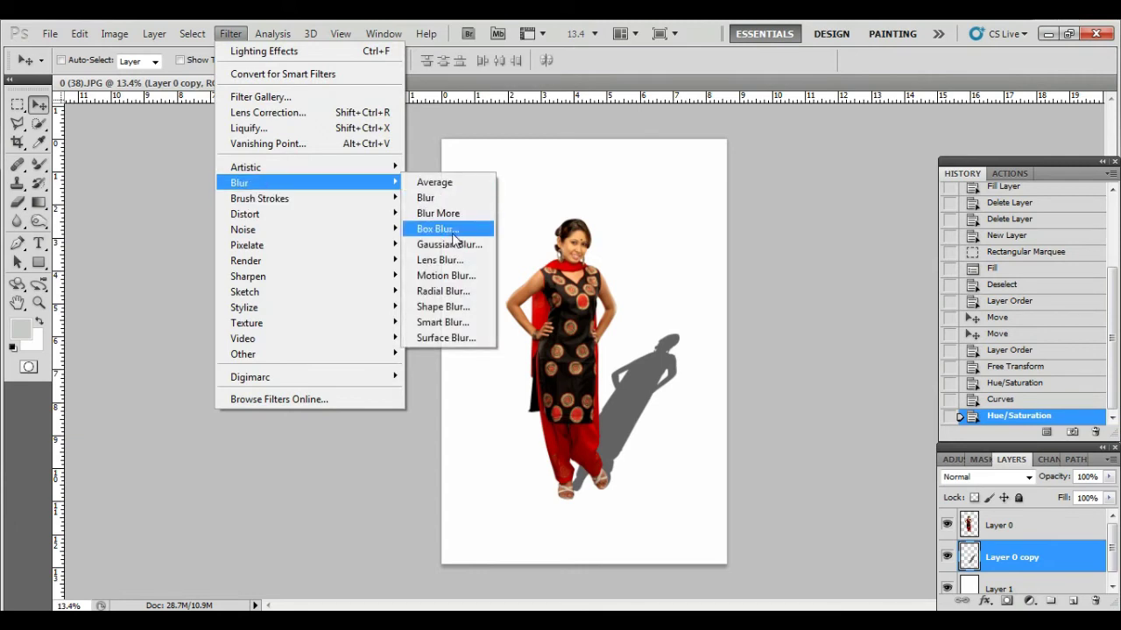
click(458, 231)
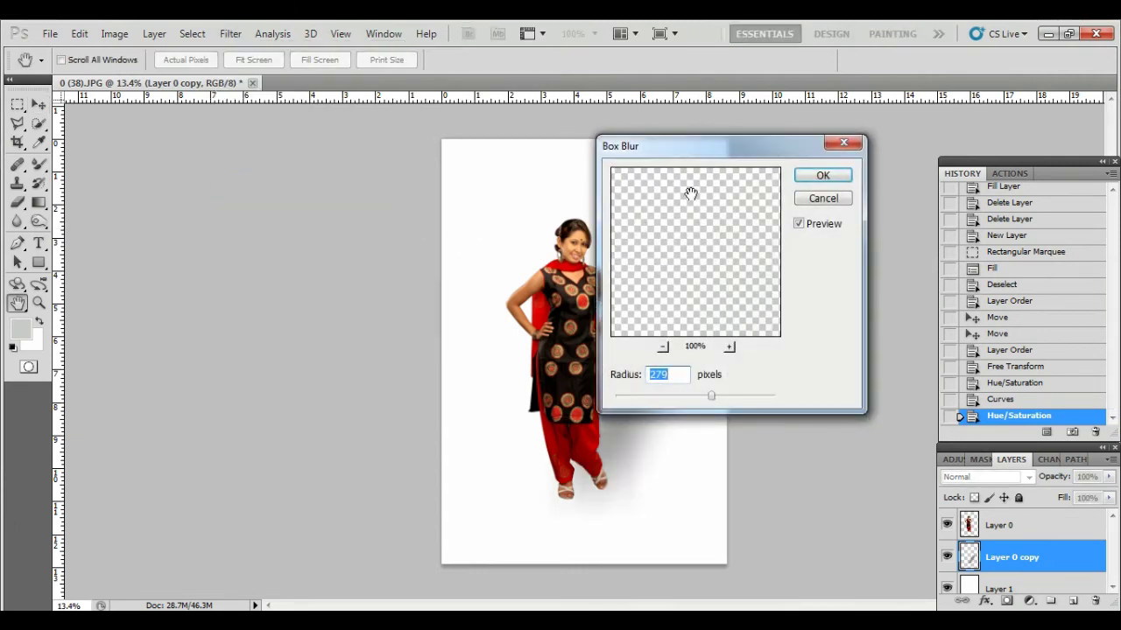
drag(727, 149, 903, 149)
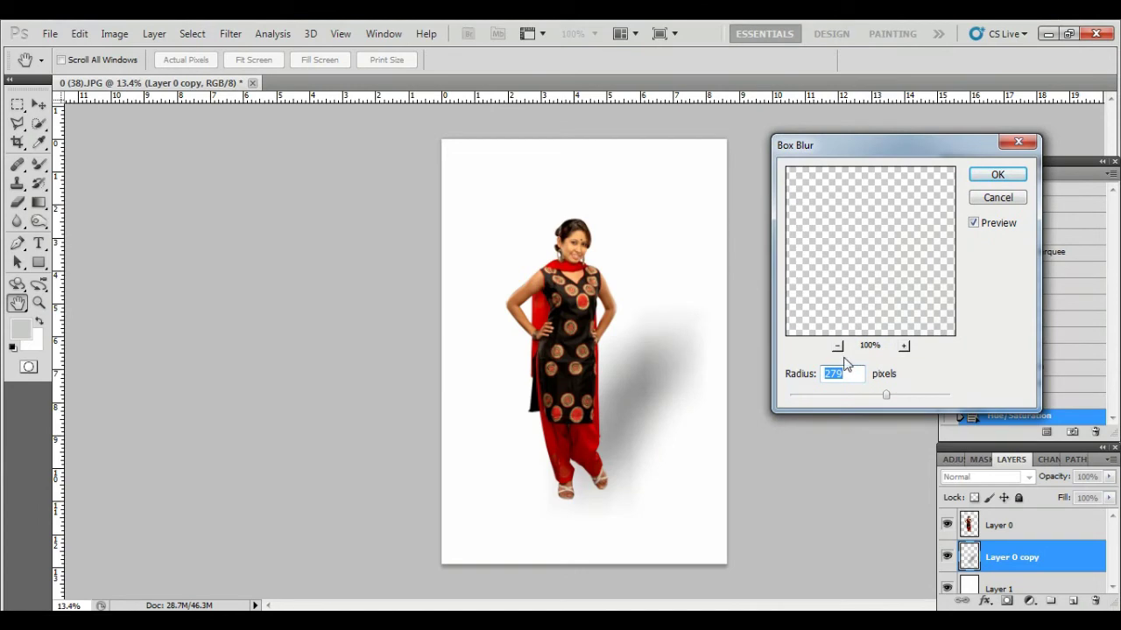
drag(870, 396, 846, 395)
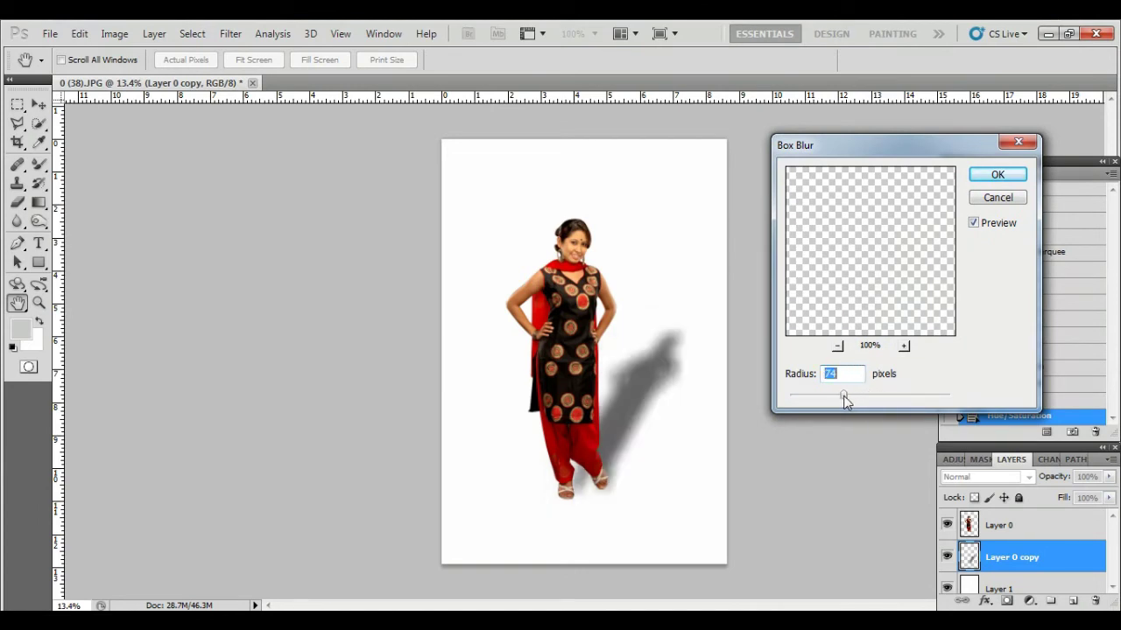
click(848, 394)
drag(848, 396, 854, 398)
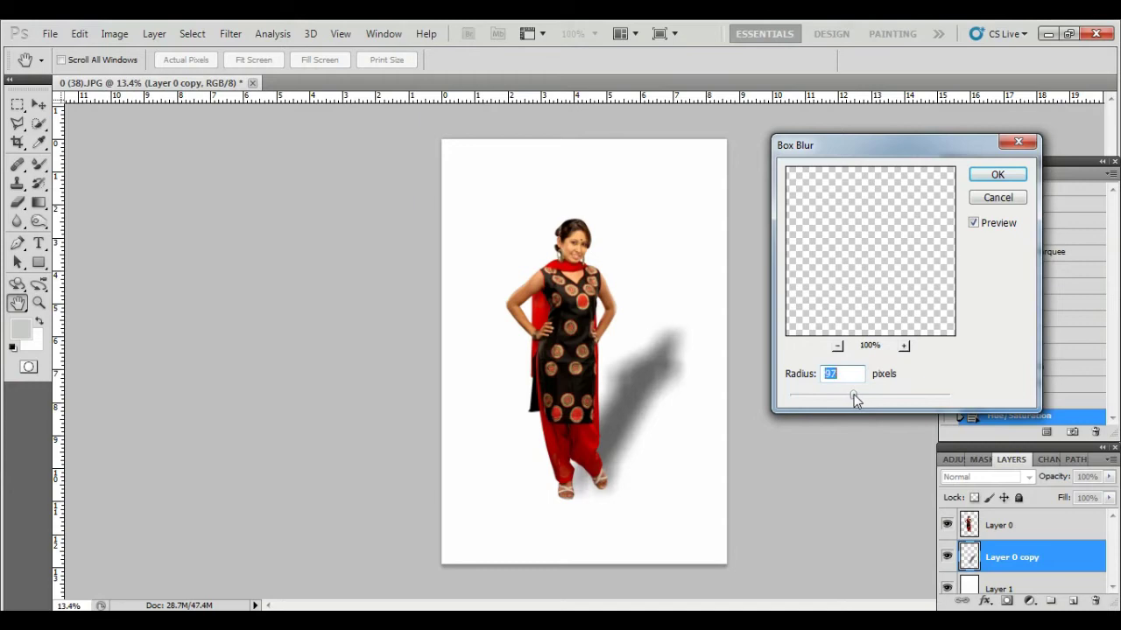
click(867, 395)
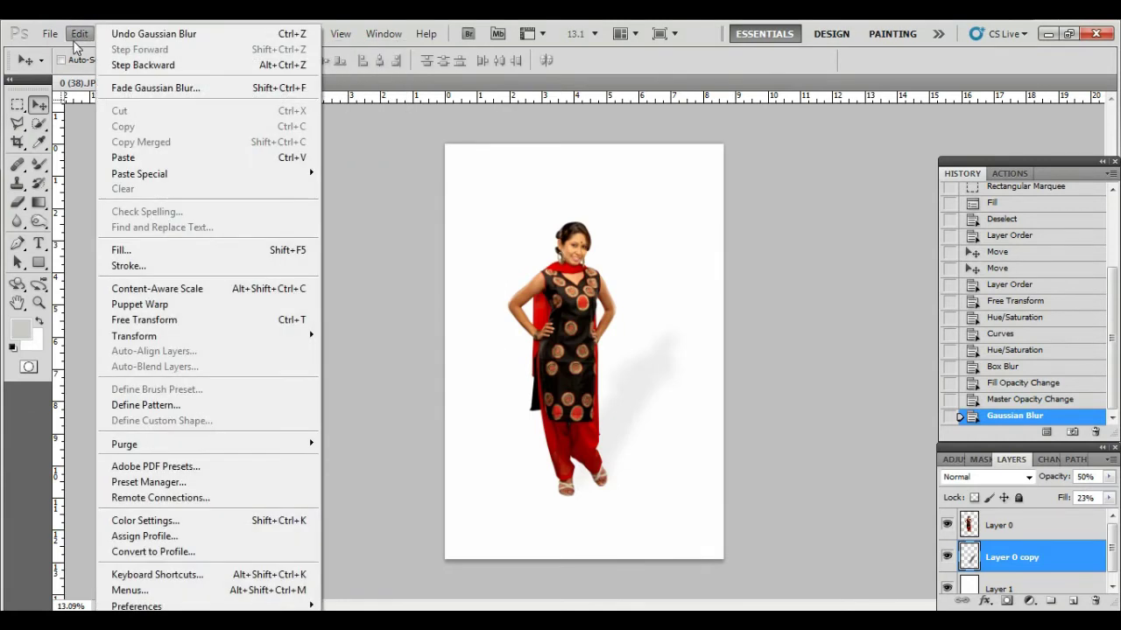
click(78, 35)
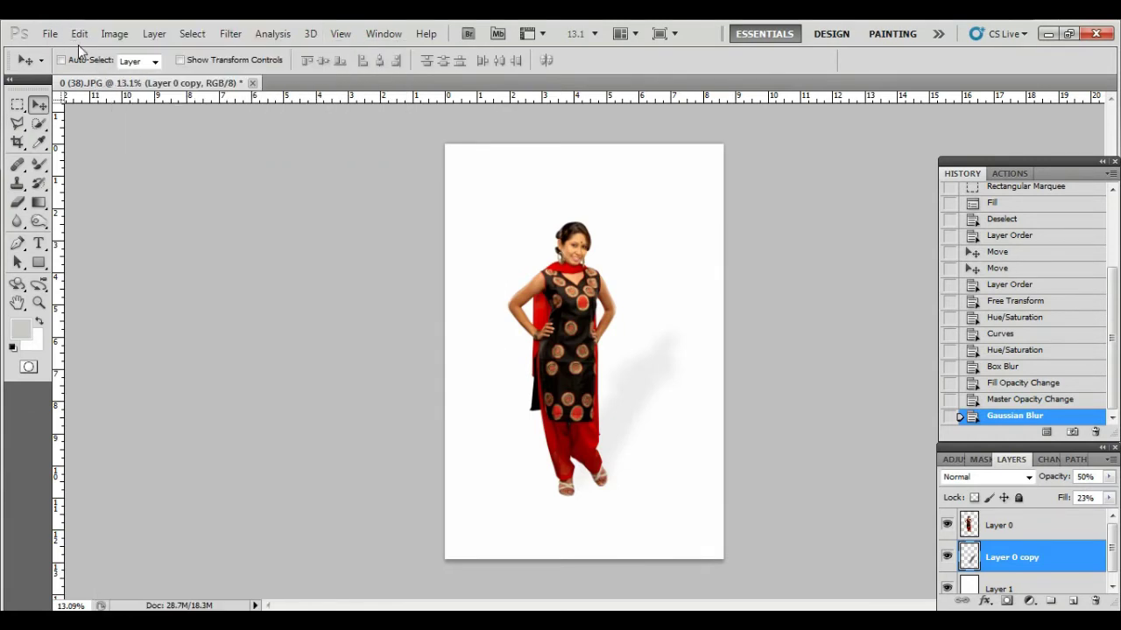
click(115, 34)
mouse_move(140, 74)
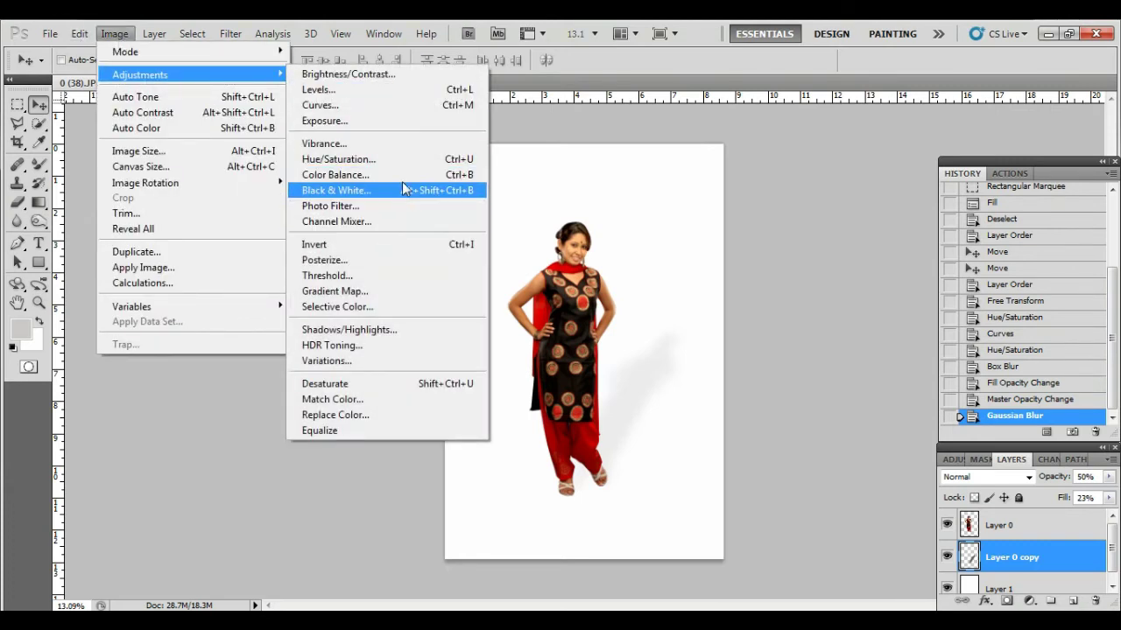
Step: Darken the blurred shadow with Hue/Saturation, Lightness at -100
click(398, 159)
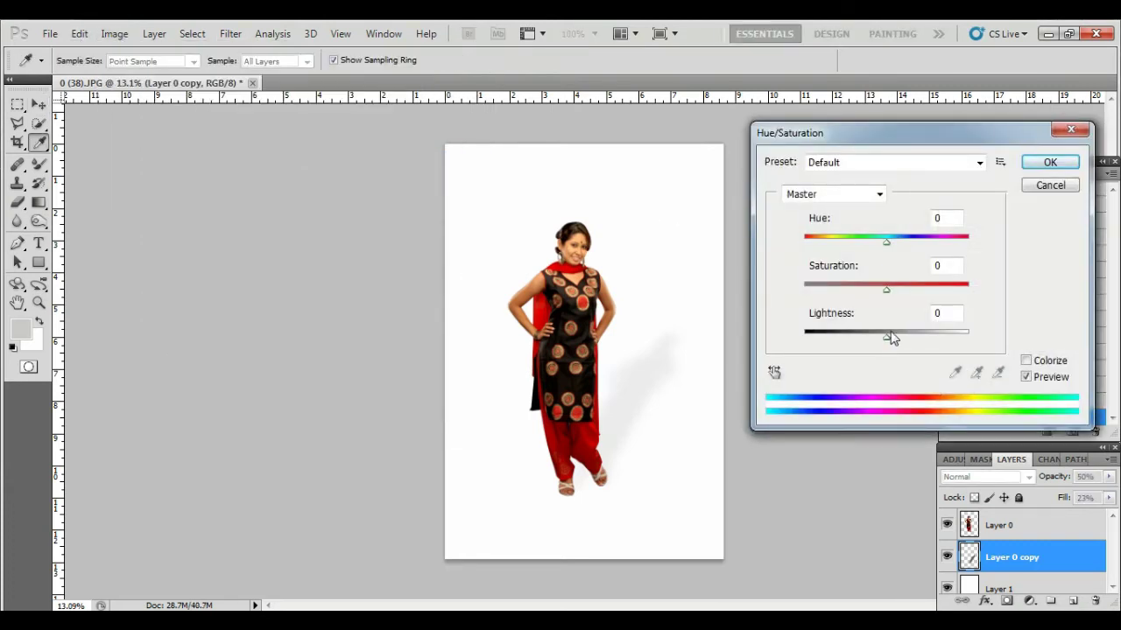
mouse_move(887, 336)
mouse_down()
mouse_move(924, 337)
mouse_move(804, 336)
mouse_up()
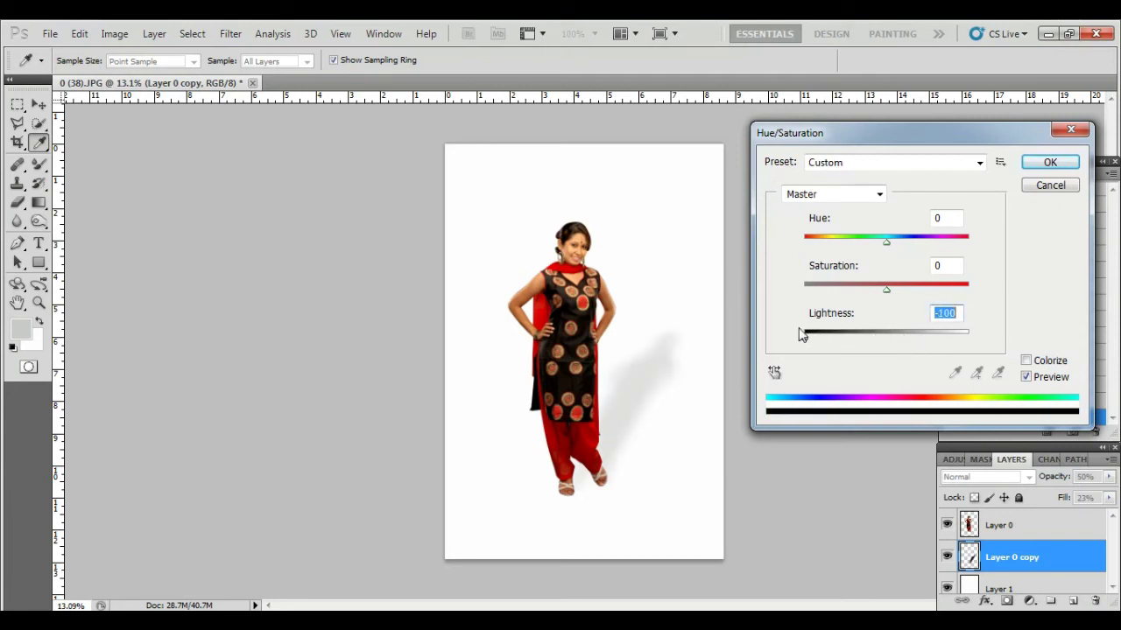
click(1042, 164)
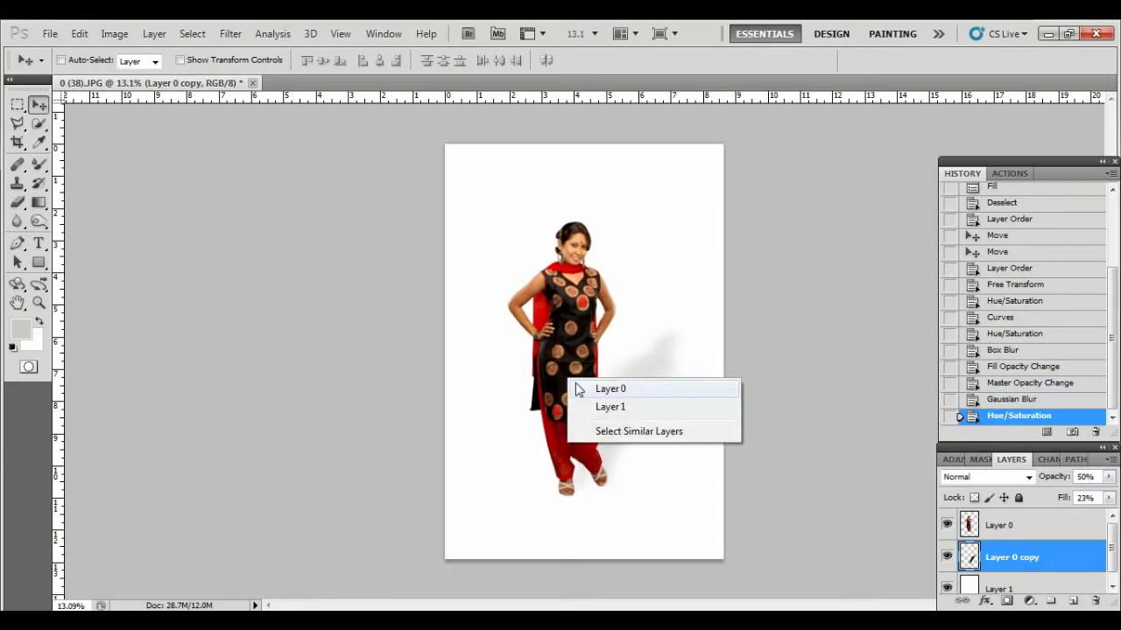
Step: Duplicate the woman's Layer 0 and flip the copy upside down below her feet
click(575, 388)
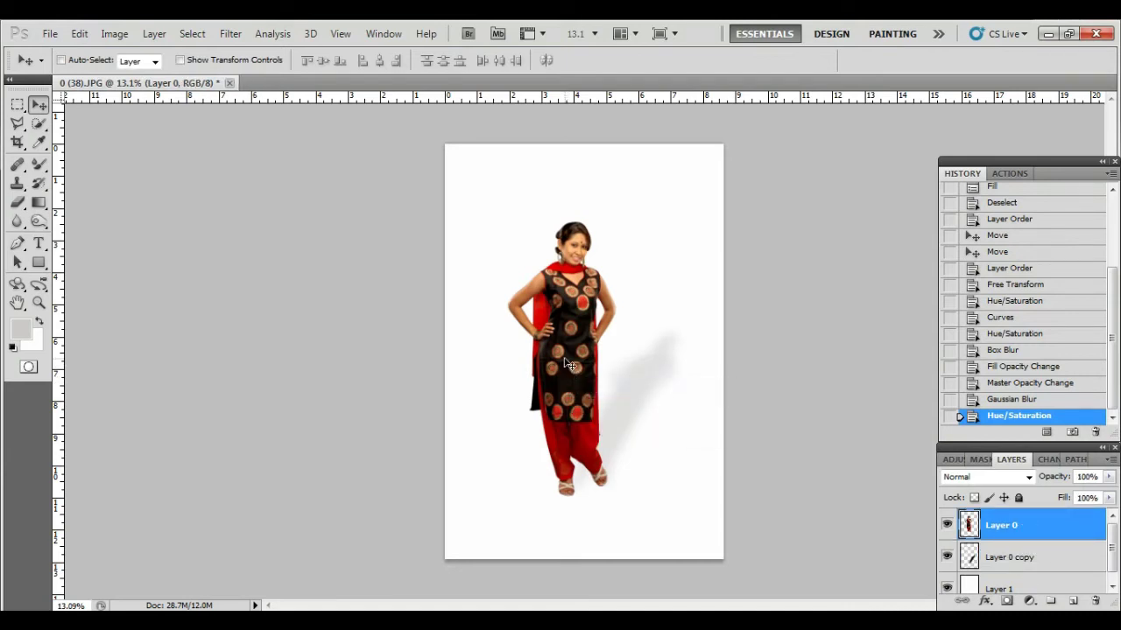
mouse_move(563, 345)
mouse_down()
mouse_move(570, 377)
mouse_move(568, 330)
mouse_up()
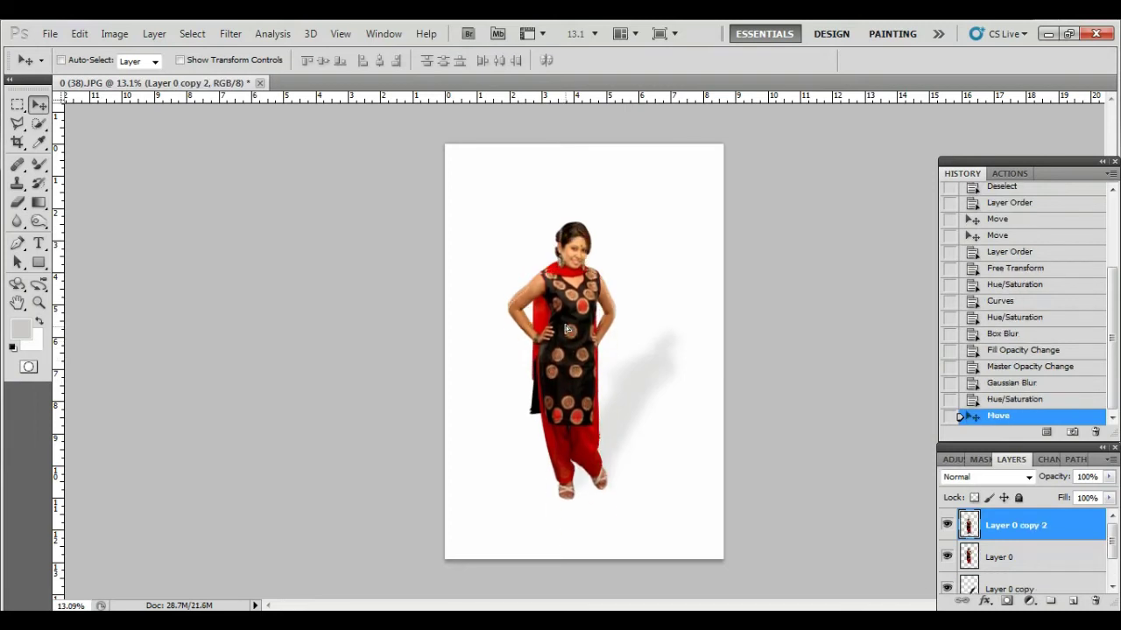
key(ctrl+t)
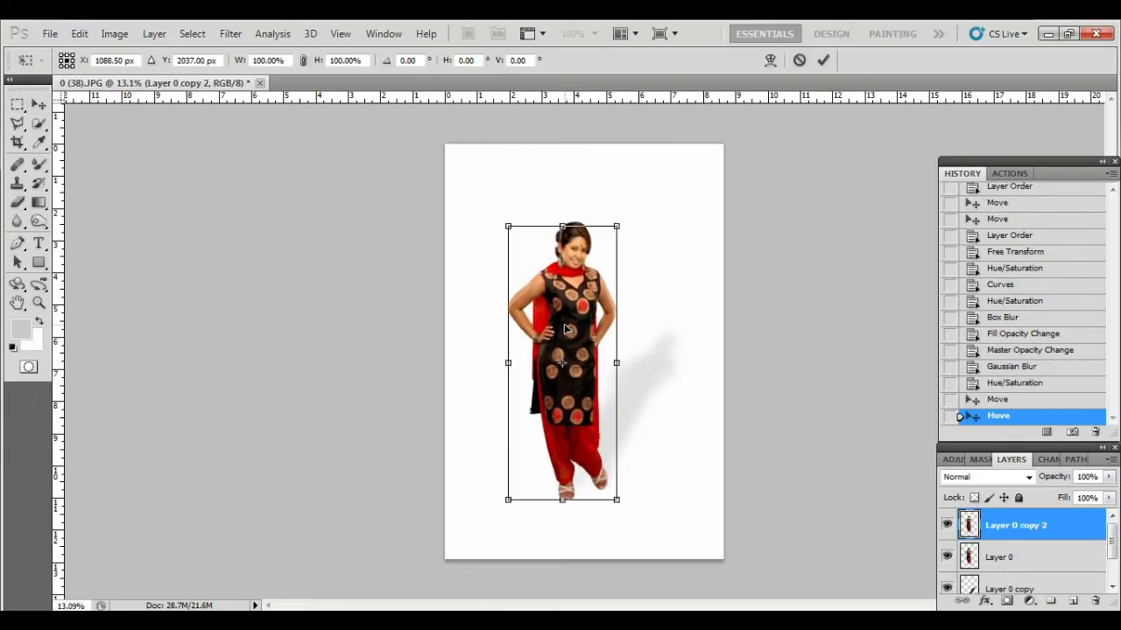
drag(563, 223, 563, 626)
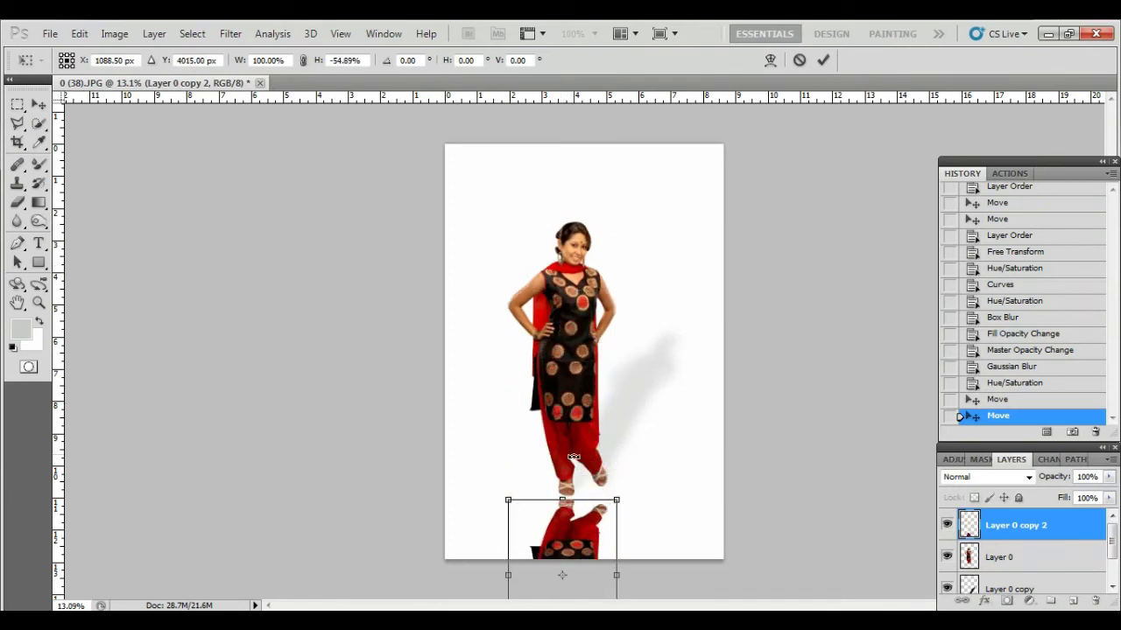
Step: Stretch the flipped copy to full height, align it under her sandals, and commit the transform
scroll(574, 450, down, 3)
scroll(565, 473, down, 2)
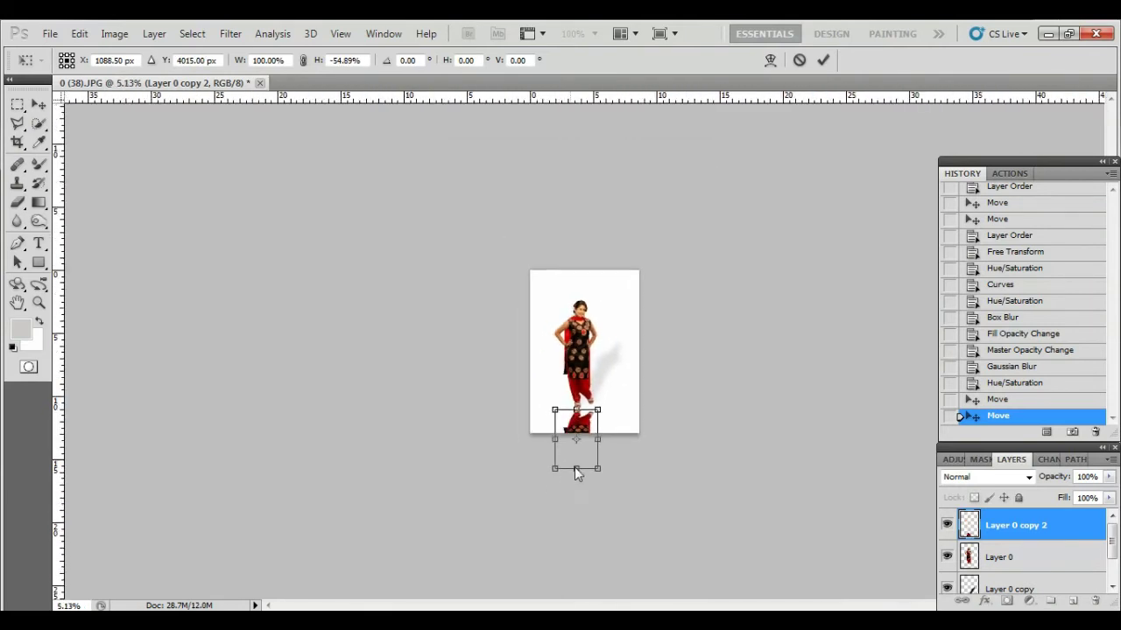
drag(577, 468, 584, 517)
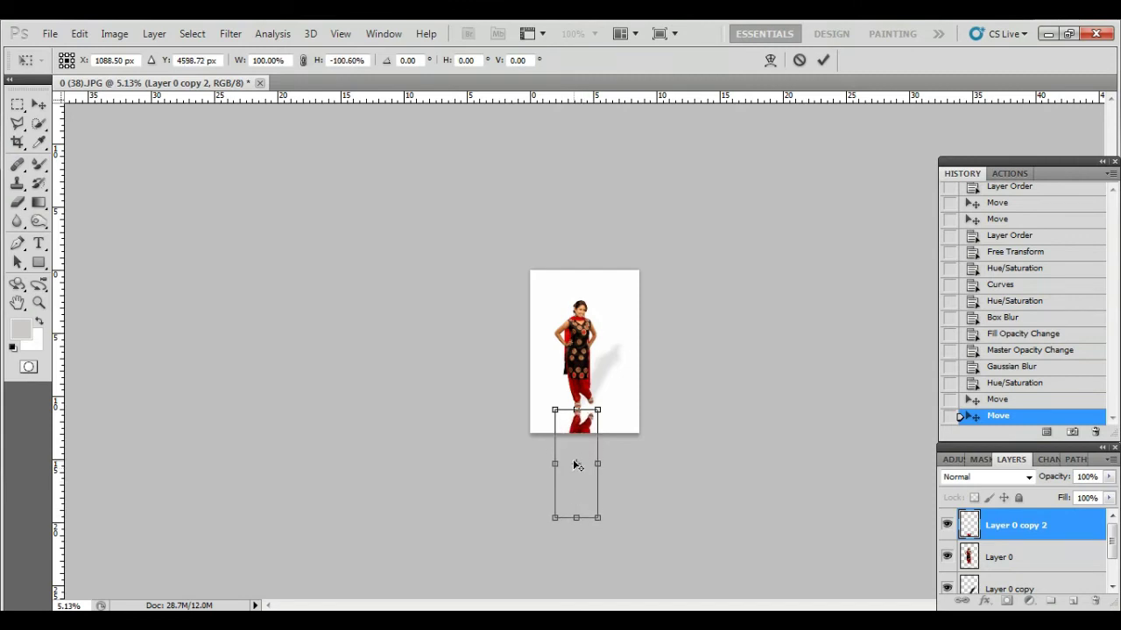
scroll(618, 458, up, 2)
scroll(600, 463, up, 3)
scroll(580, 469, up, 3)
scroll(582, 490, up, 1)
key(alt+space)
drag(585, 512, 572, 358)
drag(545, 479, 551, 476)
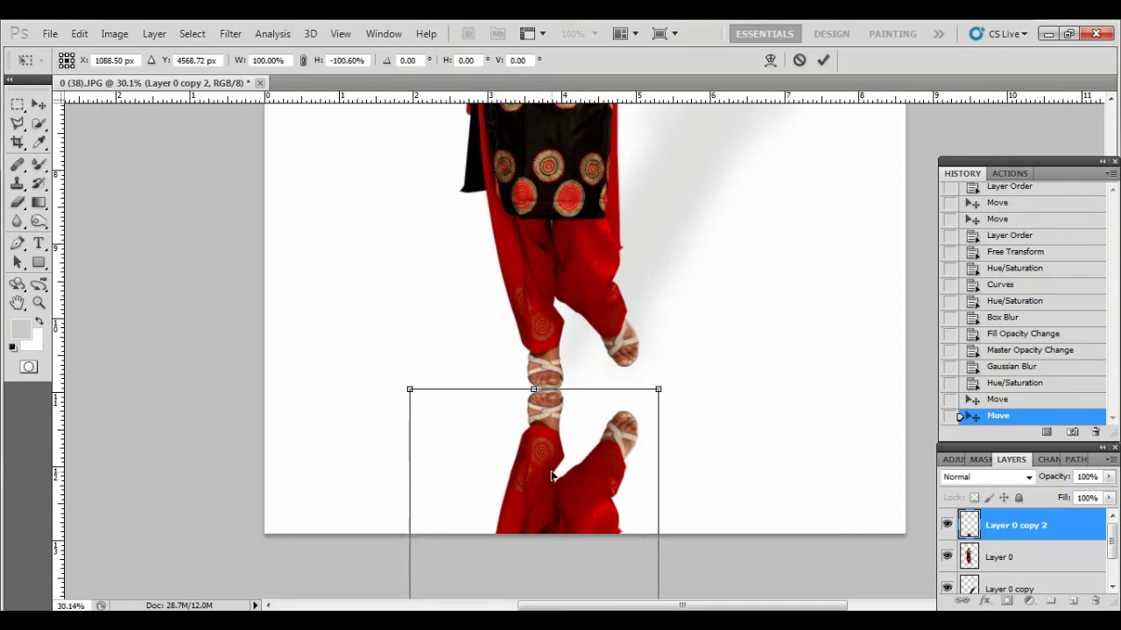
key(shift+Down)
key(shift+Down)
key(shift+Down)
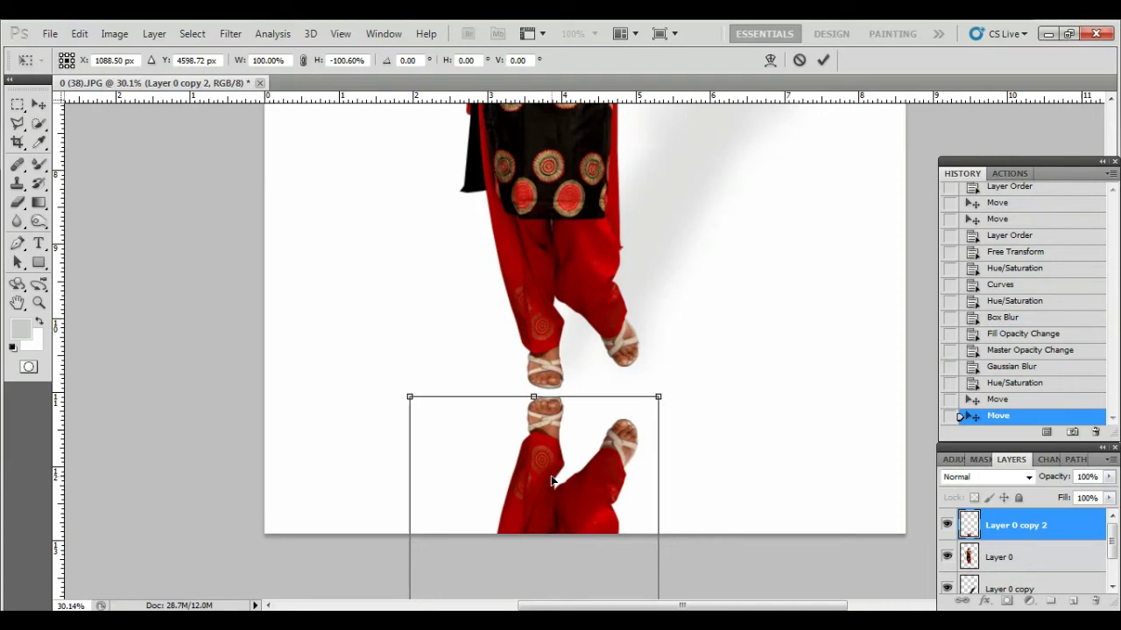
key(Return)
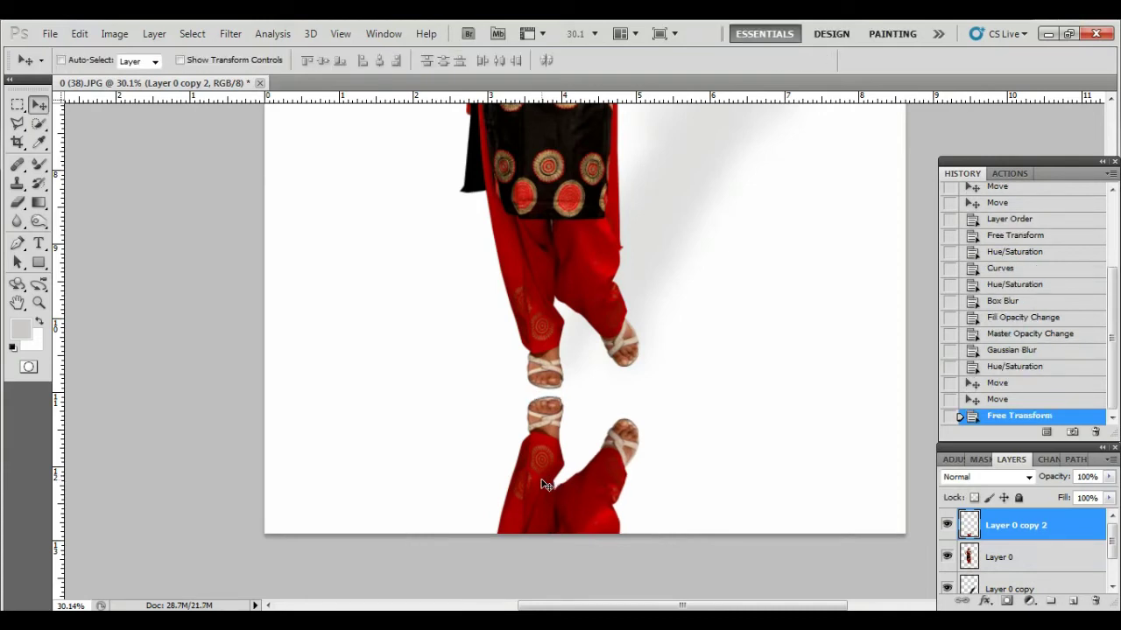
Step: Turn the reflection solid black with Hue/Saturation Lightness -100 and nudge it into place under the sandals
key(shift+Up)
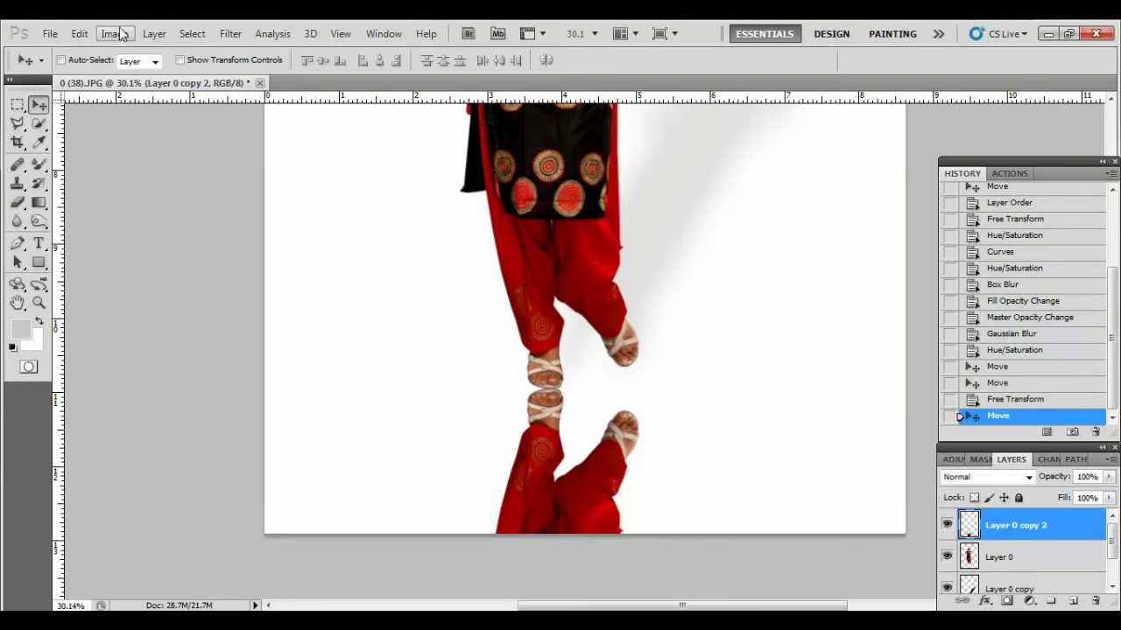
click(225, 40)
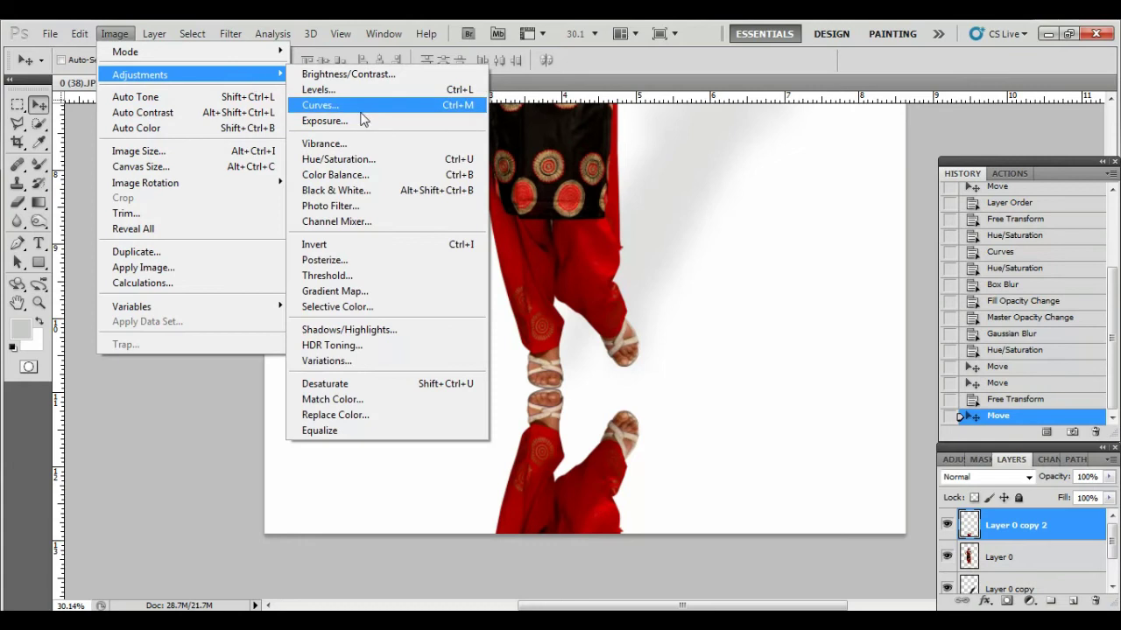
click(431, 161)
drag(893, 341, 803, 348)
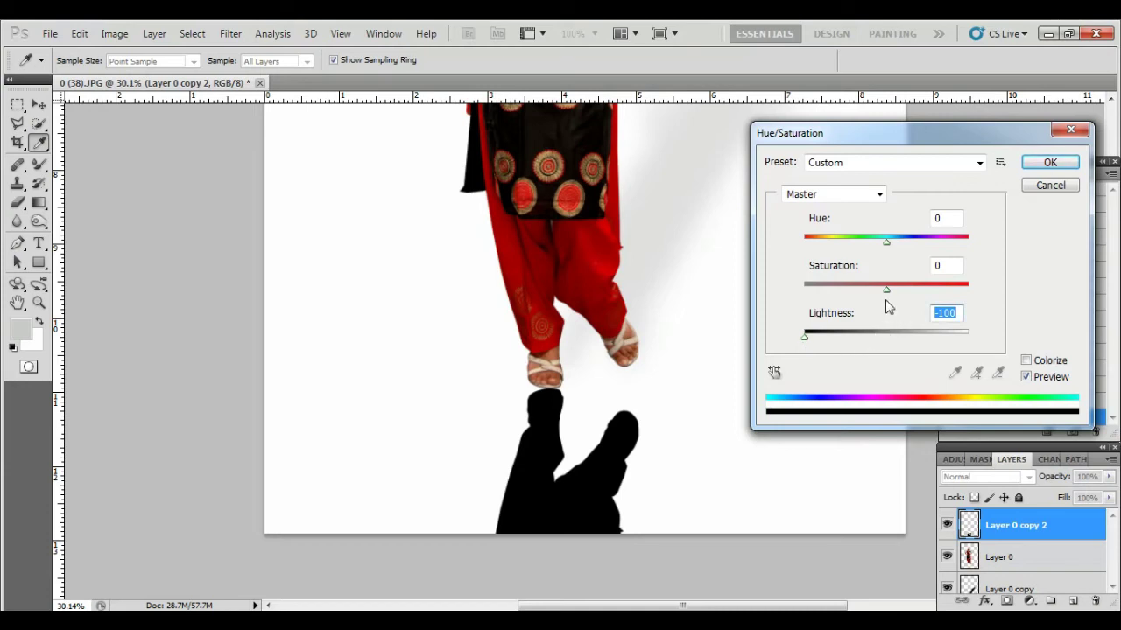
click(1049, 162)
drag(591, 477, 594, 489)
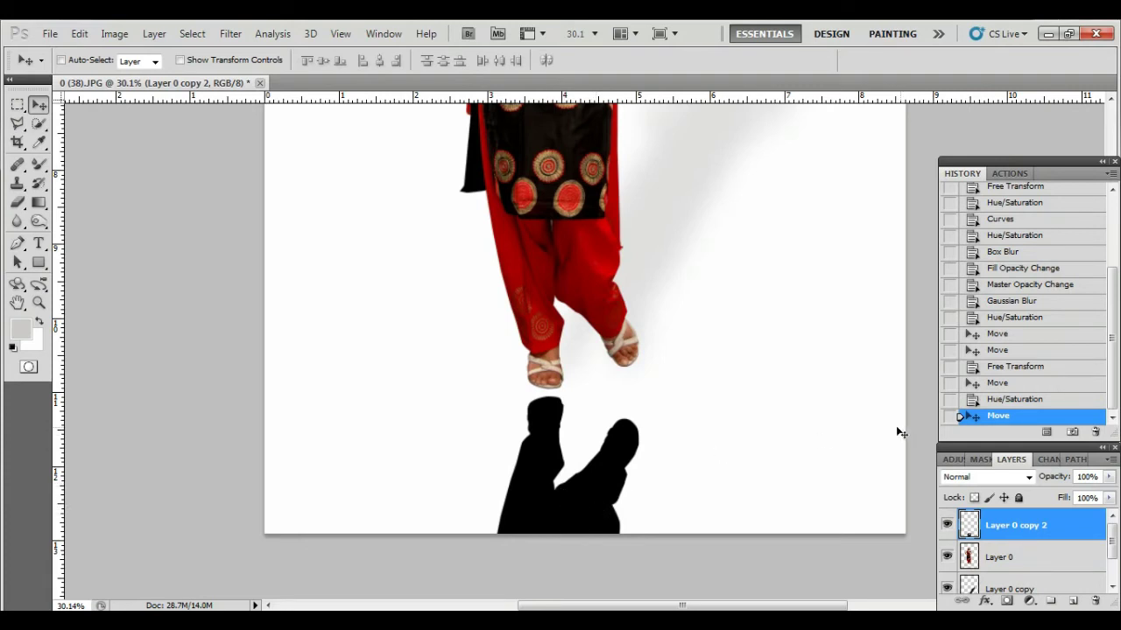
Step: Blur the black silhouette with a Box Blur of radius 97, then a Gaussian Blur
click(229, 35)
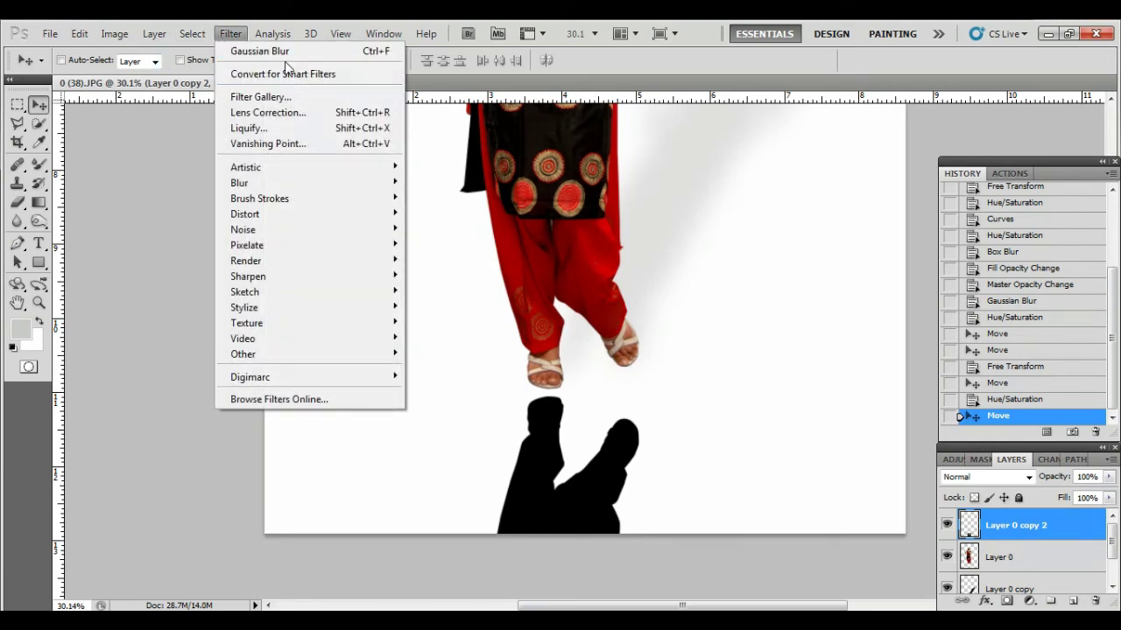
mouse_move(239, 182)
click(454, 229)
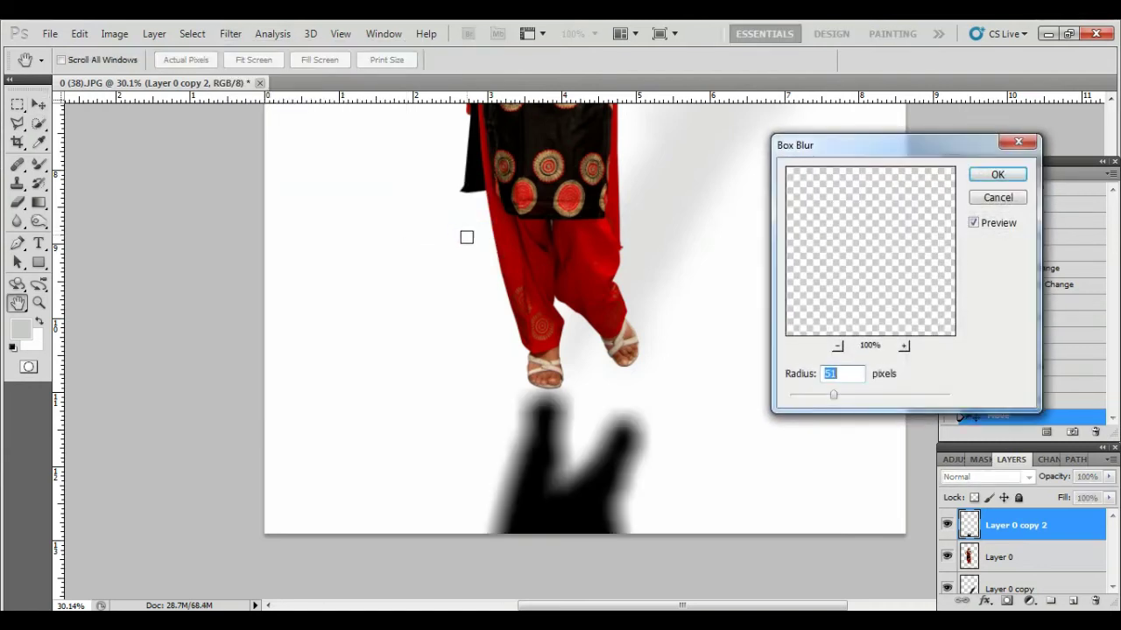
mouse_move(837, 401)
mouse_down()
mouse_move(856, 405)
mouse_move(836, 400)
mouse_up()
click(973, 178)
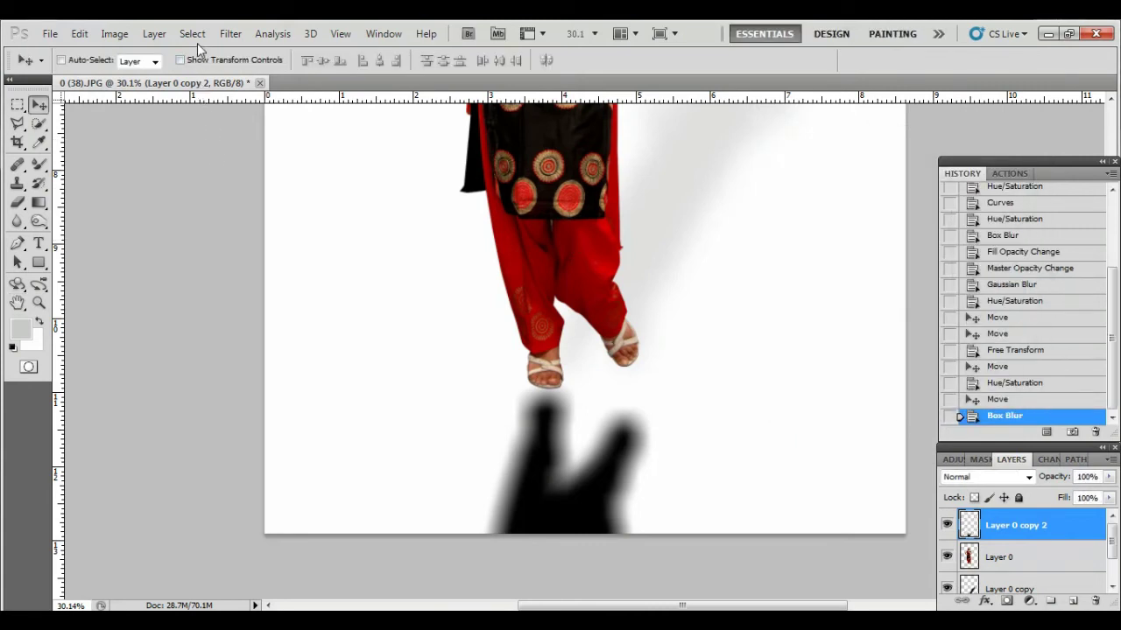
click(230, 35)
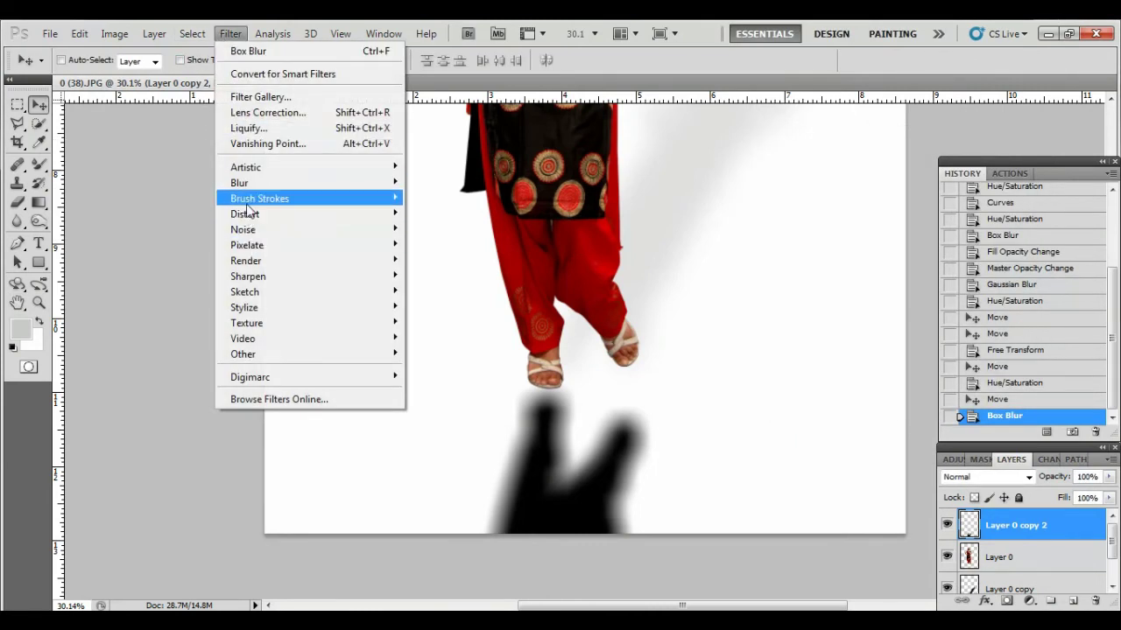
click(447, 245)
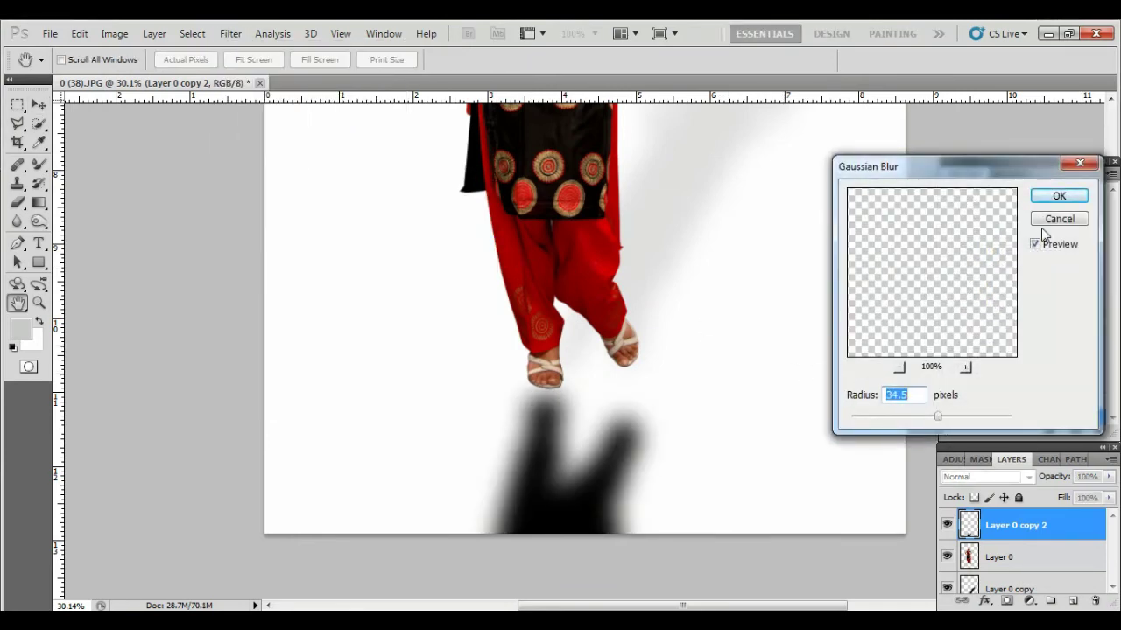
click(1055, 195)
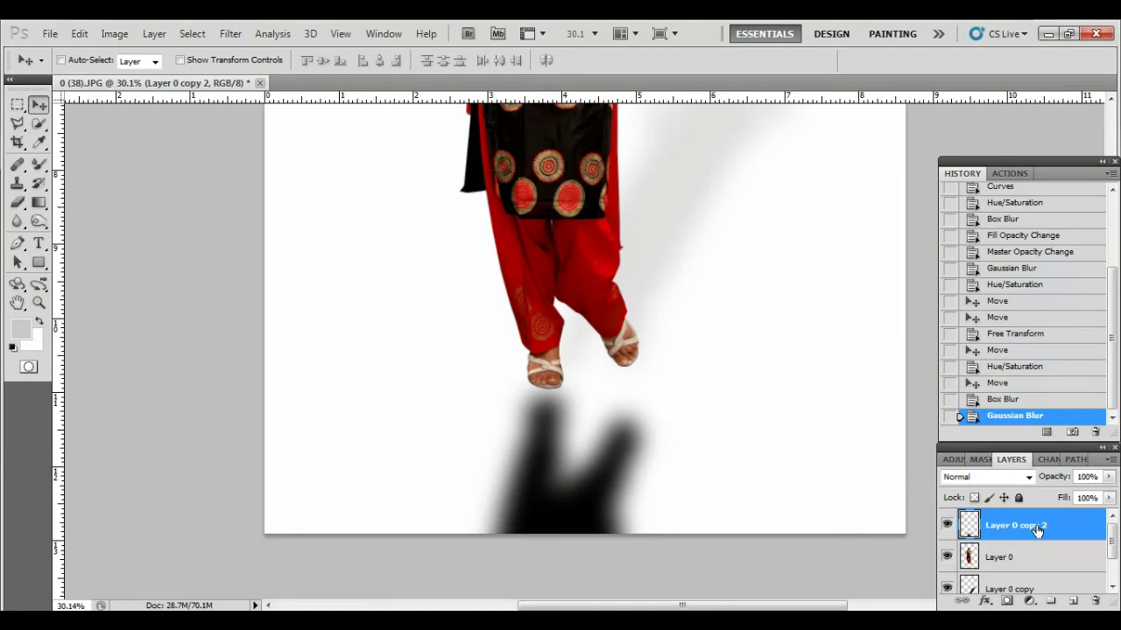
Step: Lower the silhouette layer's opacity to 19%
click(1109, 478)
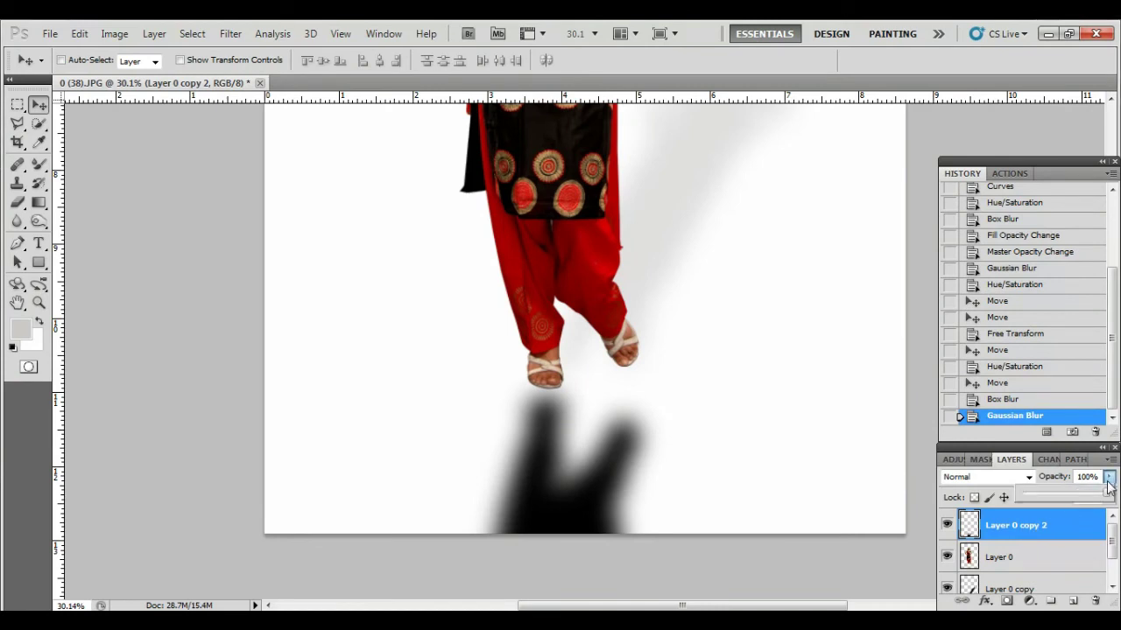
click(1063, 496)
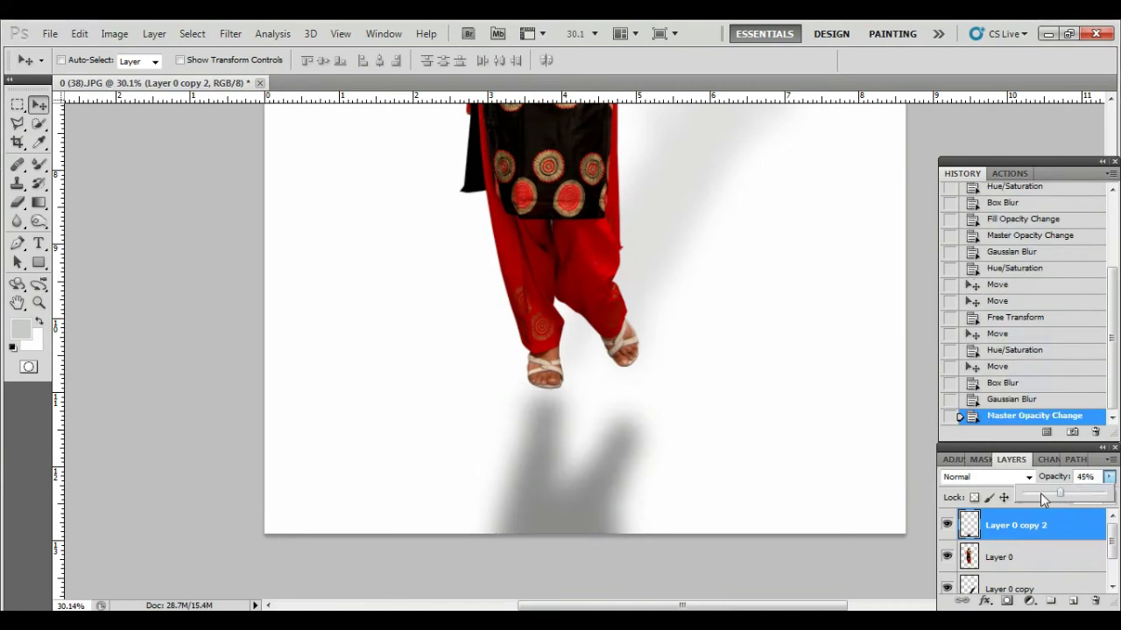
click(1042, 496)
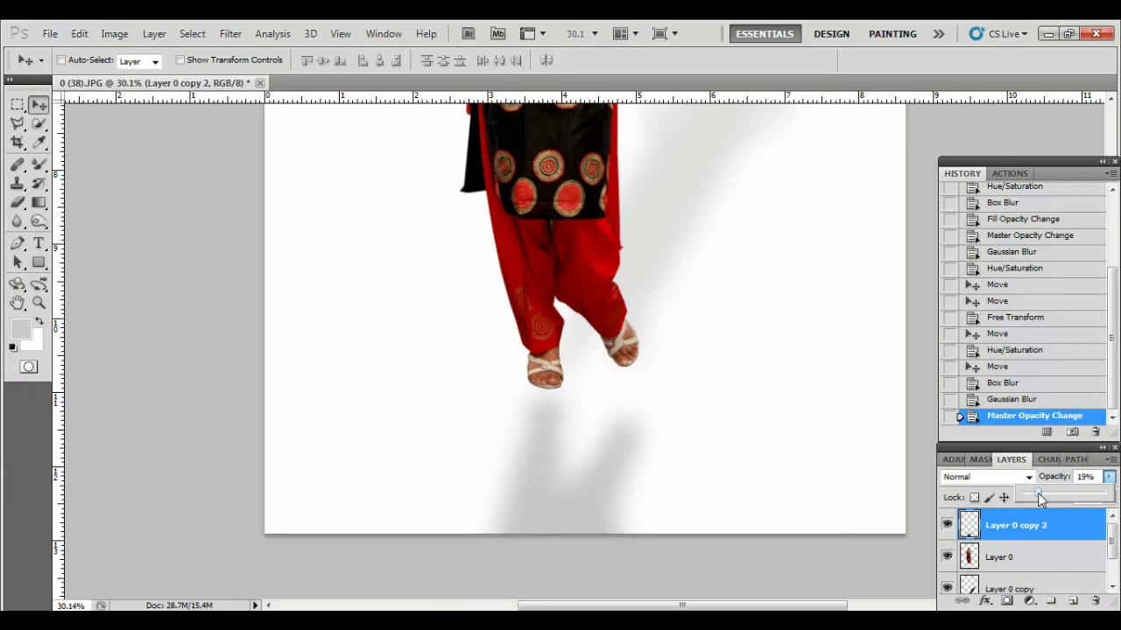
click(880, 218)
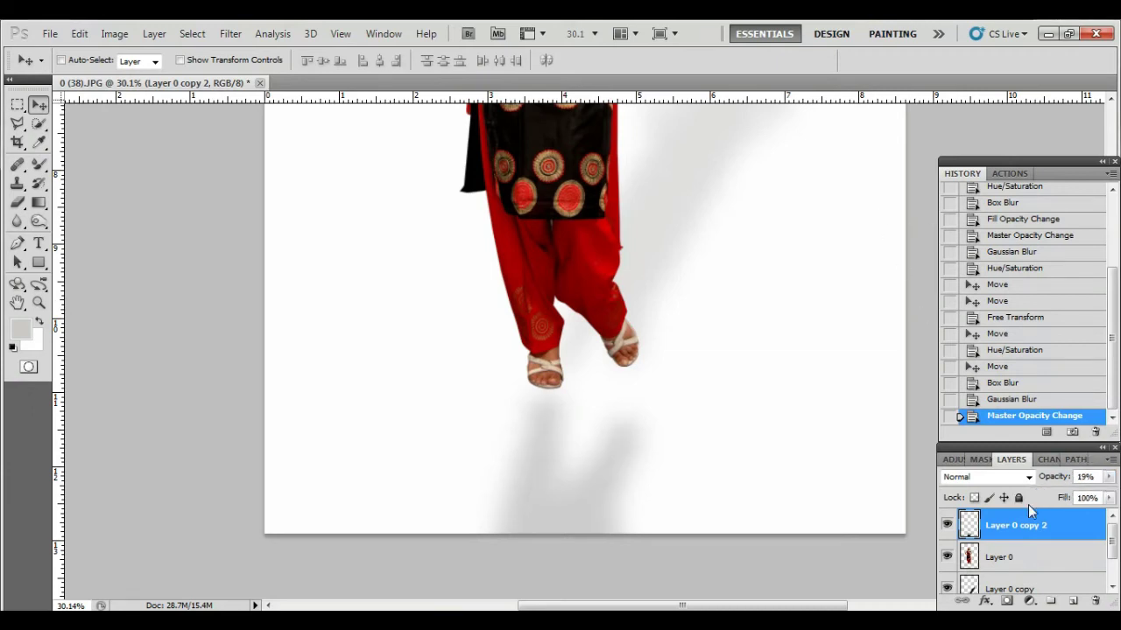
scroll(601, 417, up, 2)
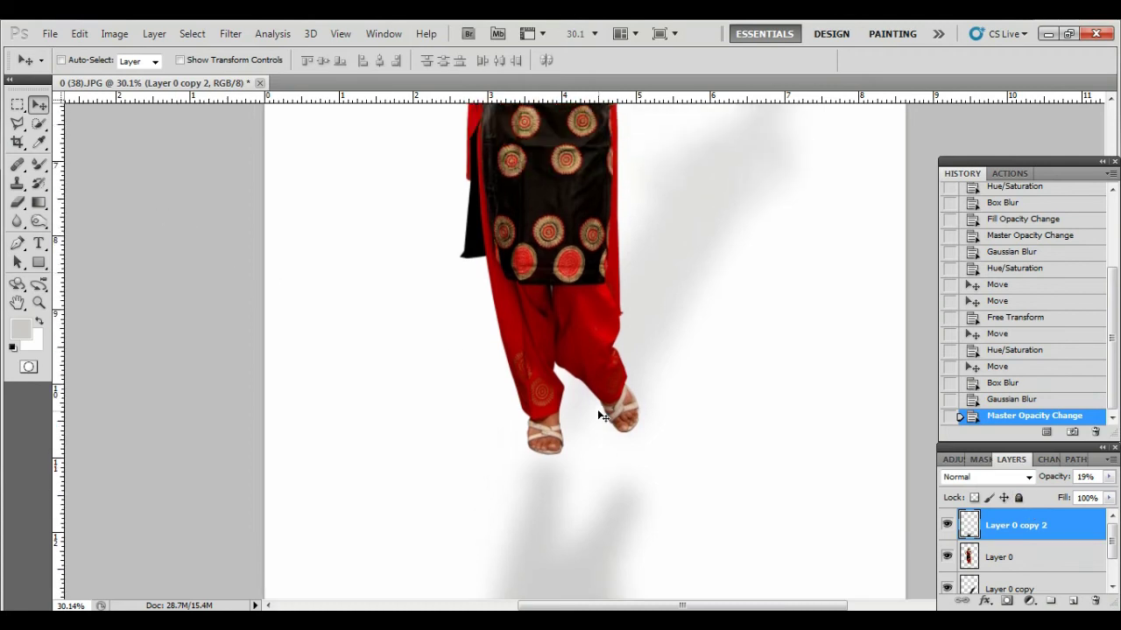
scroll(601, 418, up, 2)
scroll(601, 418, up, 1)
scroll(600, 418, up, 2)
Step: Select the woman's Layer 0 in the Layers panel and pick the Rectangular Marquee tool
scroll(600, 417, down, 2)
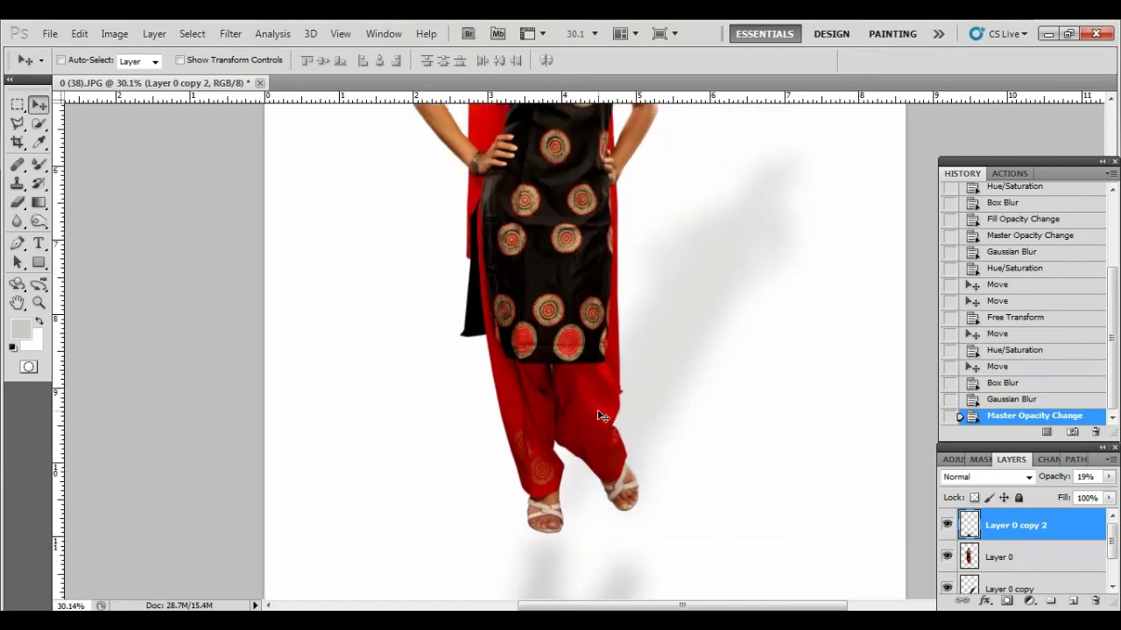
scroll(600, 418, down, 3)
scroll(601, 418, down, 2)
scroll(600, 417, down, 3)
scroll(601, 418, down, 2)
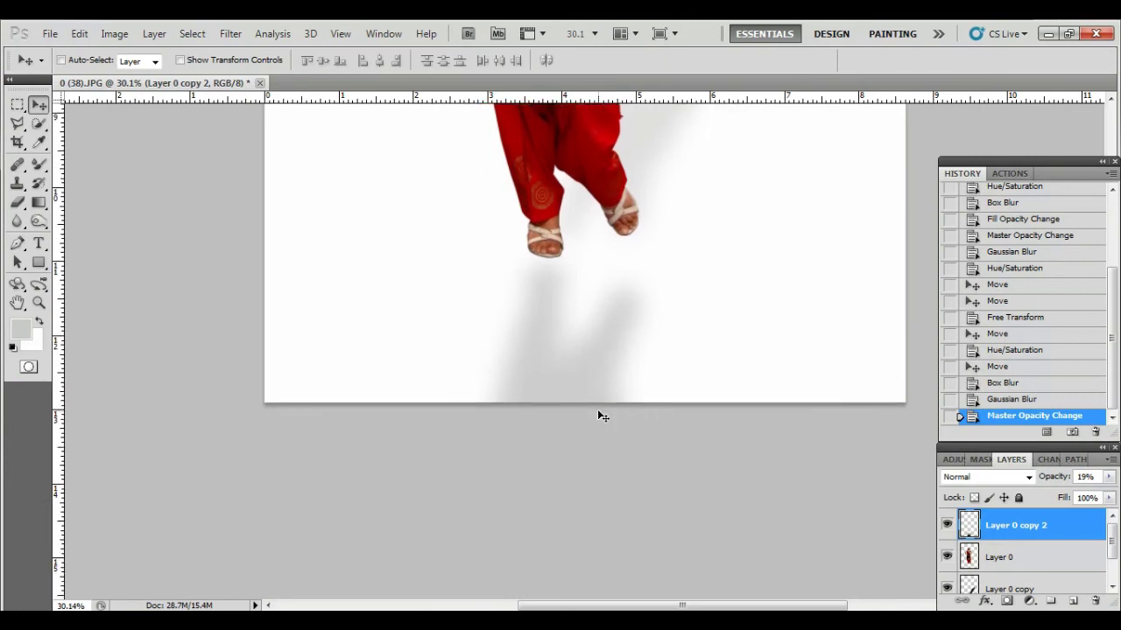
scroll(601, 417, down, 2)
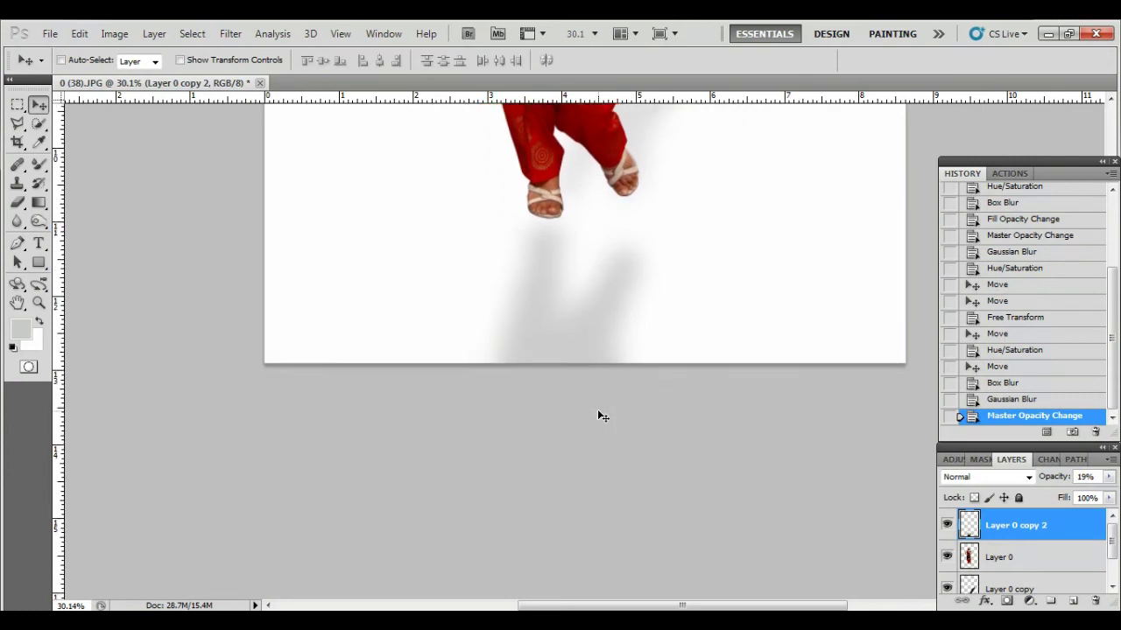
click(1003, 553)
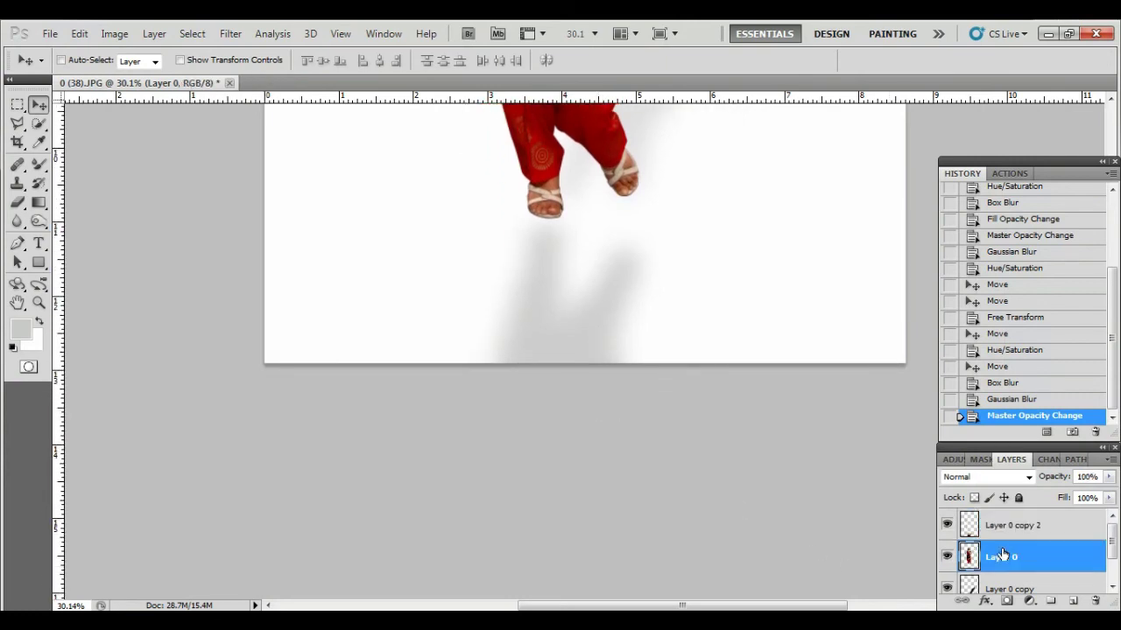
click(17, 105)
alt+scroll(347, 243, down, 1)
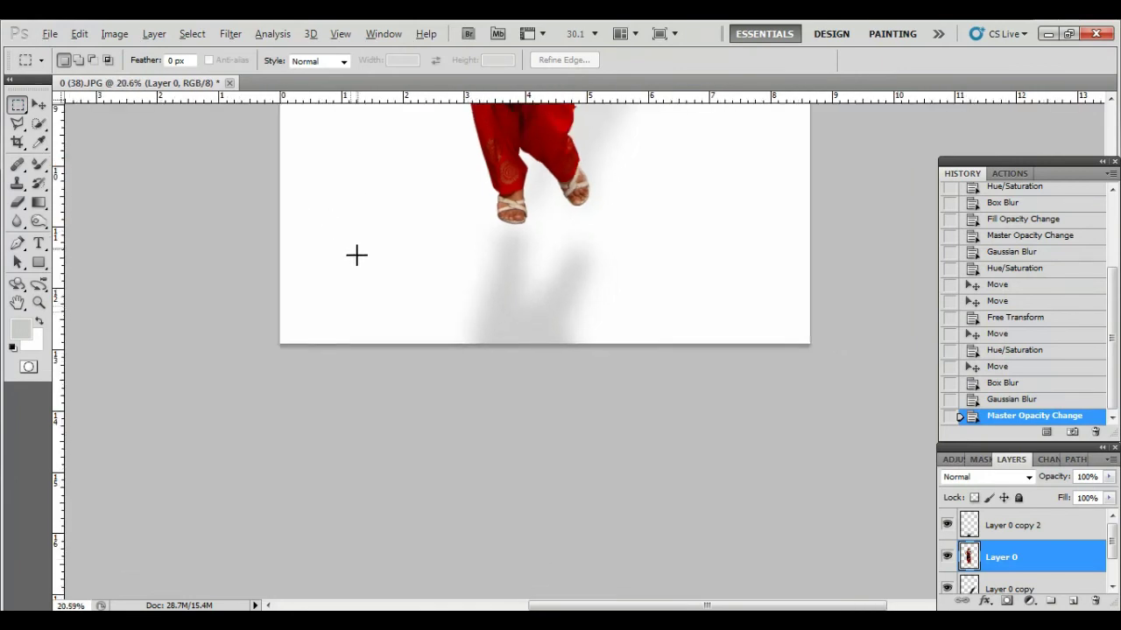
alt+scroll(347, 244, down, 1)
scroll(358, 246, up, 1)
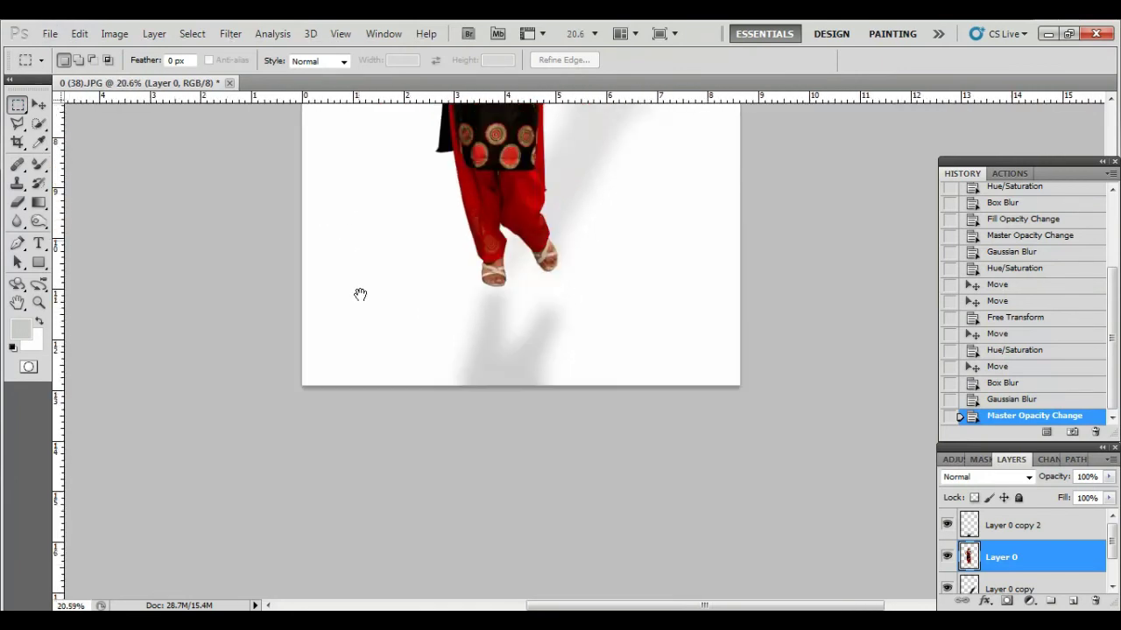
scroll(360, 295, up, 1)
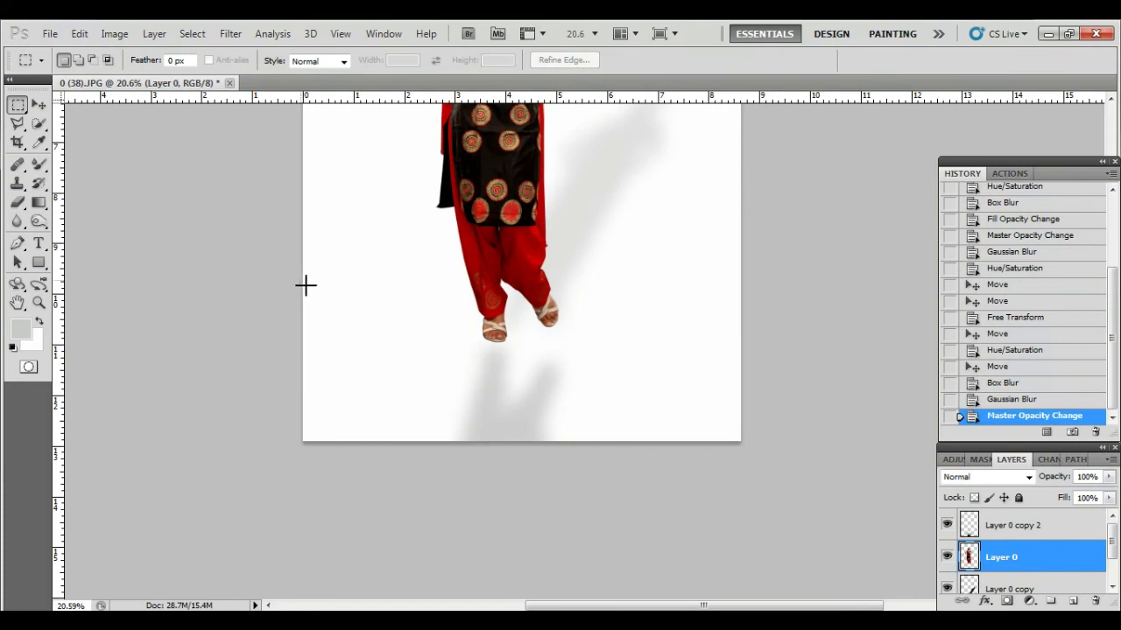
Step: Select the lower floor area of the canvas and choose light grey #cccccc as the background colour
drag(717, 470, 745, 483)
drag(747, 484, 745, 482)
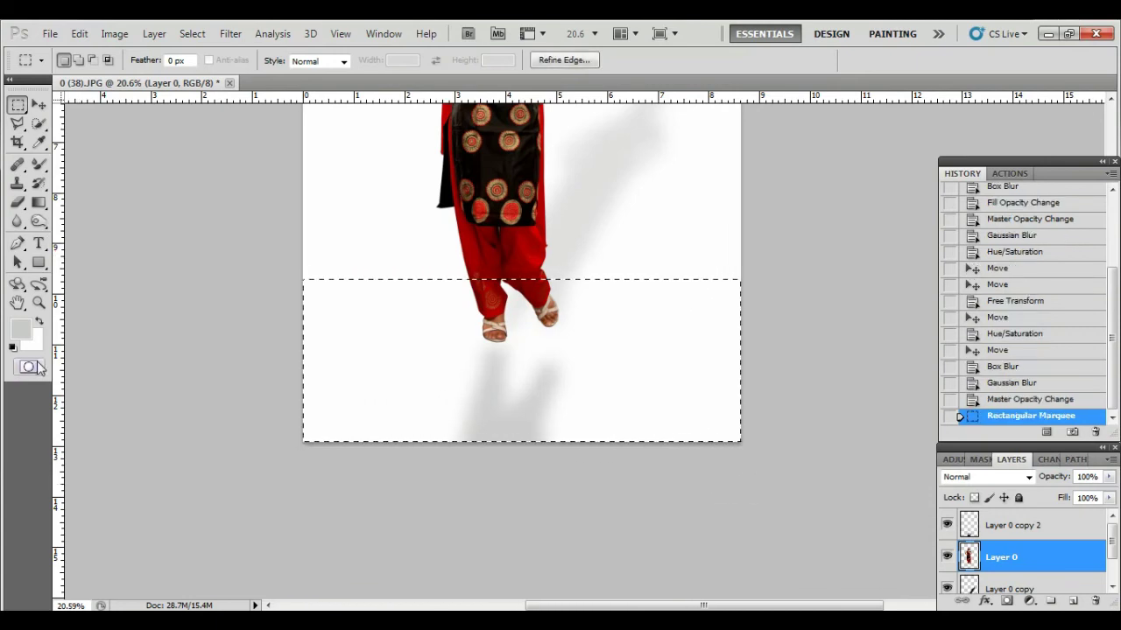
click(231, 33)
click(441, 493)
click(32, 341)
click(724, 330)
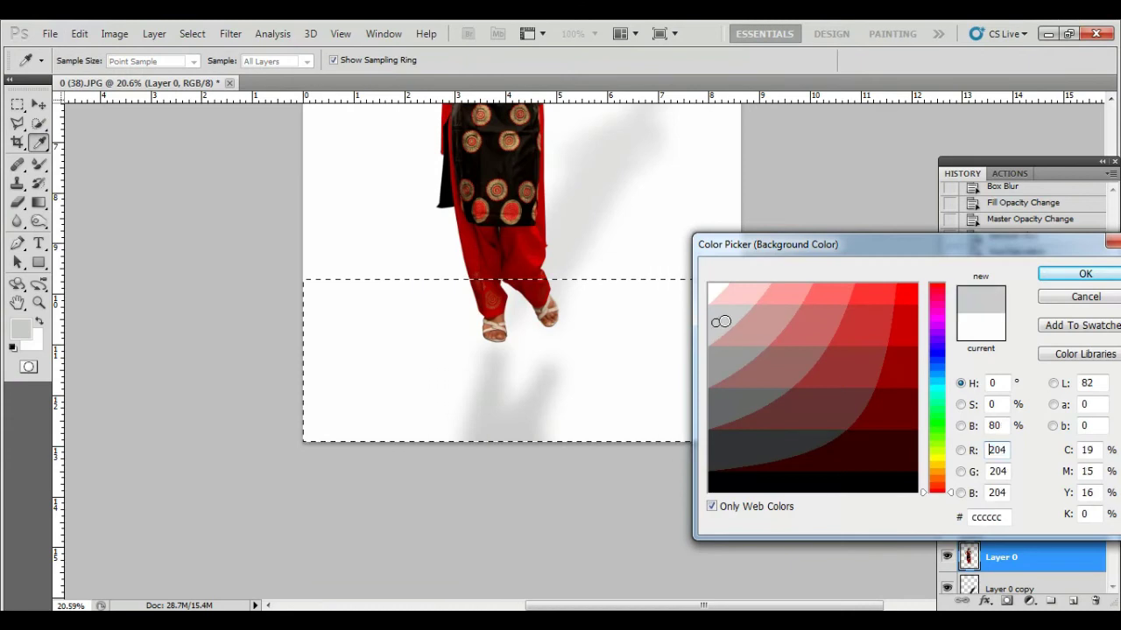
Step: Fill the floor selection with grey on a new Layer 2 and deselect
key(Return)
key(ctrl+BackSpace)
key(ctrl+d)
key(v)
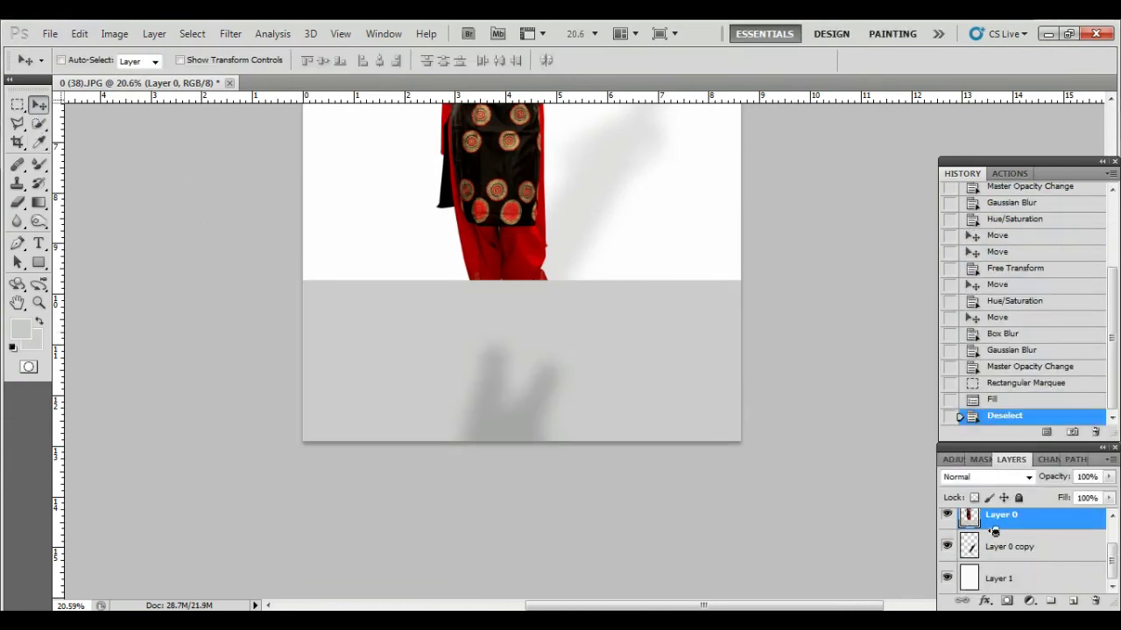
key(ctrl+alt+z)
key(ctrl+alt+z)
click(1073, 600)
key(ctrl+BackSpace)
key(ctrl+d)
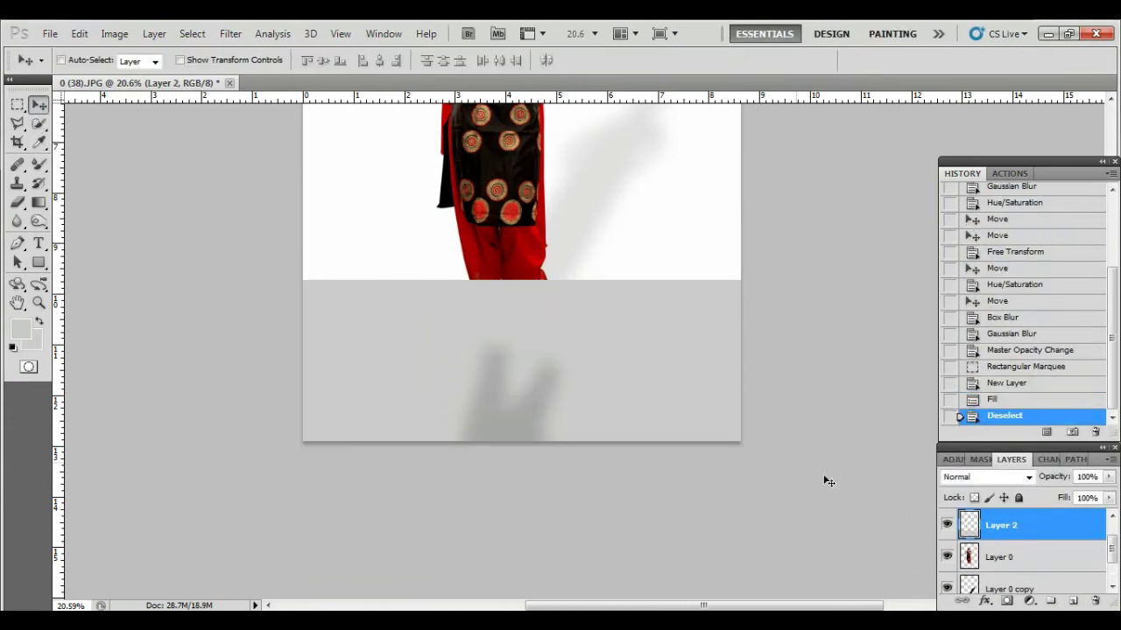
Step: Reorder layers so the woman and her cast shadow sit above the grey floor Layer 2
mouse_move(995, 525)
mouse_down()
mouse_move(993, 564)
mouse_move(1010, 552)
mouse_up()
key(ctrl+bracketright)
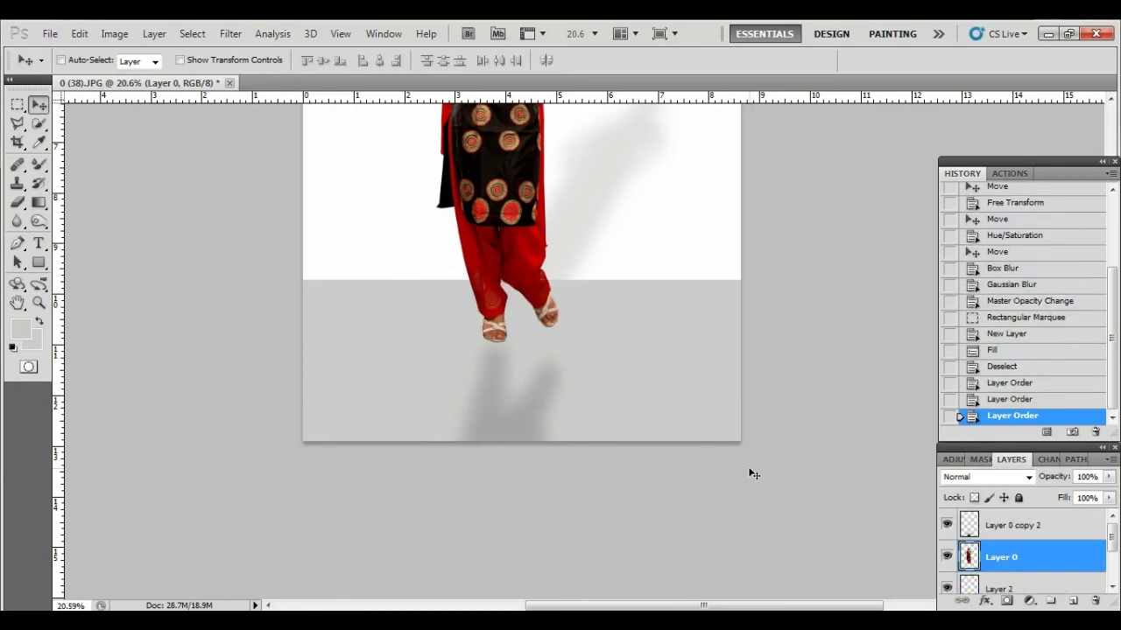
key(ctrl+bracketright)
key(ctrl+bracketright)
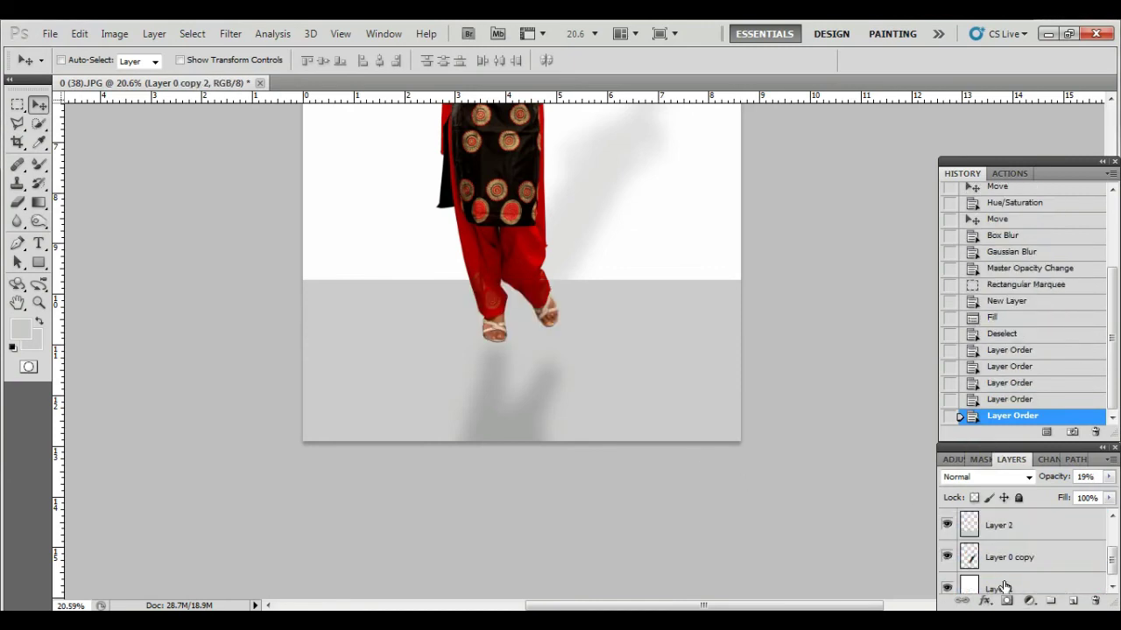
drag(998, 560, 1003, 517)
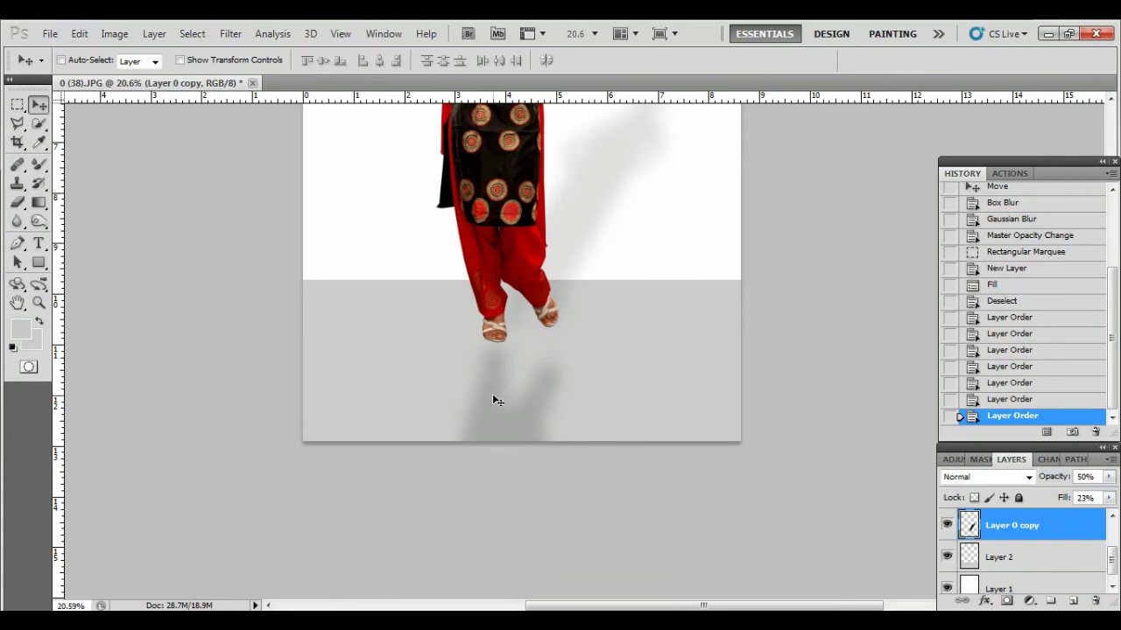
scroll(560, 385, up, 2)
scroll(526, 376, down, 3)
scroll(701, 398, down, 2)
scroll(675, 411, up, 1)
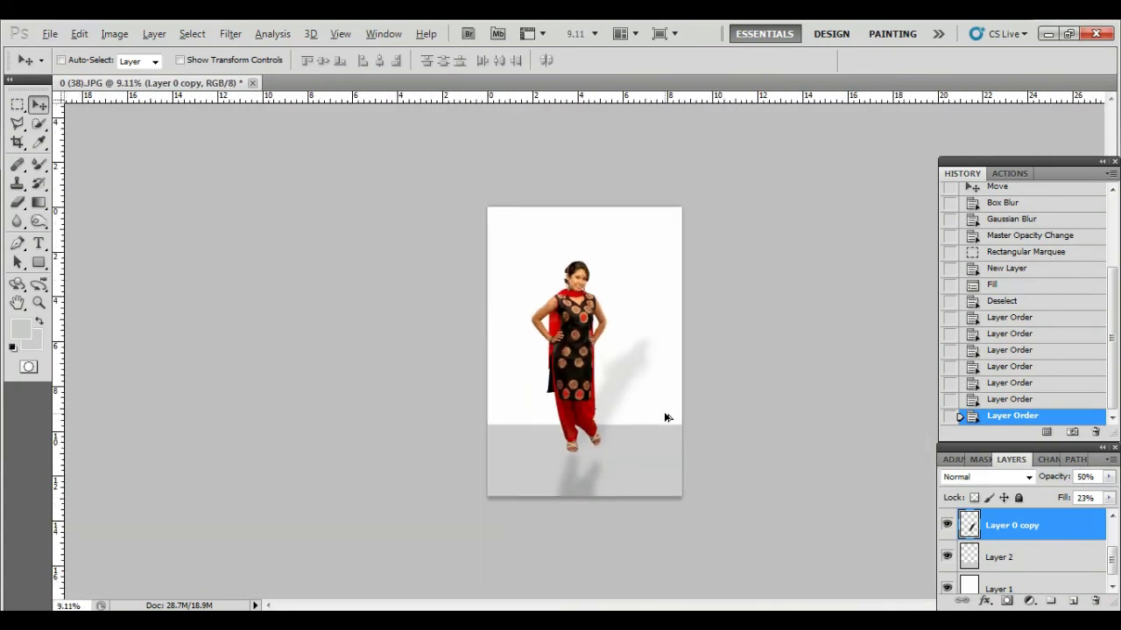
scroll(604, 464, up, 2)
scroll(560, 438, up, 2)
scroll(437, 455, up, 2)
Step: Draw a polygonal lasso selection beneath the left sandal
key(l)
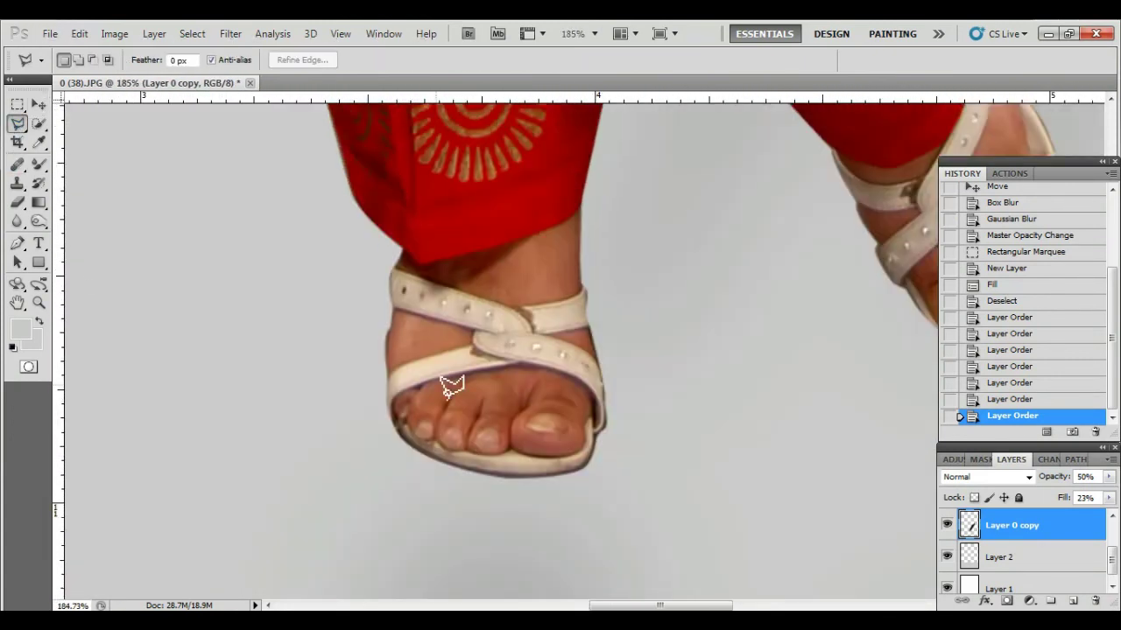
click(584, 483)
click(510, 490)
click(429, 473)
click(381, 427)
click(371, 339)
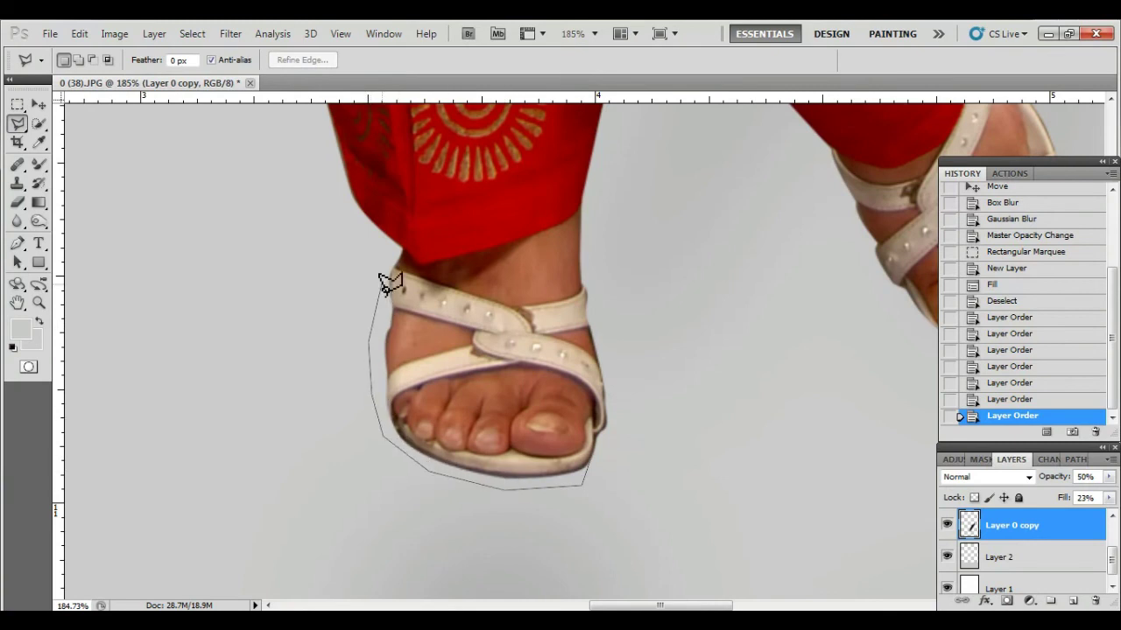
click(382, 285)
click(596, 445)
scroll(1004, 569, down, 3)
Step: Fill the sandal selection with black on a new Layer 3 and deselect
click(1003, 557)
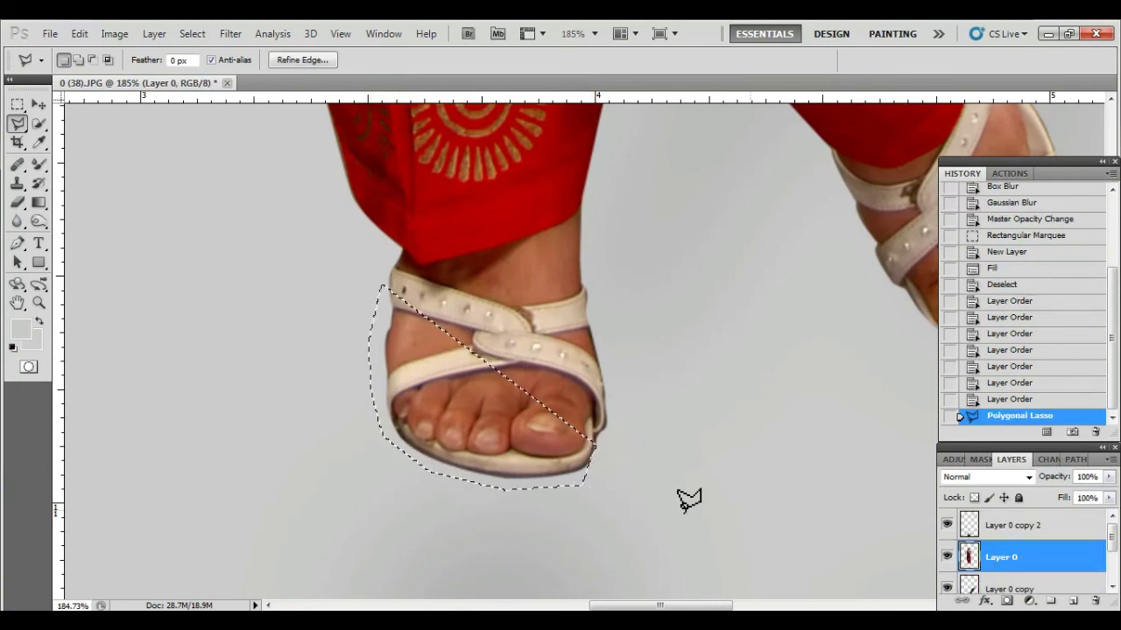
click(30, 339)
click(733, 475)
click(1083, 271)
key(ctrl+BackSpace)
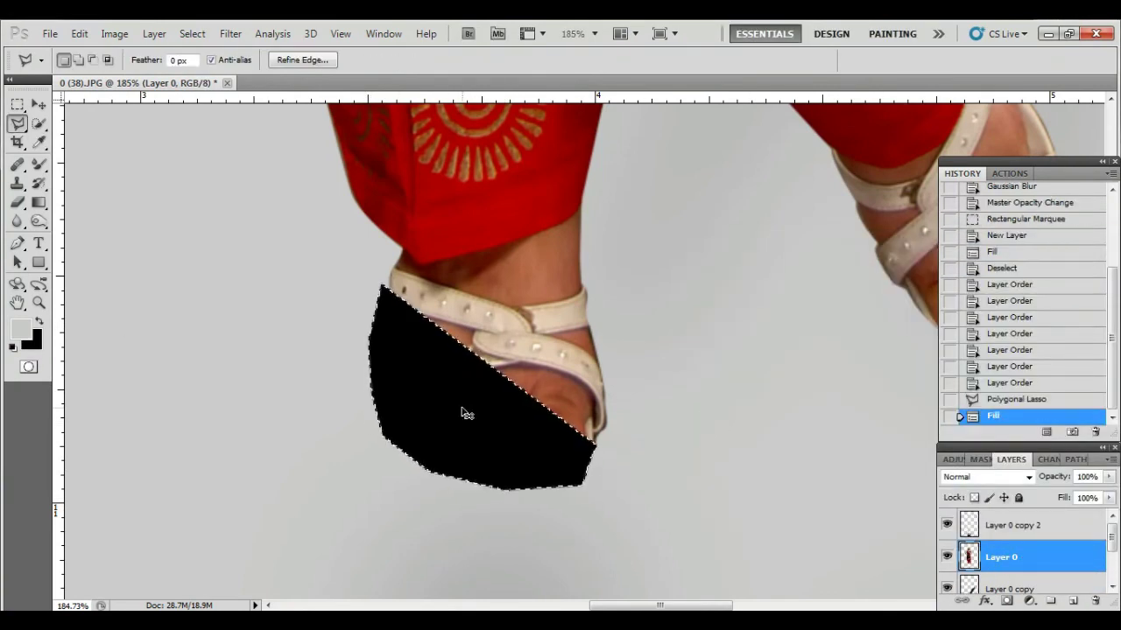
key(ctrl+d)
scroll(986, 573, down, 1)
key(ctrl+alt+z)
key(ctrl+alt+z)
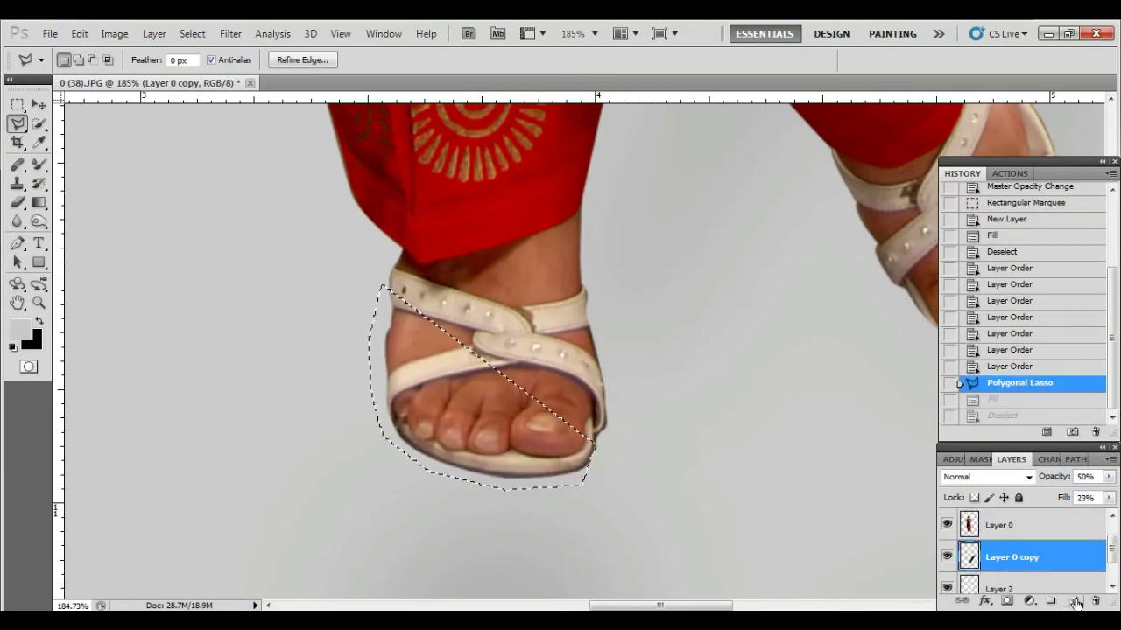
click(1072, 602)
key(ctrl+BackSpace)
key(ctrl+d)
Step: Gaussian-blur the black contact shadow and fade it to 21% opacity
click(230, 34)
mouse_move(239, 182)
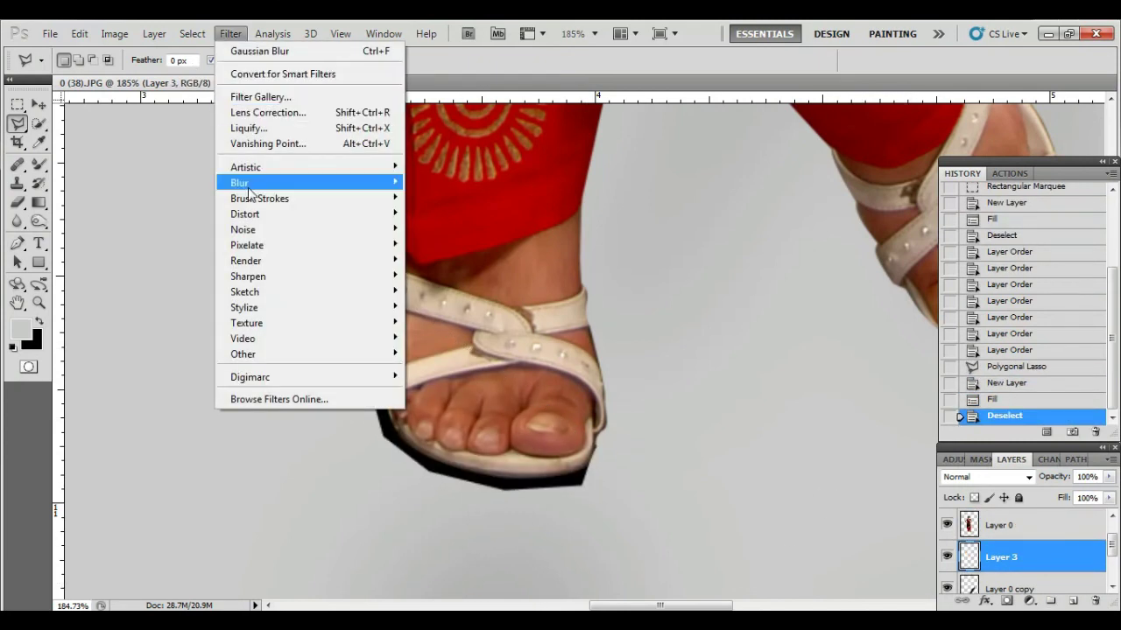
click(460, 242)
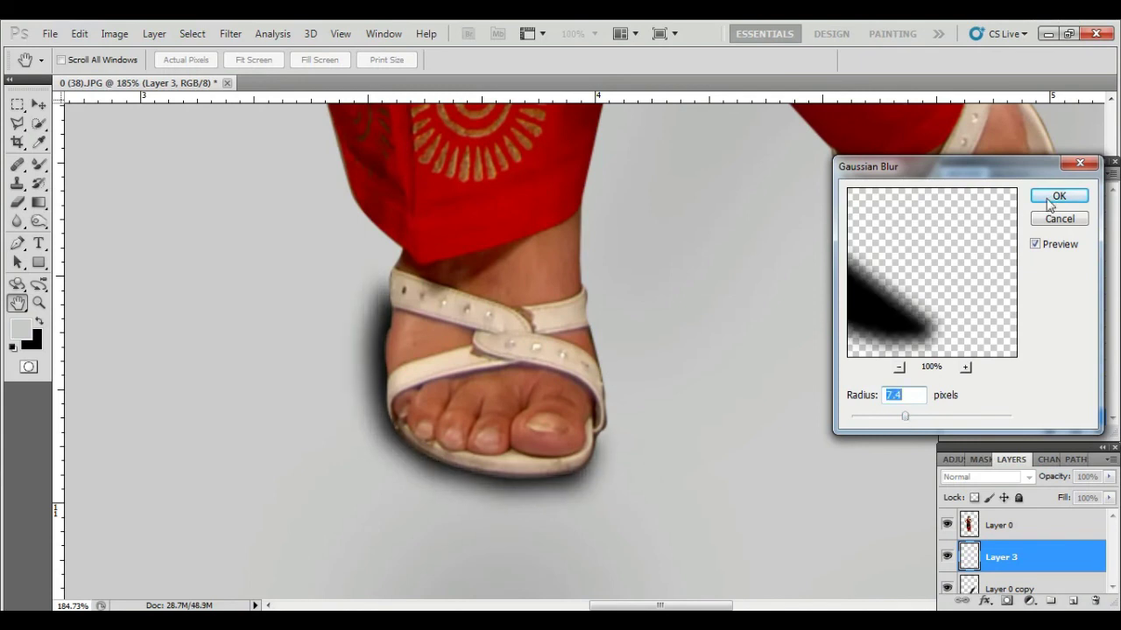
click(1059, 195)
click(1109, 477)
drag(1105, 495, 1039, 492)
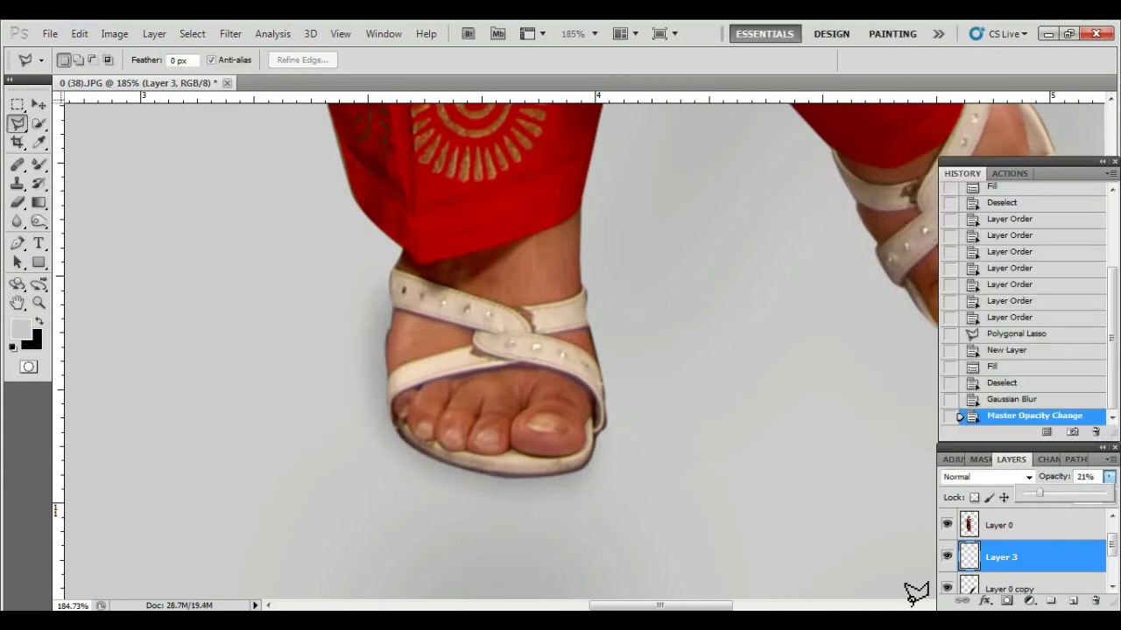
drag(607, 312, 360, 361)
Step: Lasso the area under the right sandal and fill it black on a new Layer 4
click(496, 430)
click(510, 456)
click(577, 459)
click(615, 430)
click(649, 365)
click(654, 311)
click(604, 203)
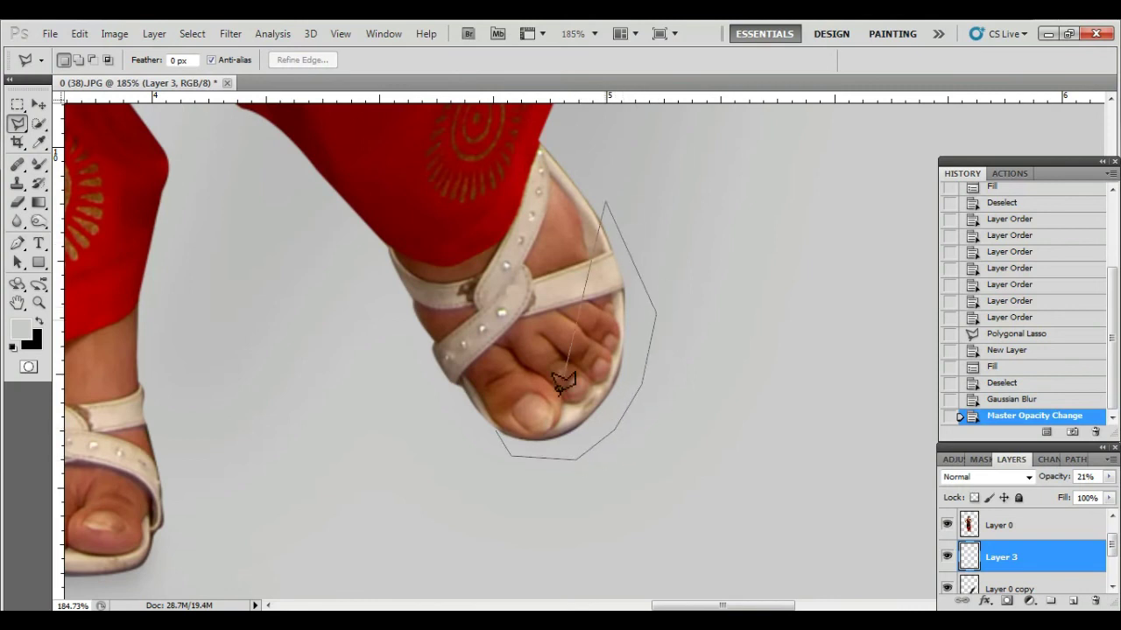
click(490, 407)
click(1075, 603)
key(ctrl+BackSpace)
key(ctrl+d)
Step: Apply a Gaussian Blur of radius 19.5 to the shadow and set its opacity to 46%
click(231, 33)
click(438, 245)
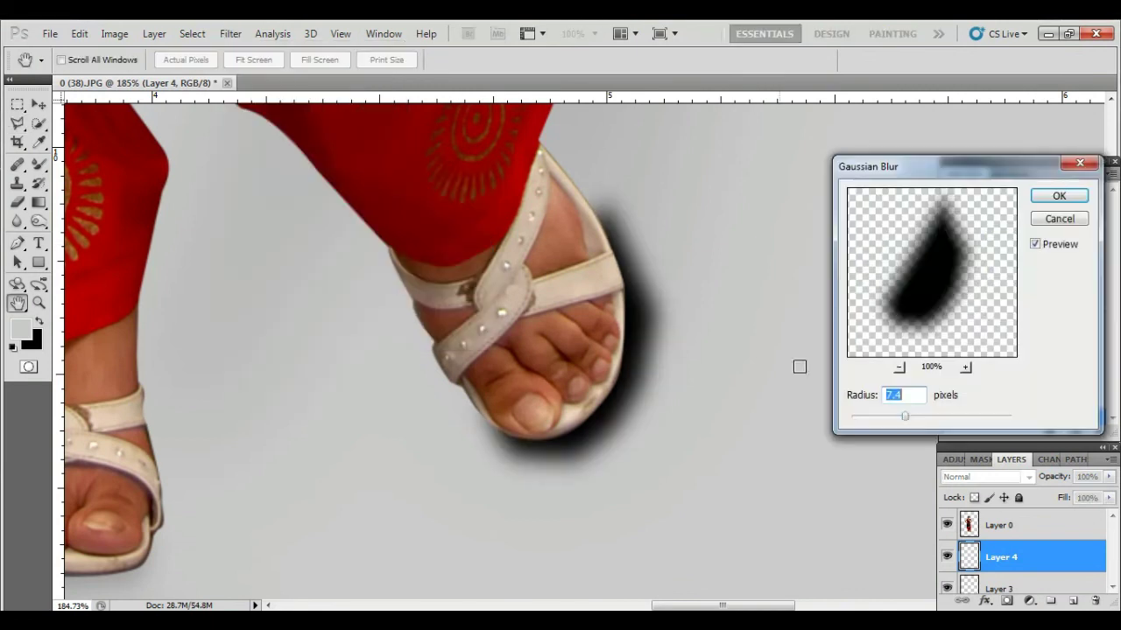
drag(875, 417, 927, 420)
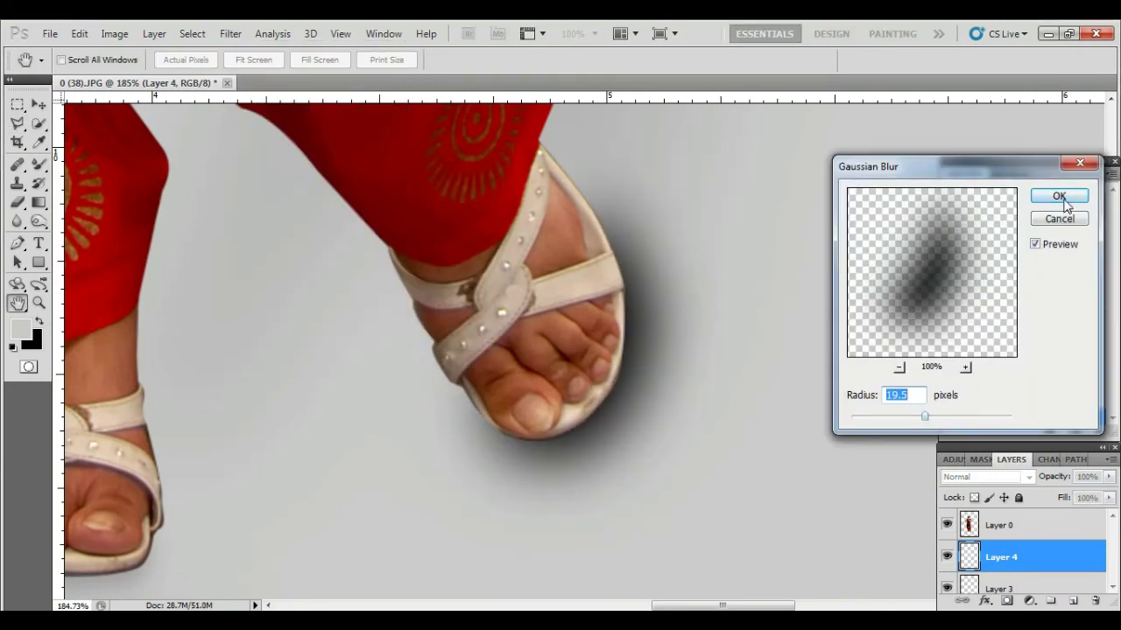
click(1059, 197)
click(1108, 479)
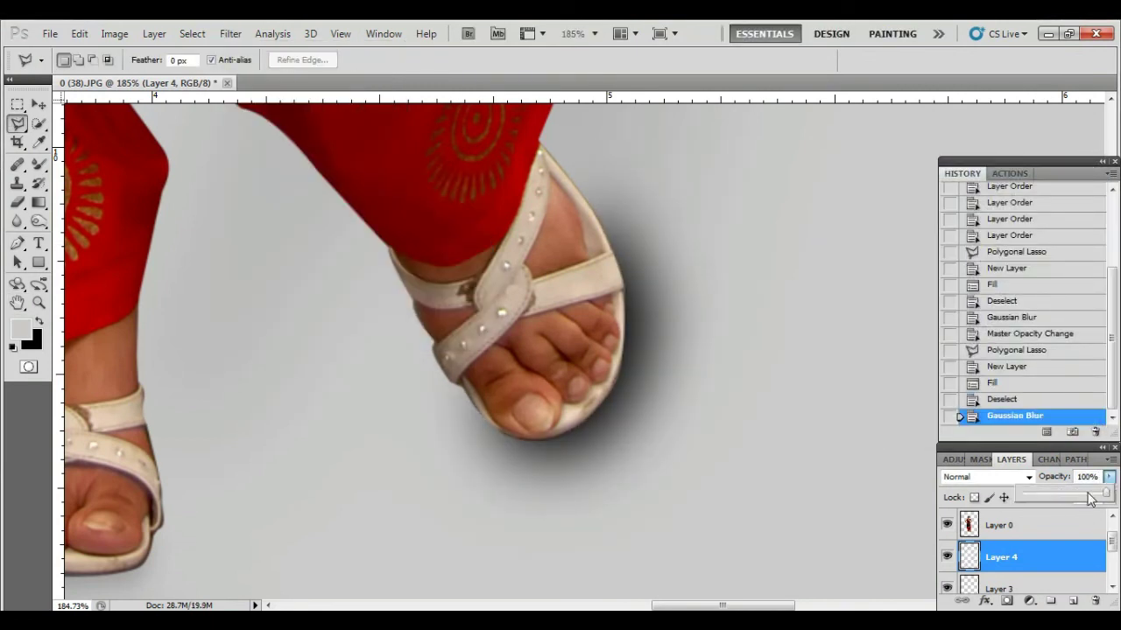
drag(1086, 497, 1075, 496)
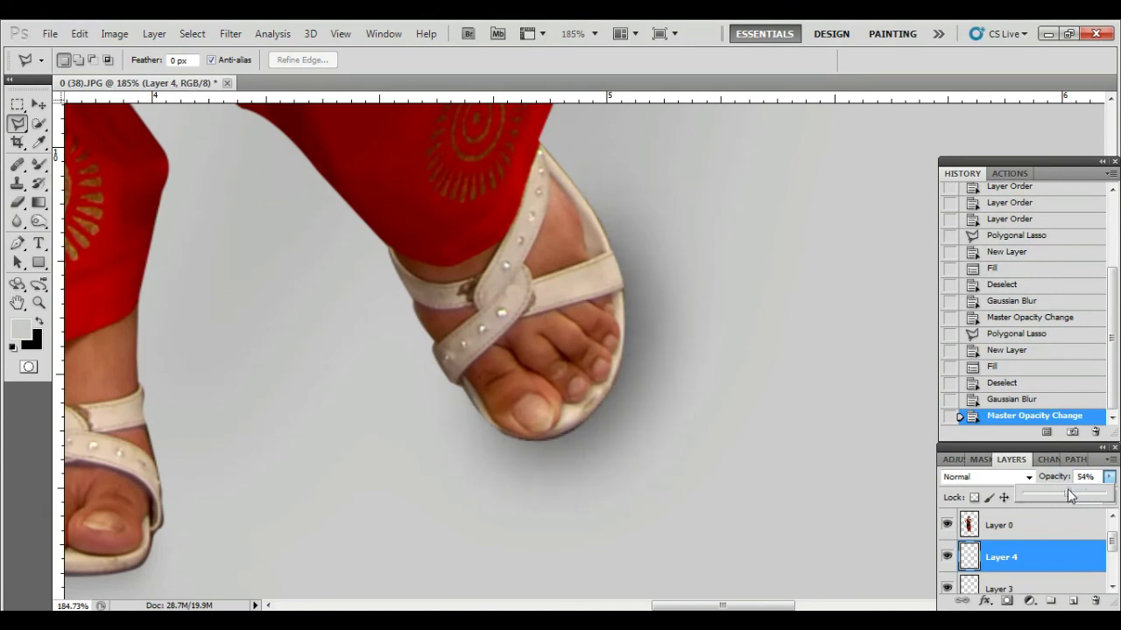
click(38, 106)
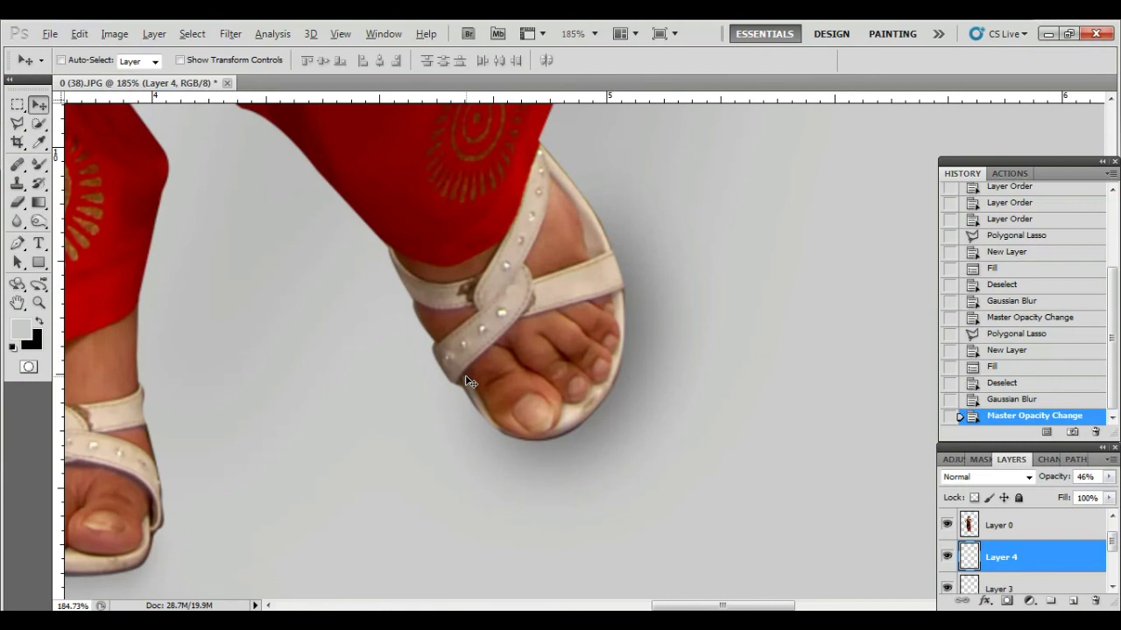
scroll(464, 375, down, 2)
scroll(481, 389, down, 2)
scroll(501, 407, down, 1)
scroll(496, 411, down, 1)
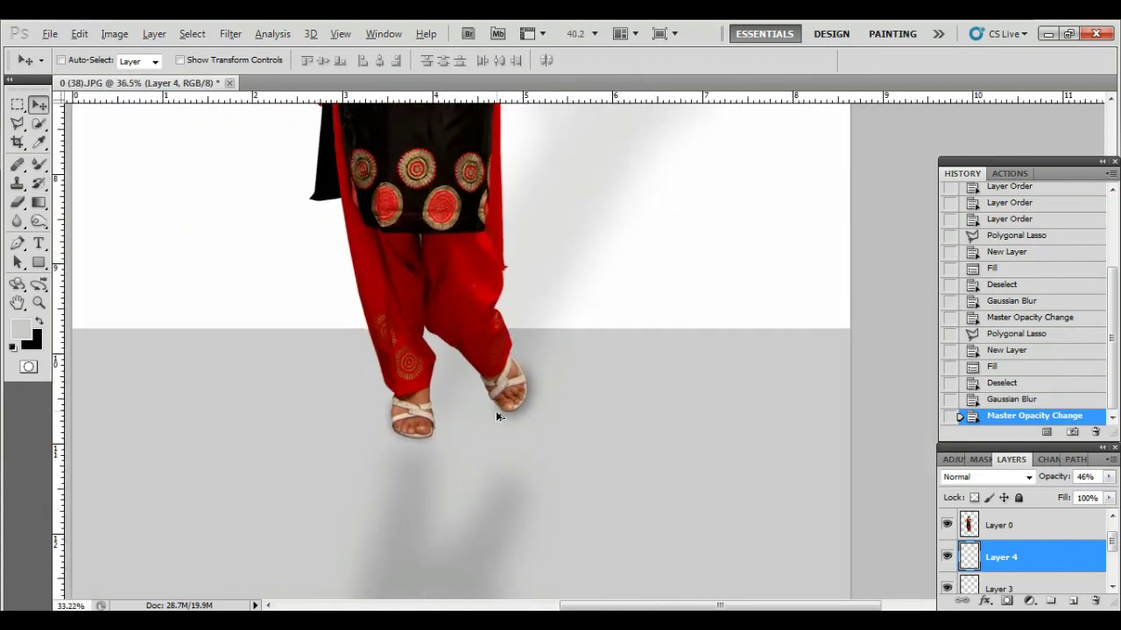
scroll(495, 412, down, 2)
scroll(495, 411, down, 1)
scroll(521, 479, down, 2)
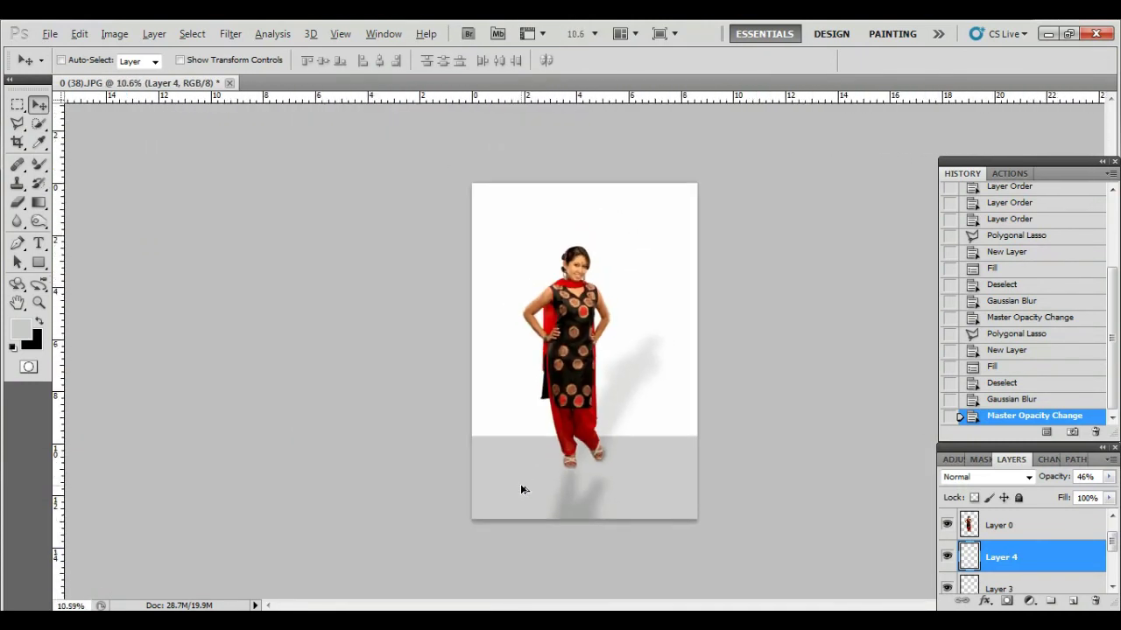
scroll(616, 504, up, 2)
scroll(617, 508, up, 1)
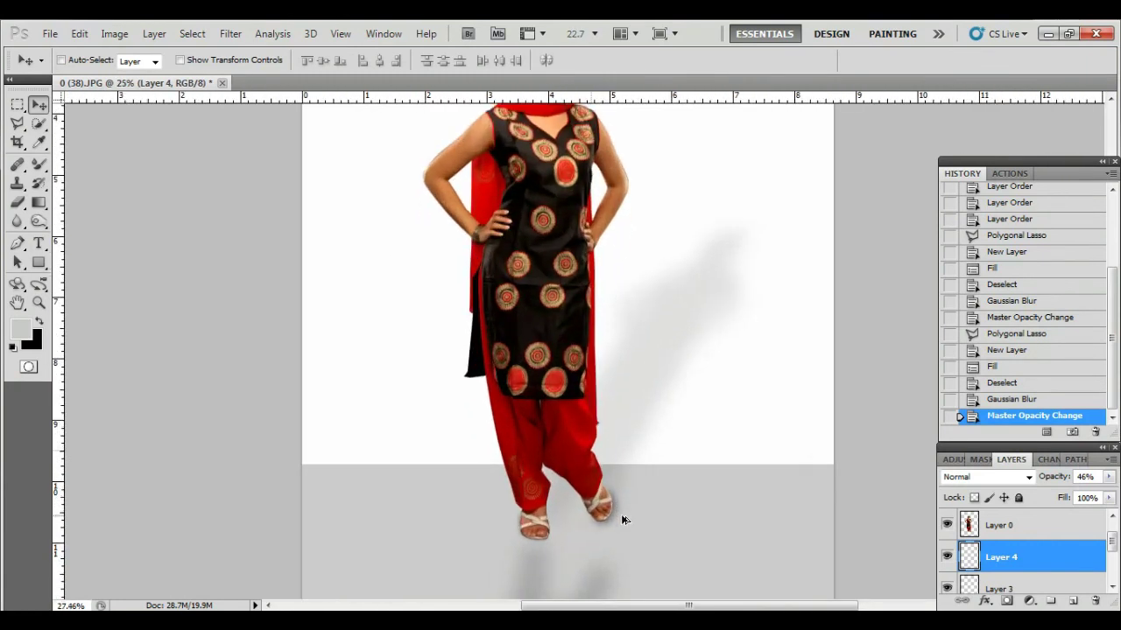
scroll(619, 517, up, 1)
scroll(620, 517, up, 1)
scroll(622, 520, up, 1)
scroll(622, 520, down, 1)
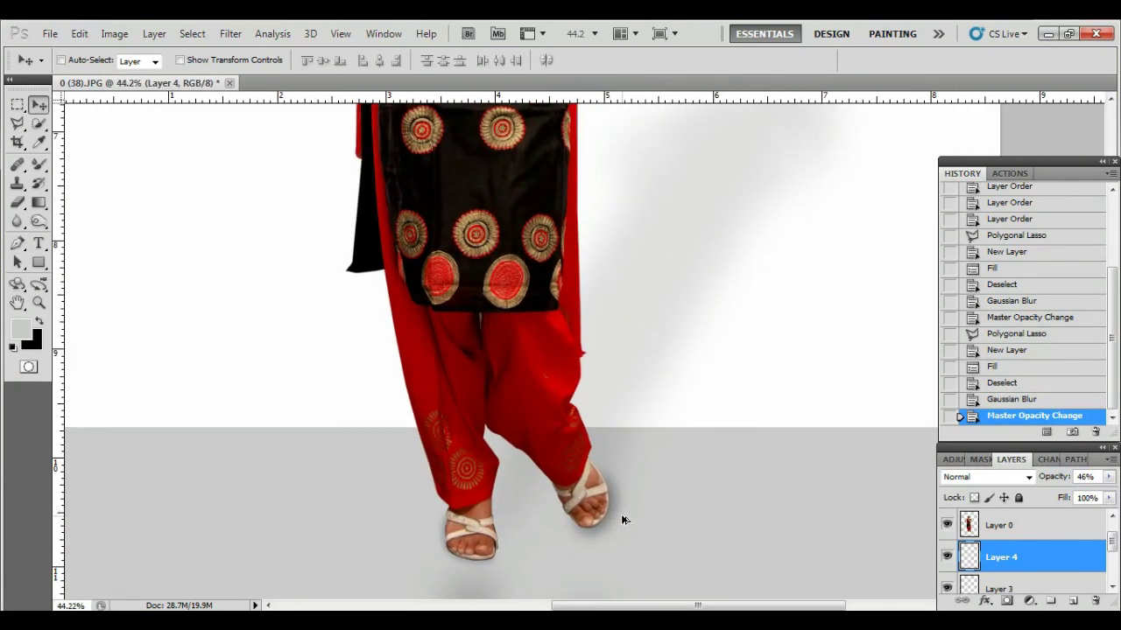
scroll(620, 521, down, 1)
scroll(618, 522, down, 2)
scroll(617, 523, down, 1)
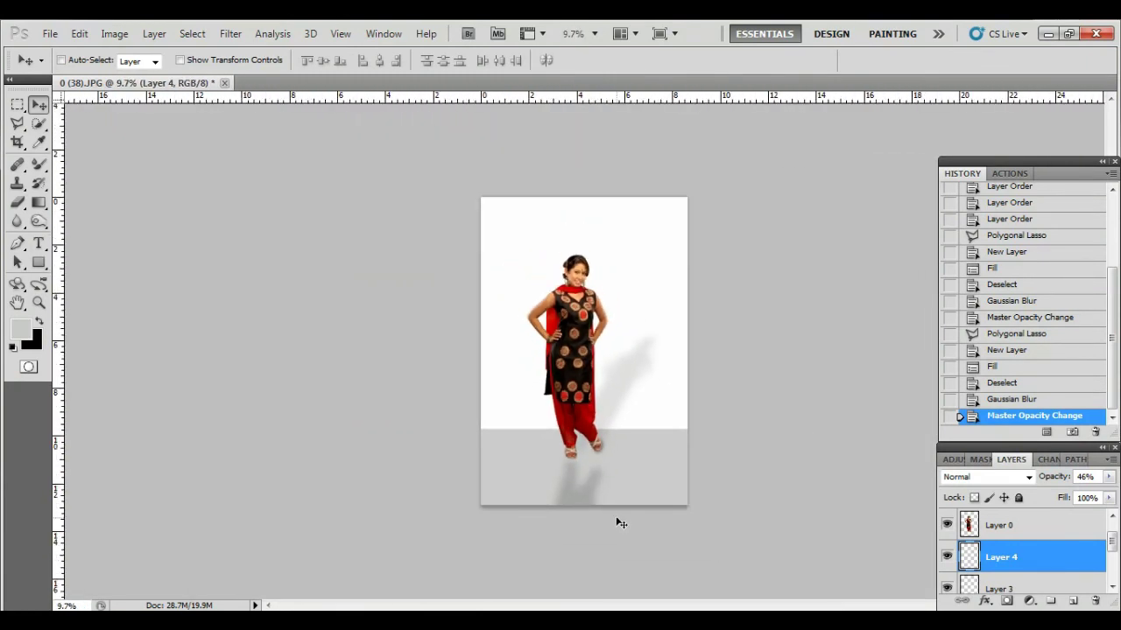
scroll(620, 518, down, 1)
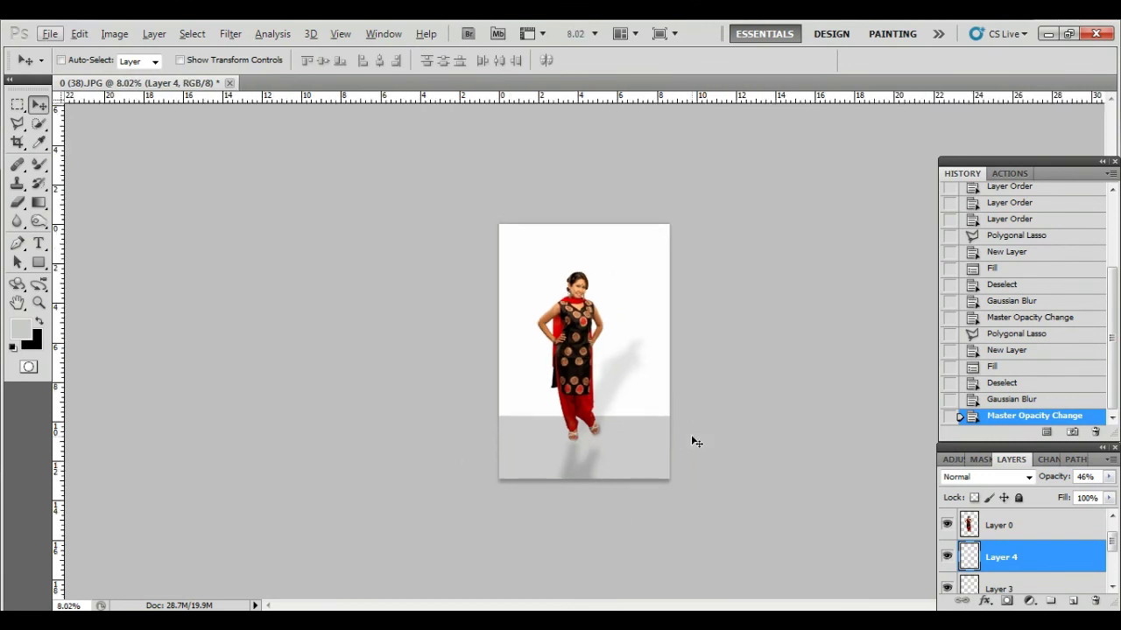
scroll(612, 333, up, 1)
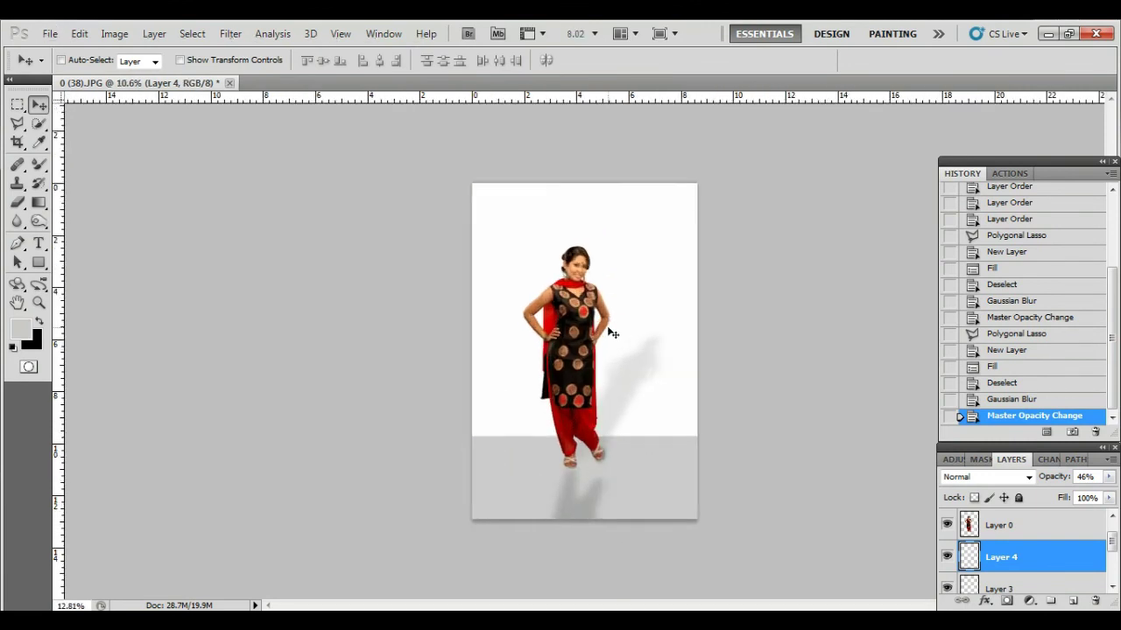
scroll(612, 332, up, 2)
scroll(612, 333, up, 1)
scroll(612, 332, up, 1)
scroll(611, 331, down, 1)
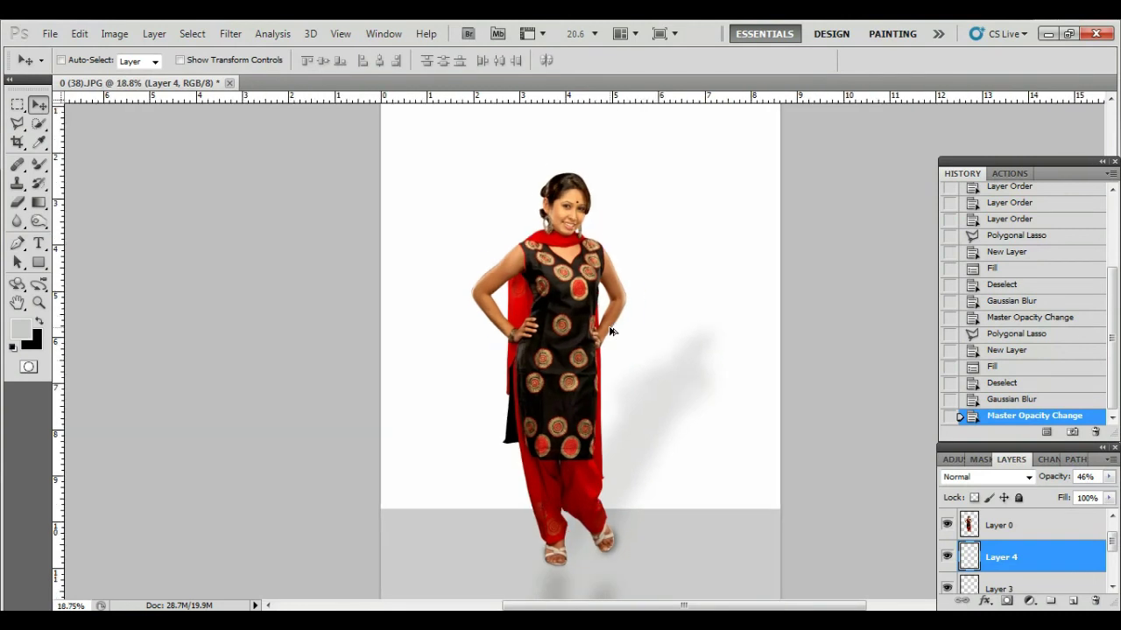
scroll(612, 331, down, 1)
scroll(612, 331, down, 1)
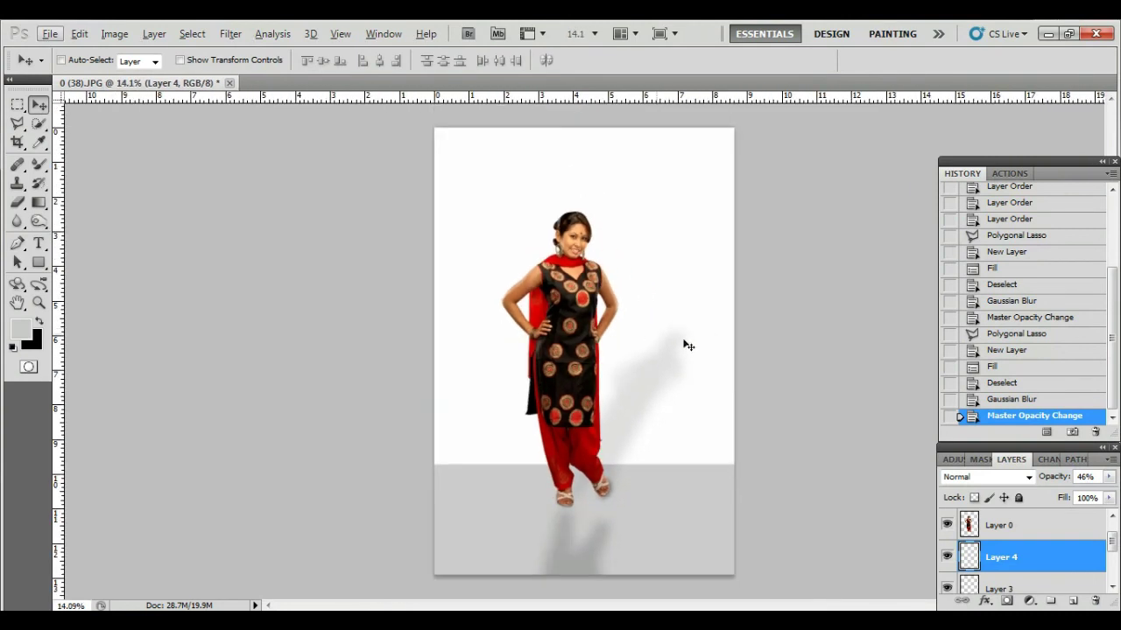